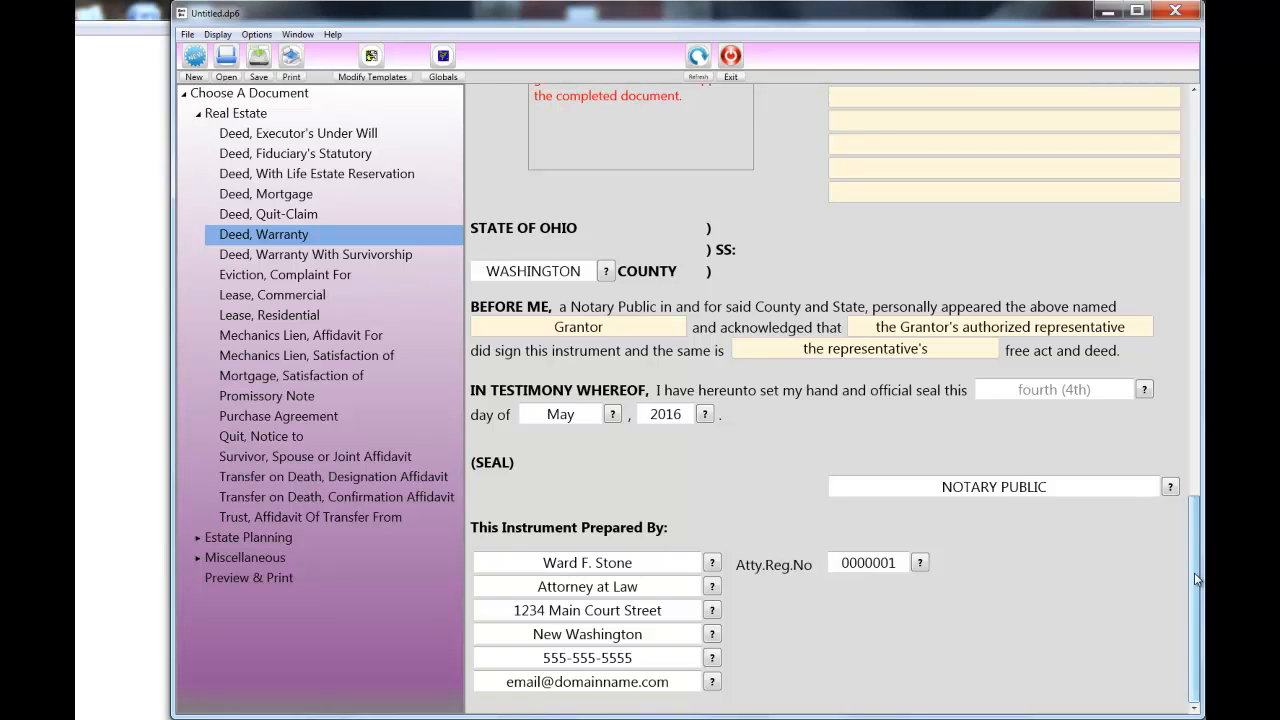
{"action": "left_click_drag", "start_coordinate": [1194, 572], "coordinate": [1141, 8]}
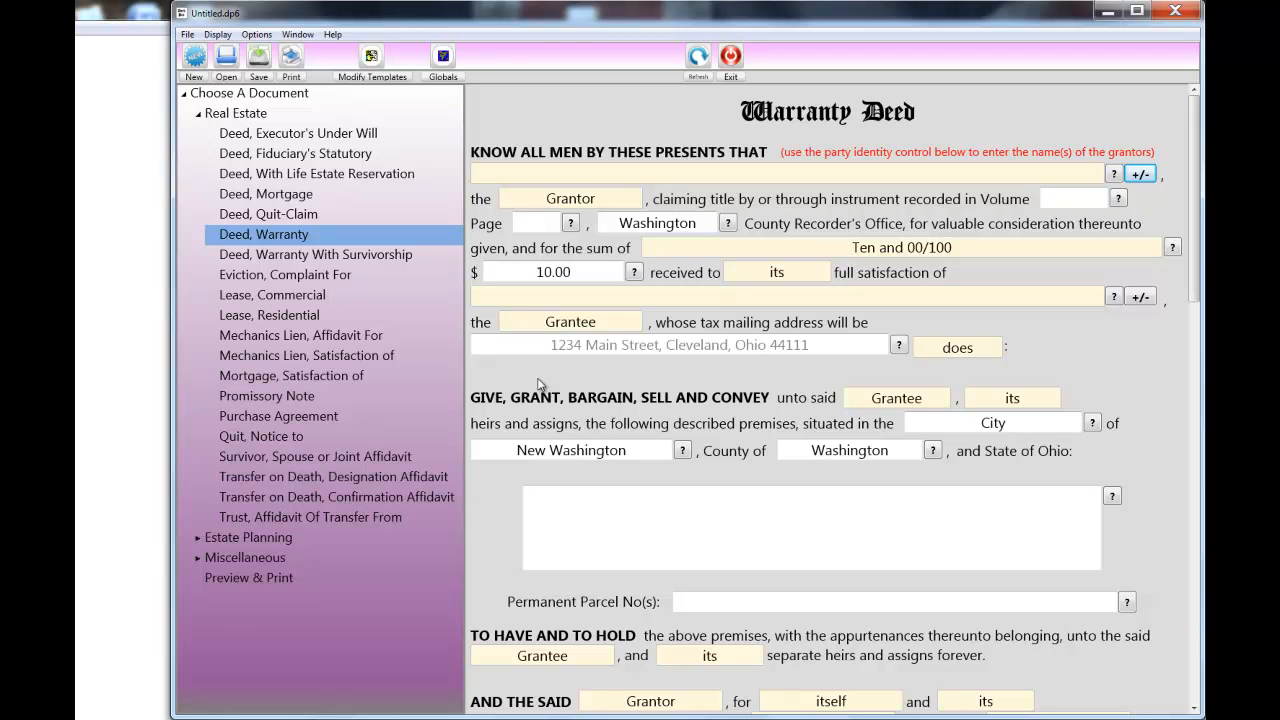
{"action": "scroll", "coordinate": [538, 383], "scroll_direction": "down", "scroll_amount": 5}
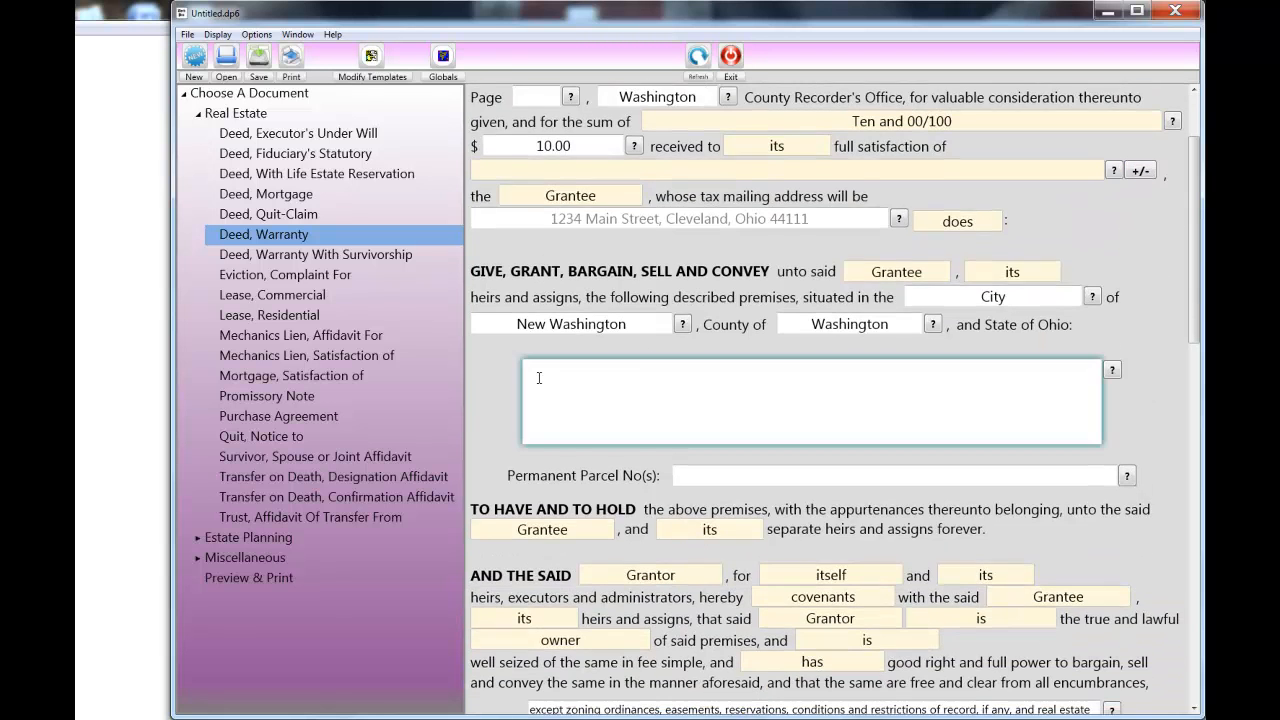
{"action": "scroll", "coordinate": [541, 381], "scroll_direction": "down", "scroll_amount": 7}
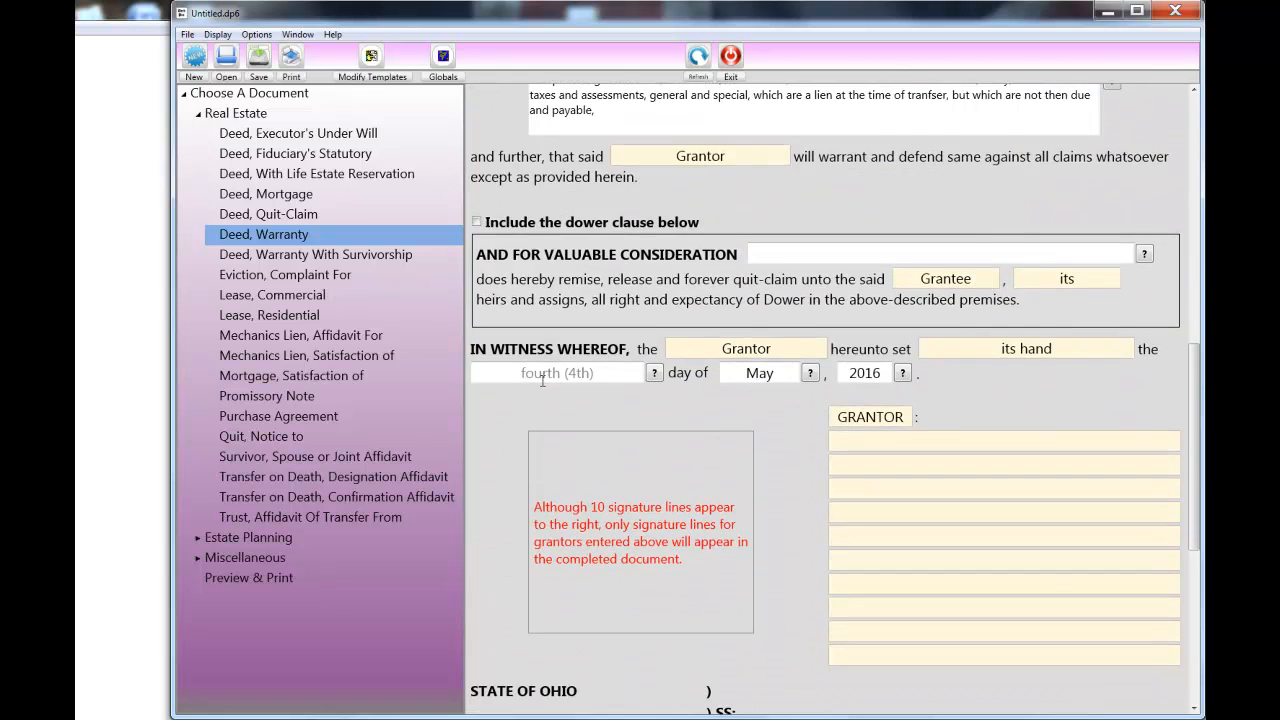
{"action": "scroll", "coordinate": [542, 380], "scroll_direction": "down", "scroll_amount": 1}
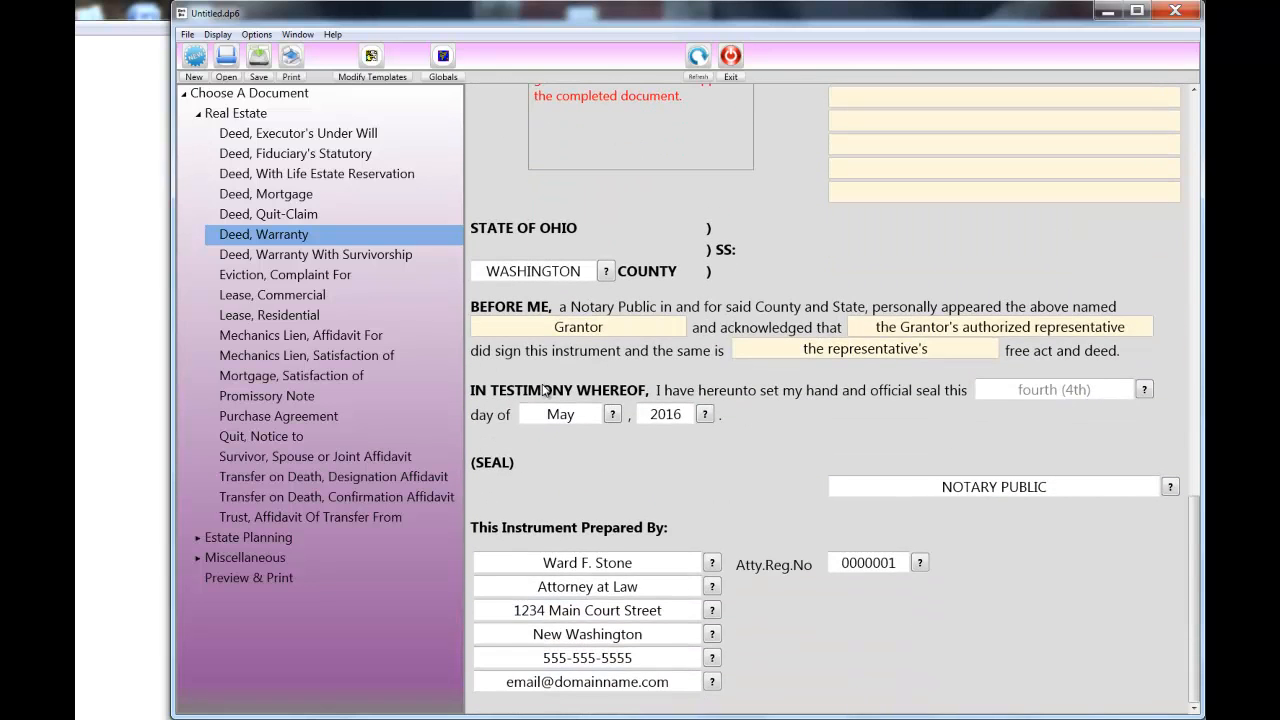
{"action": "scroll", "coordinate": [543, 390], "scroll_direction": "up", "scroll_amount": 7}
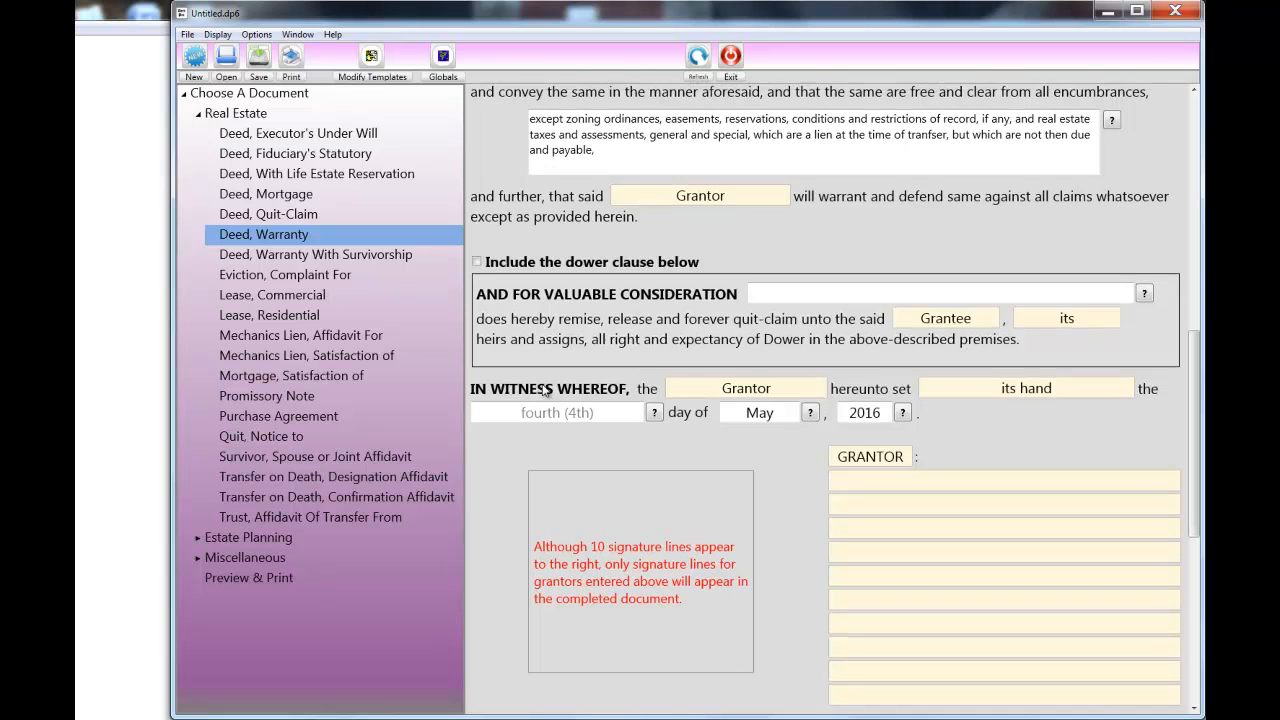
{"action": "scroll", "coordinate": [543, 390], "scroll_direction": "up", "scroll_amount": 1}
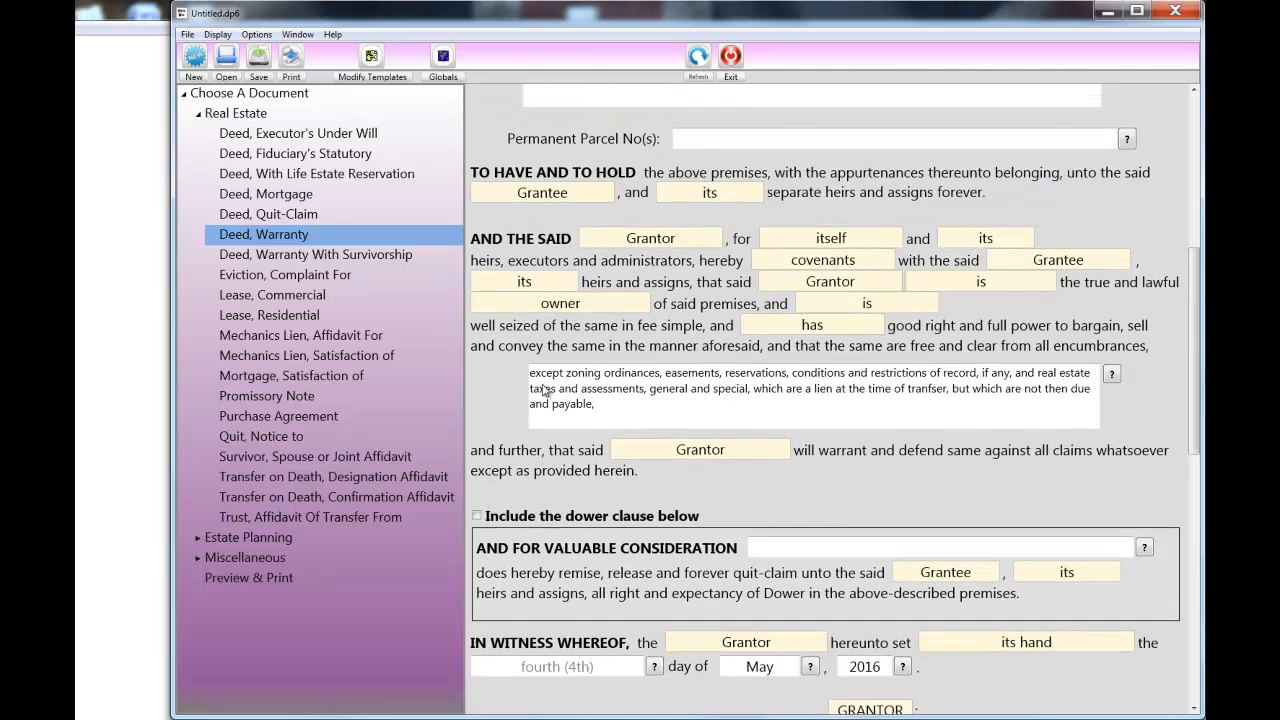
{"action": "scroll", "coordinate": [543, 390], "scroll_direction": "down", "scroll_amount": 2}
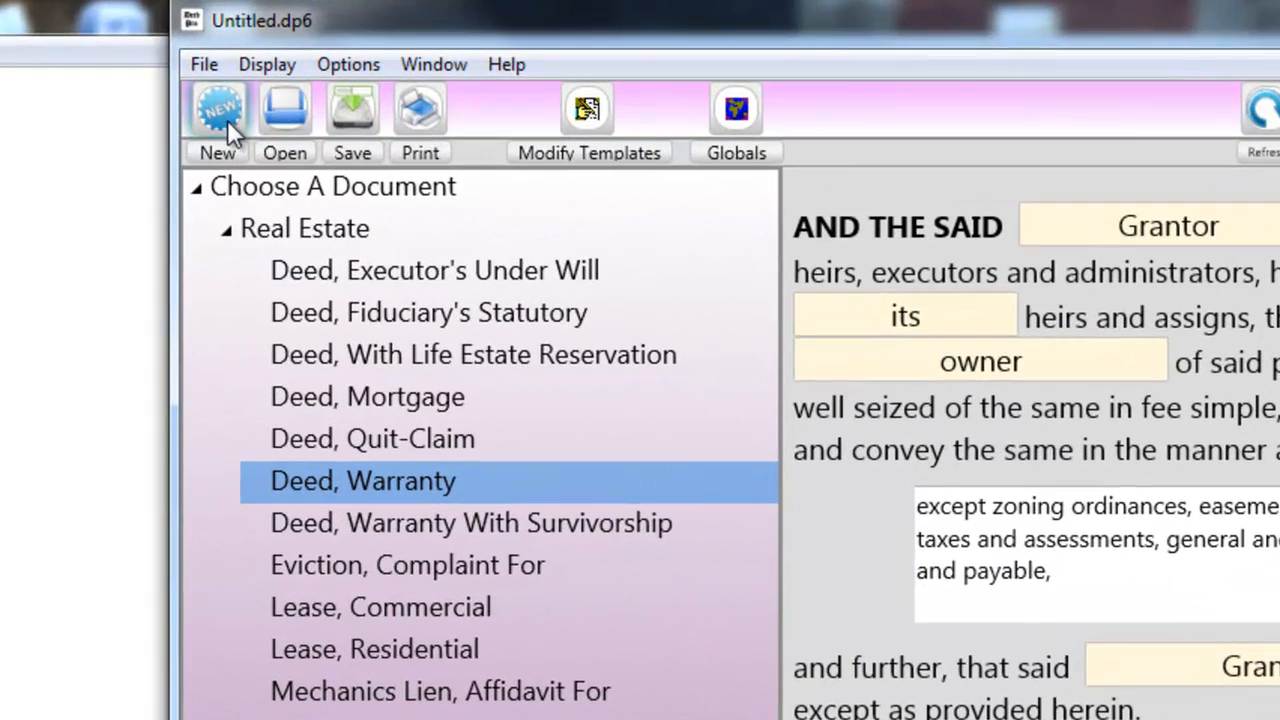
Start a new Warranty Deed and review its grey prompts like Cuyahoga, Cleveland and $10.00
{"action": "left_click", "coordinate": [222, 115]}
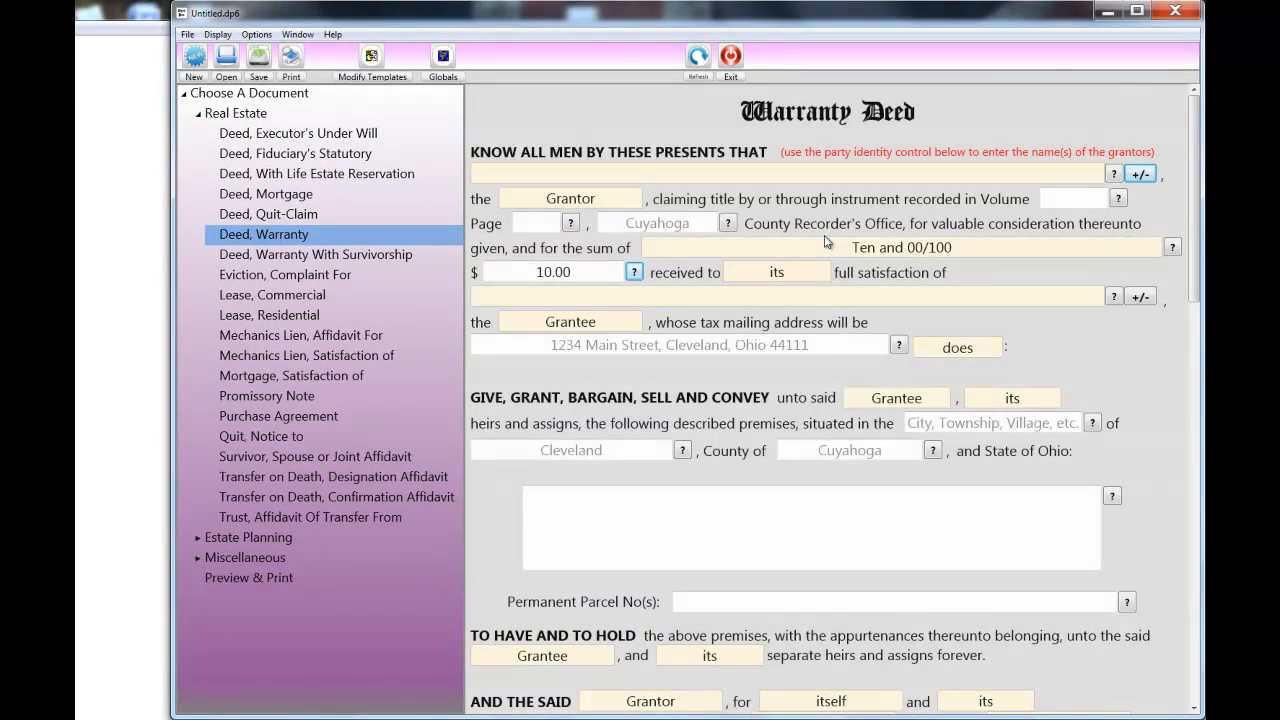
{"action": "scroll", "coordinate": [826, 241], "scroll_direction": "down", "scroll_amount": 10}
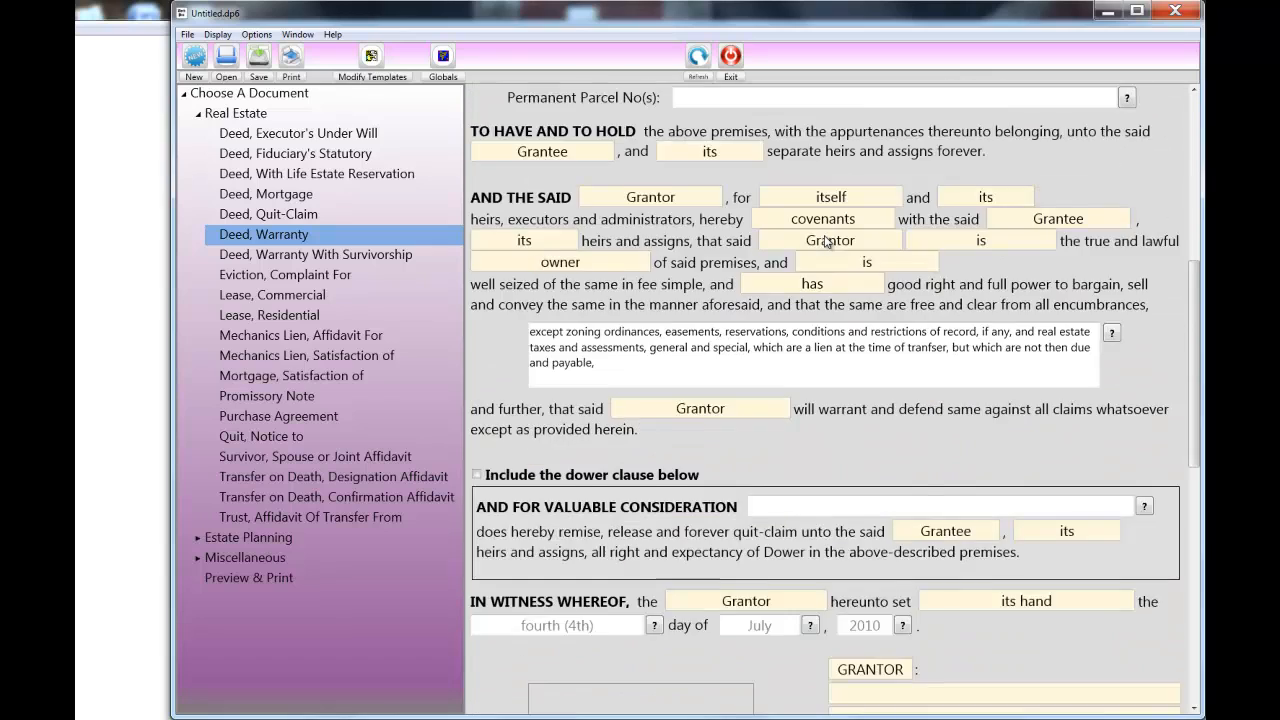
{"action": "scroll", "coordinate": [826, 241], "scroll_direction": "down", "scroll_amount": 5}
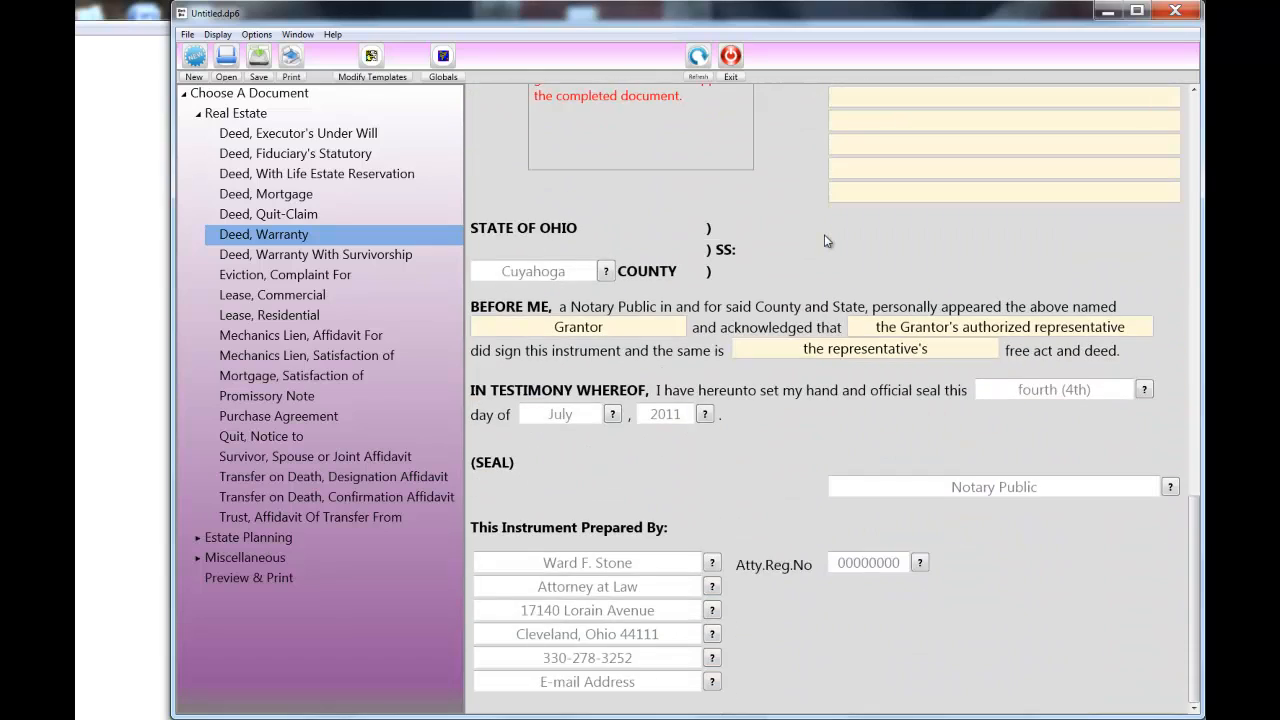
{"action": "scroll", "coordinate": [826, 241], "scroll_direction": "up", "scroll_amount": 3}
{"action": "scroll", "coordinate": [824, 234], "scroll_direction": "up", "scroll_amount": 10}
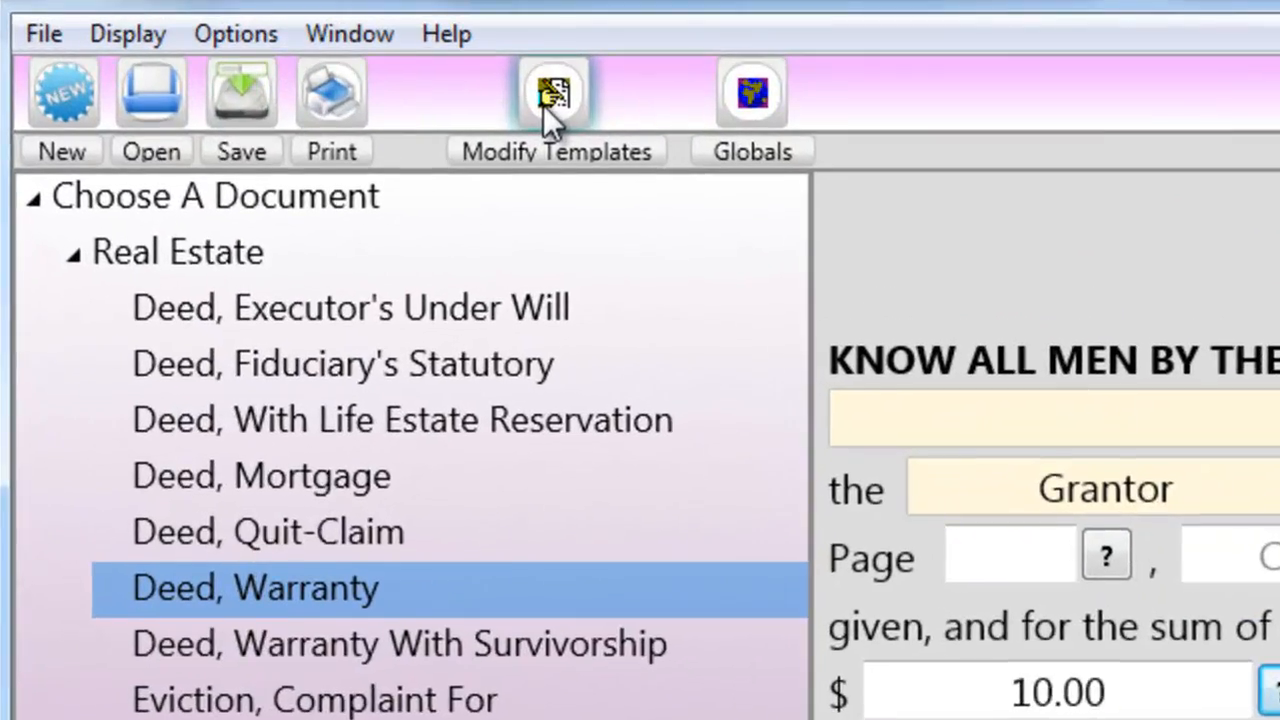
Generate the checked Deed, Warranty form as a Word document from Preview/Print
{"action": "left_click", "coordinate": [370, 62]}
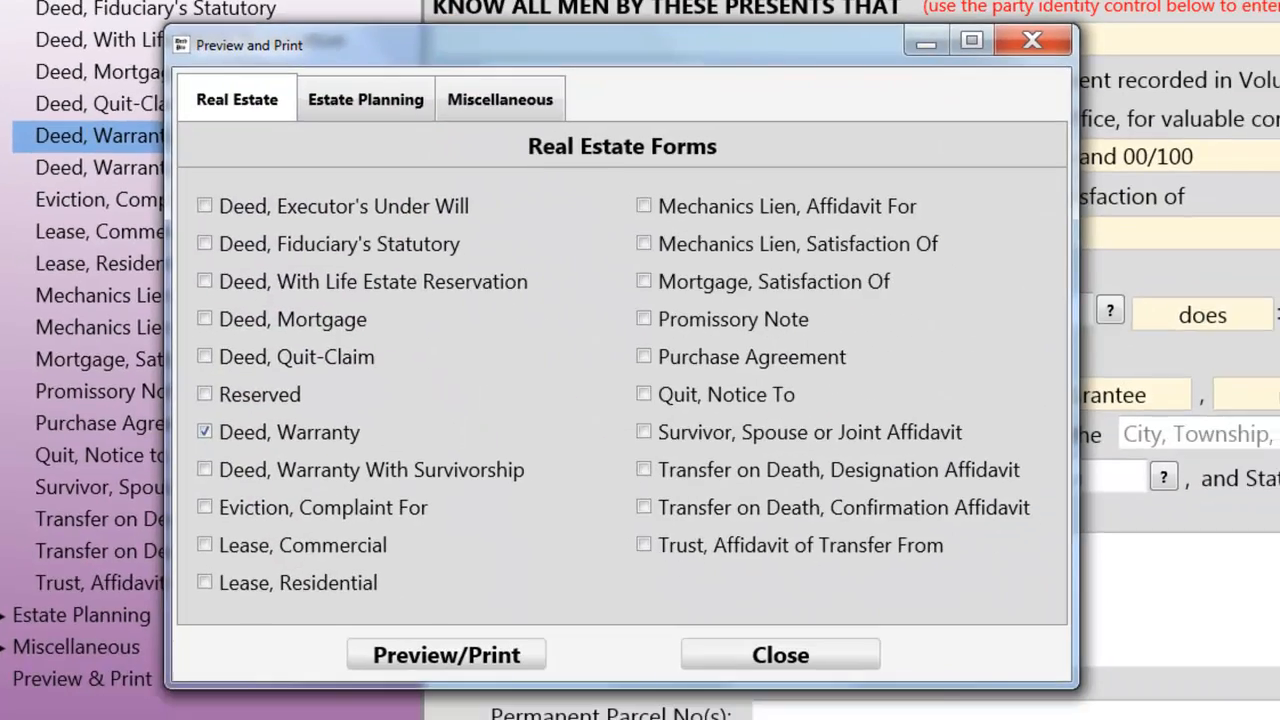
{"action": "left_click", "coordinate": [395, 660]}
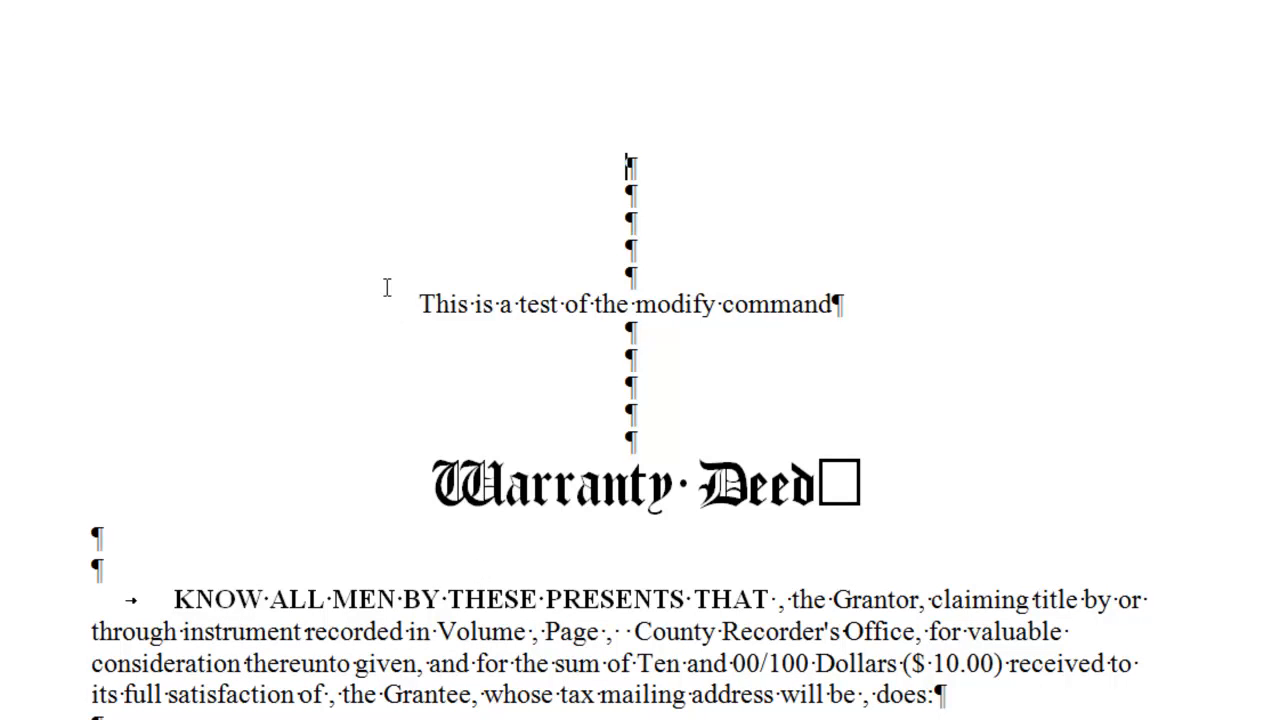
{"action": "left_click_drag", "start_coordinate": [416, 304], "coordinate": [840, 304]}
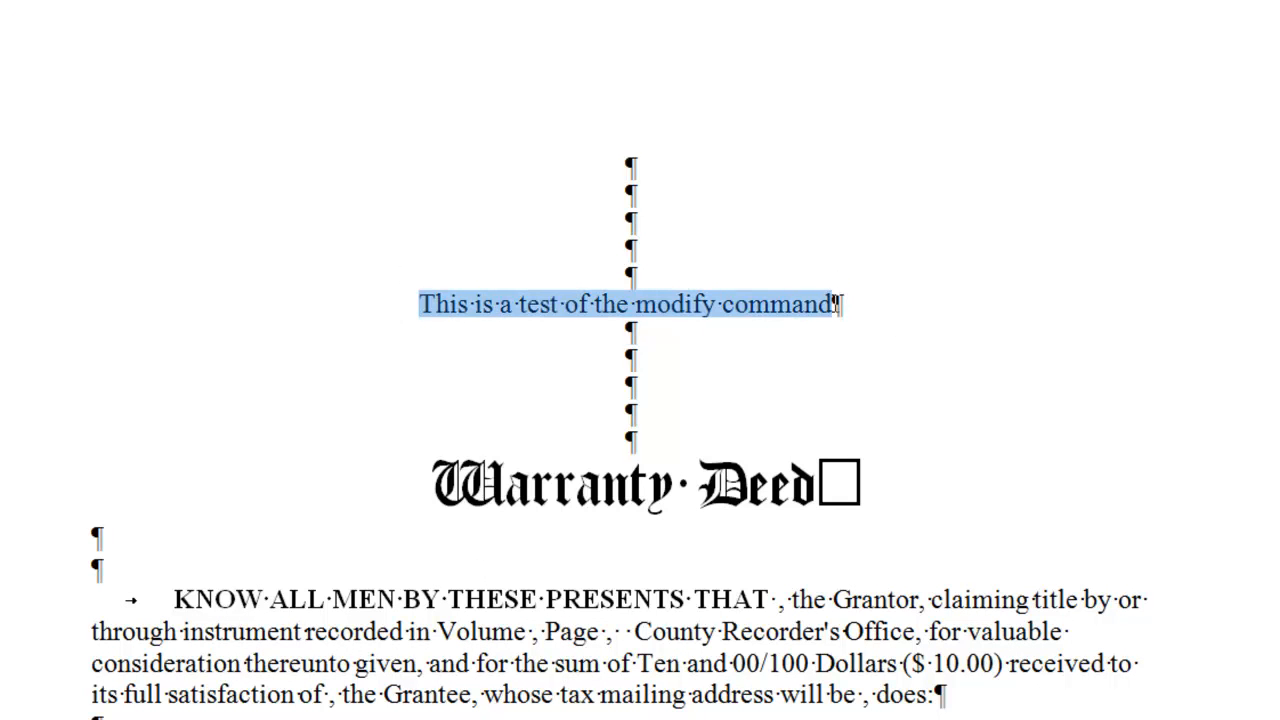
{"action": "type", "text": "This"}
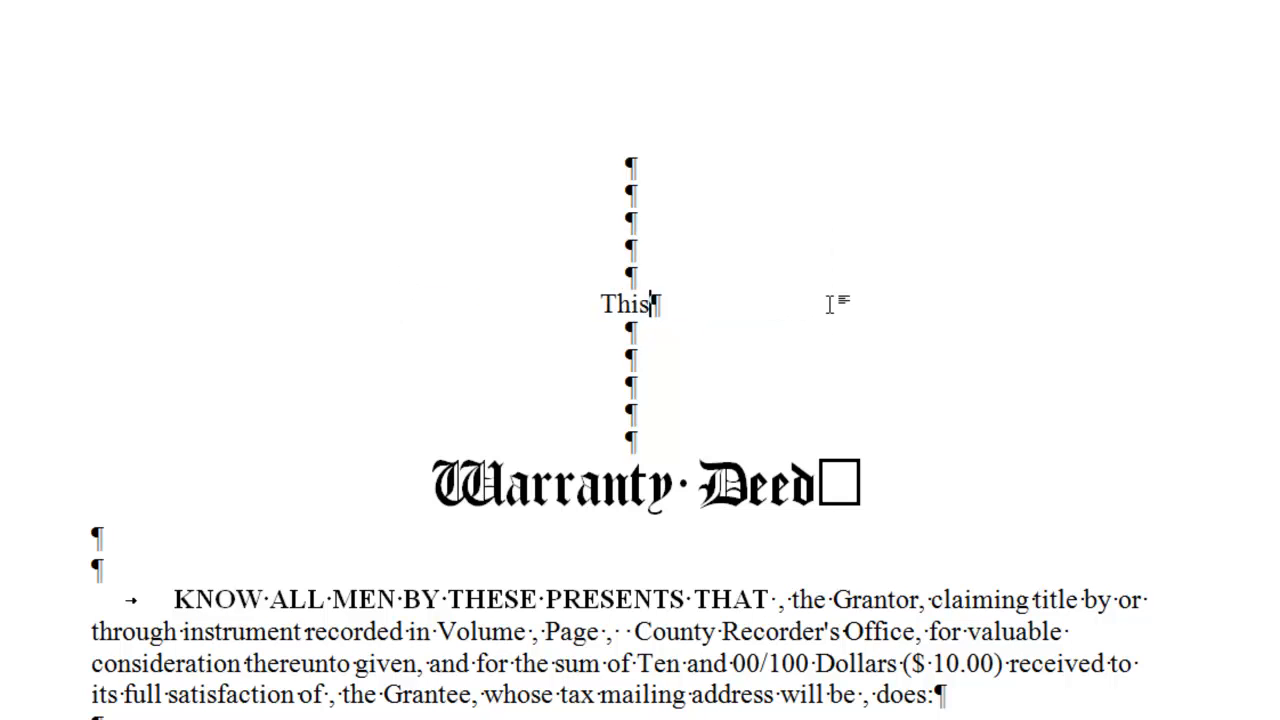
{"action": "type", "text": " is a test of the mod"}
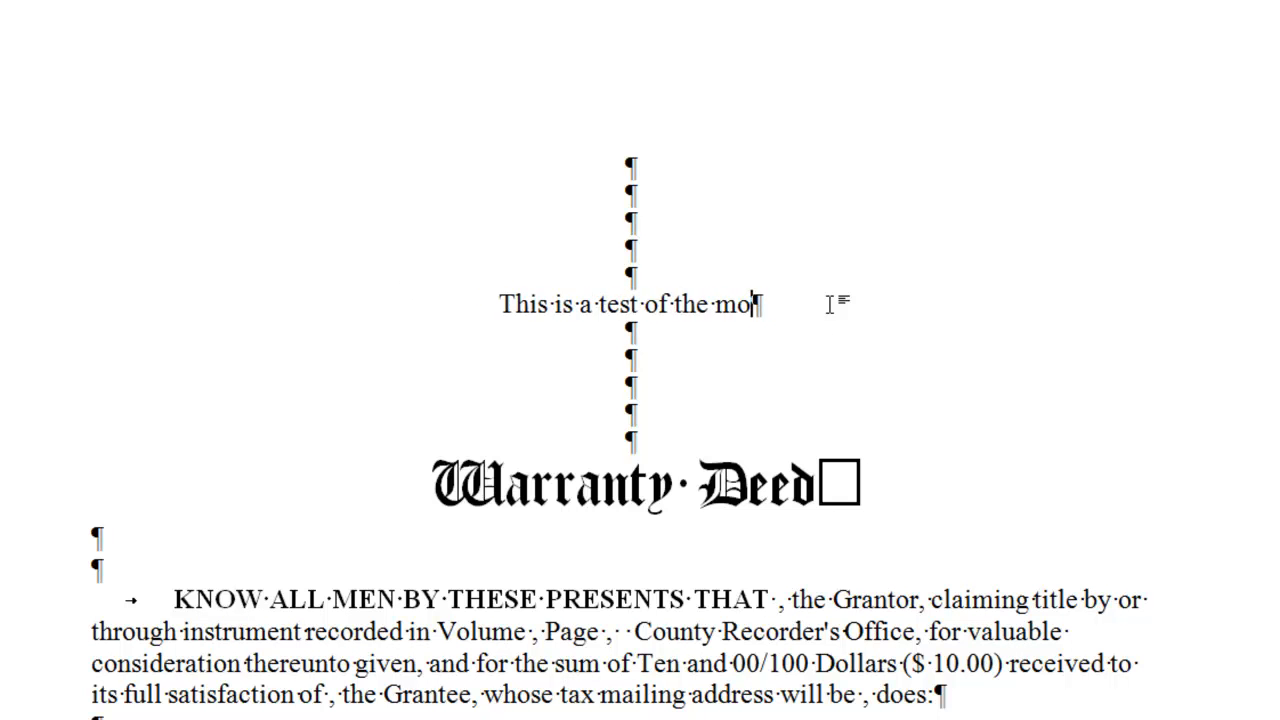
{"action": "type", "text": "ify co"}
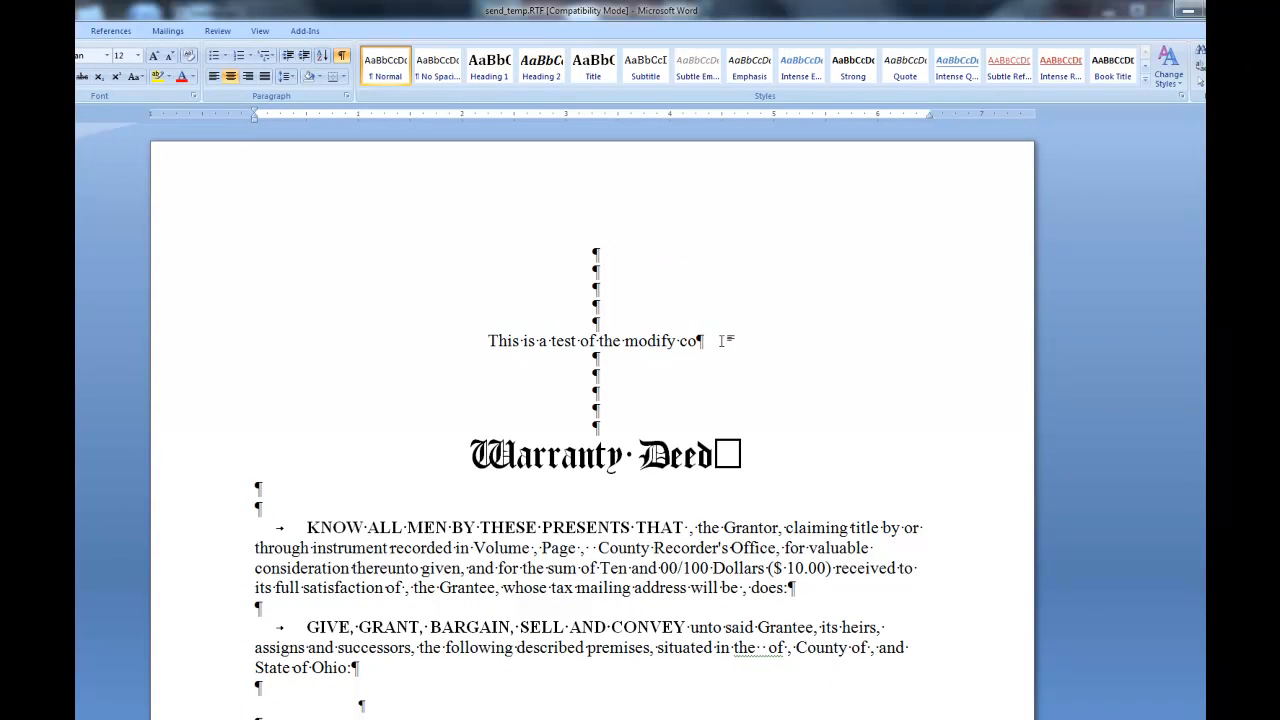
{"action": "type", "text": "mmand"}
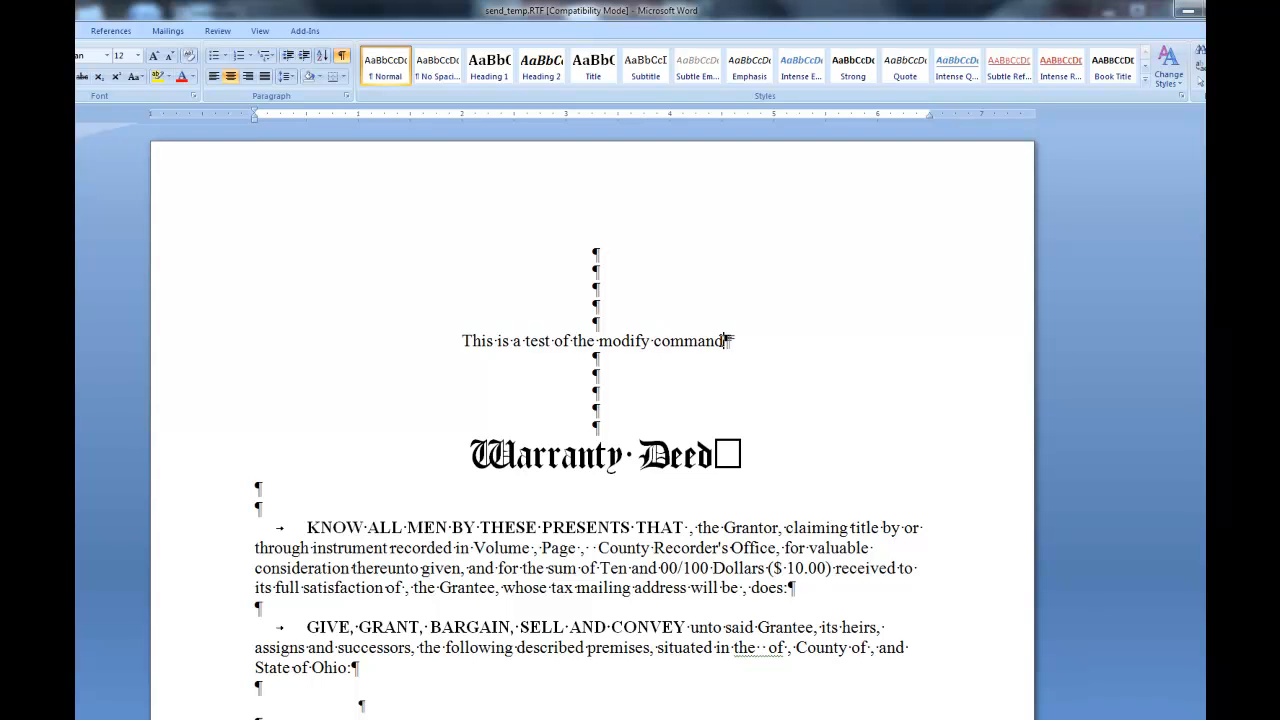
{"action": "left_click", "coordinate": [633, 355]}
{"action": "type", "text": "Test this line"}
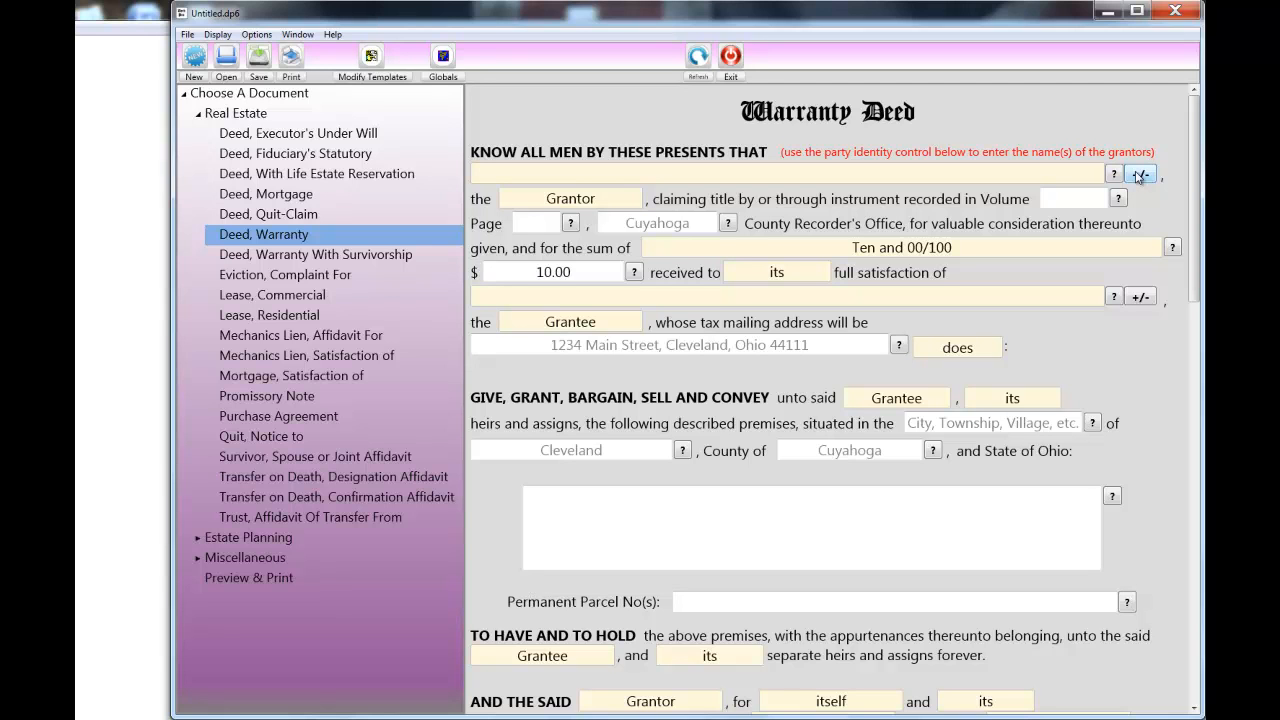
Add the first grantor's name in the party list, with gender M and status Husband
{"action": "left_click", "coordinate": [1139, 175]}
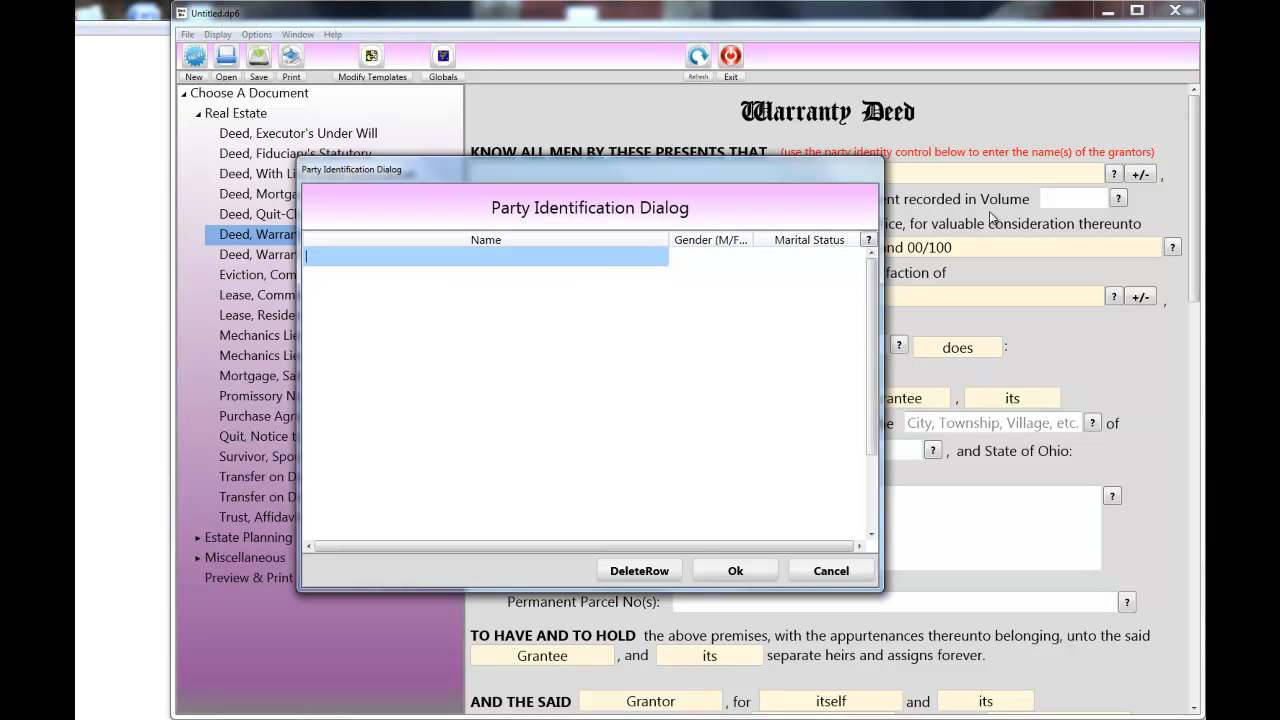
{"action": "type", "text": "James Sample"}
{"action": "key", "text": "Tab"}
{"action": "type", "text": "M"}
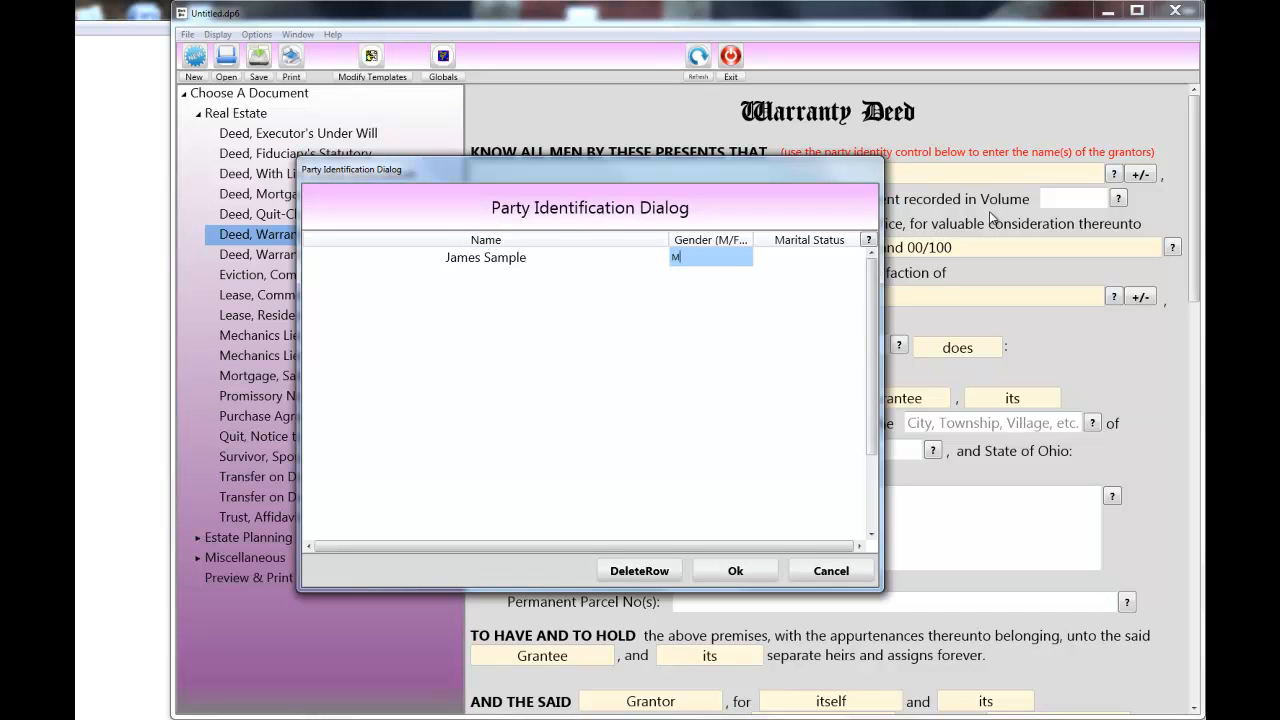
{"action": "key", "text": "Tab"}
{"action": "type", "text": "Husband"}
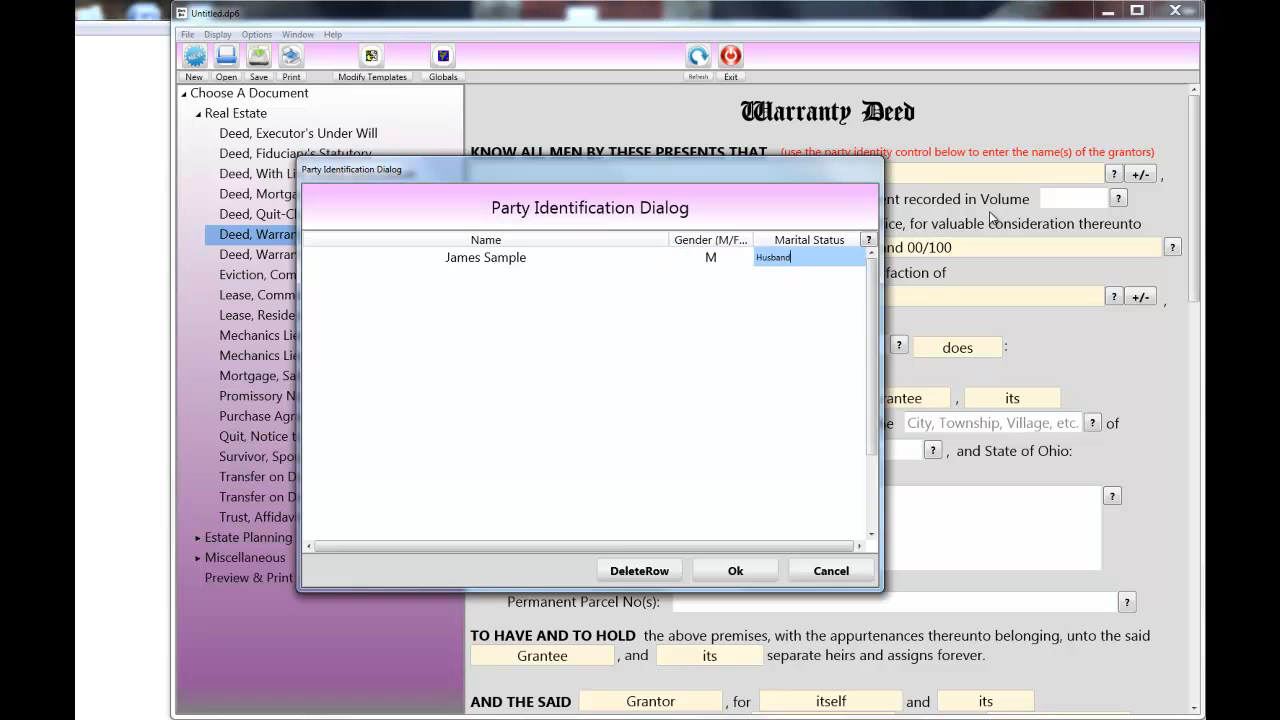
{"action": "key", "text": "Tab"}
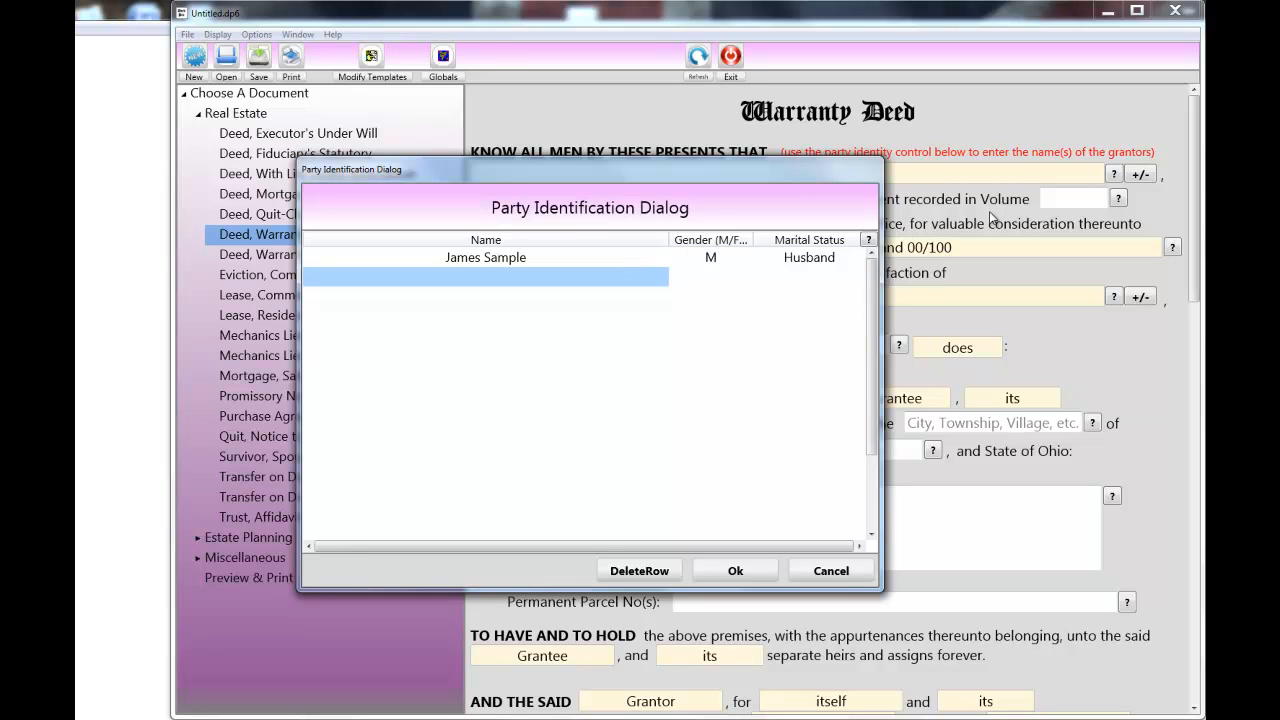
Add the second grantor's name, with gender F and status Wife, and confirm the list
{"action": "type", "text": "Loretta Sample"}
{"action": "key", "text": "Tab"}
{"action": "type", "text": "F"}
{"action": "key", "text": "Tab"}
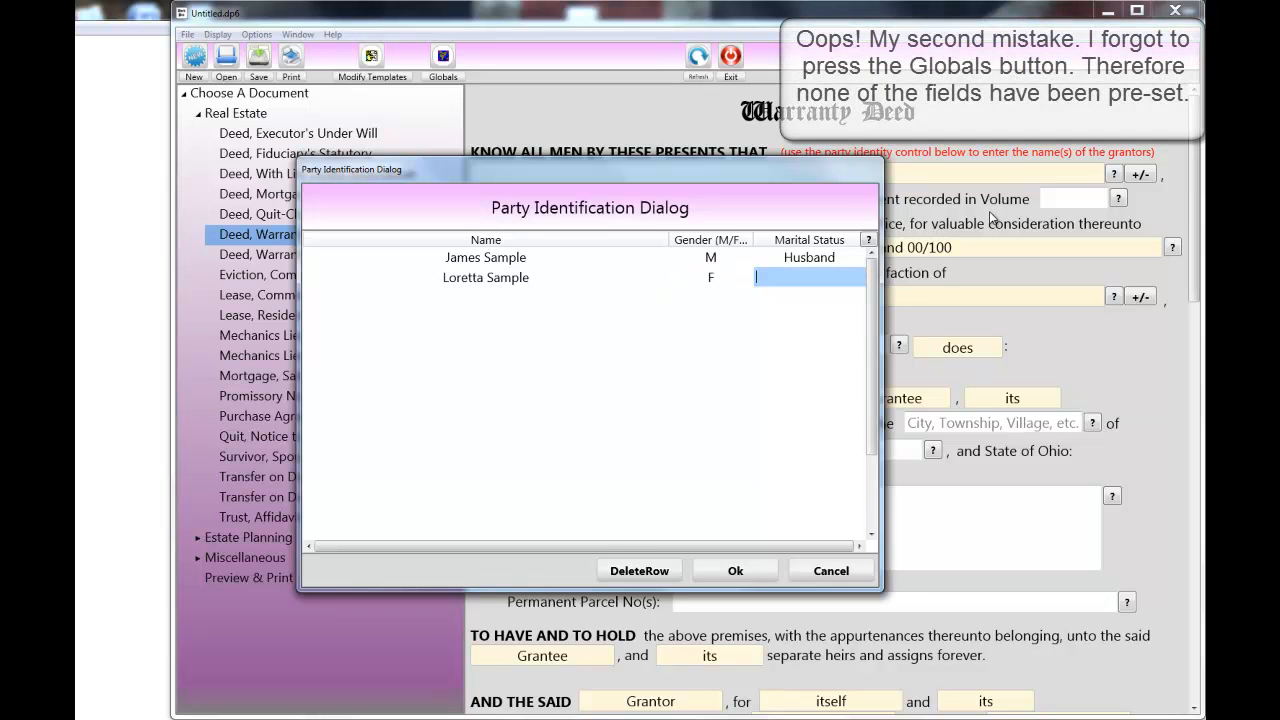
{"action": "type", "text": "Wife"}
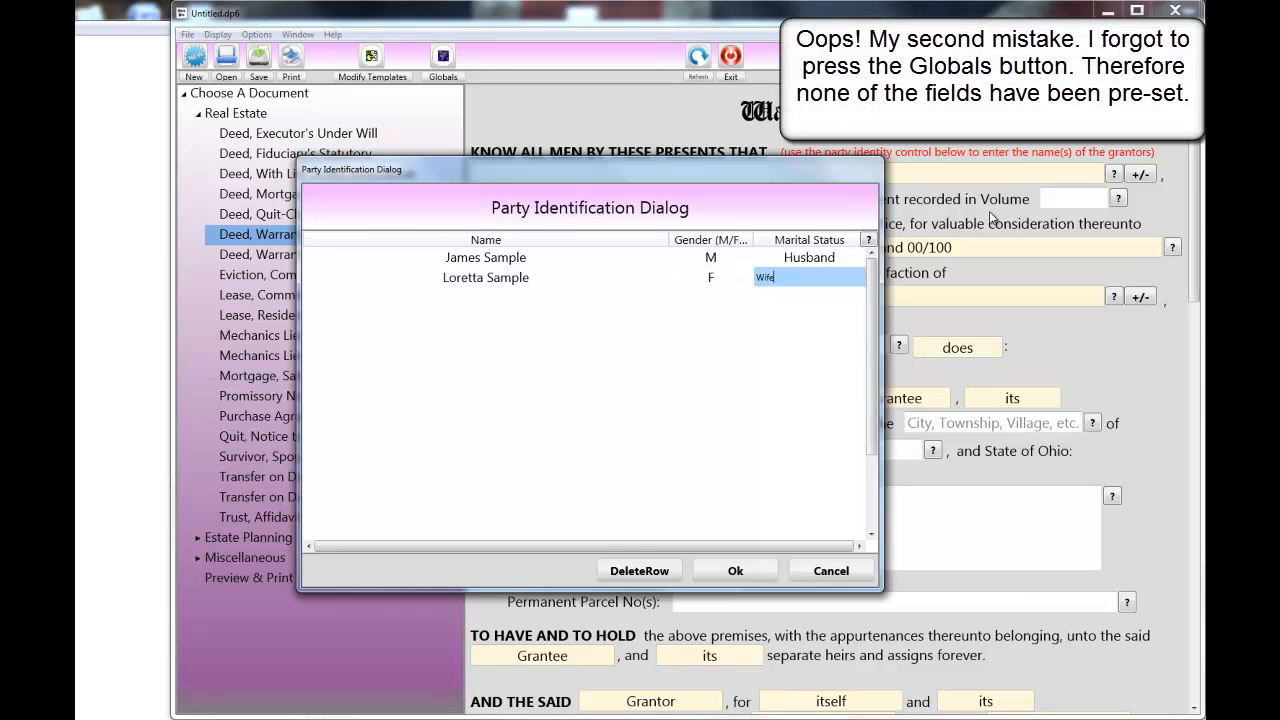
{"action": "key", "text": "Tab"}
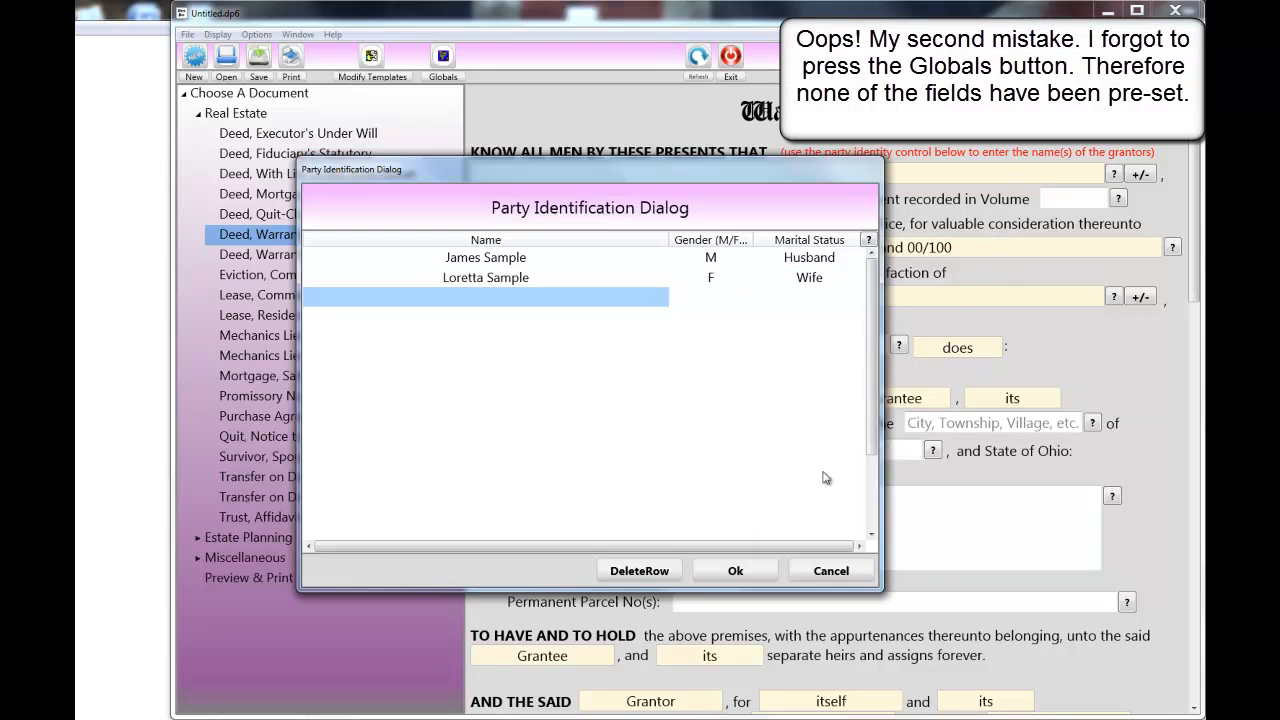
{"action": "left_click", "coordinate": [737, 571]}
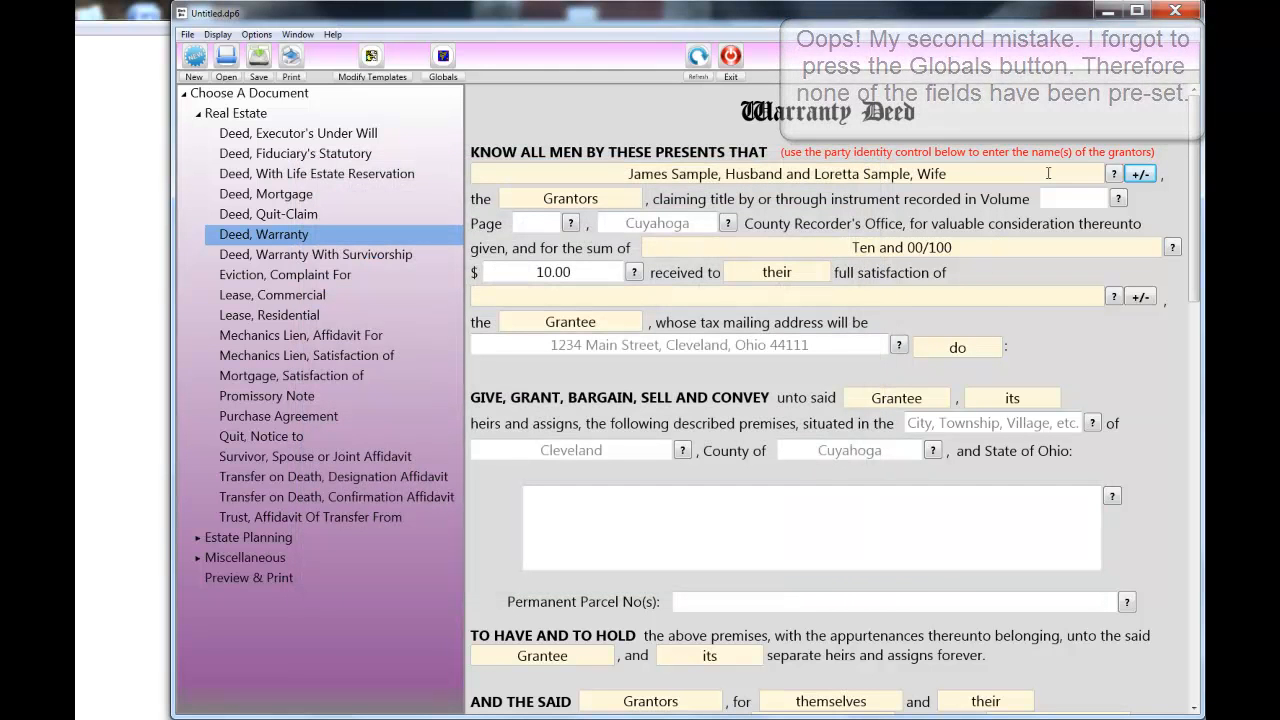
Record the prior deed as Volume 2, Page 3, Cuyahoga County
{"action": "left_click", "coordinate": [1069, 200]}
{"action": "type", "text": "2"}
{"action": "key", "text": "Tab"}
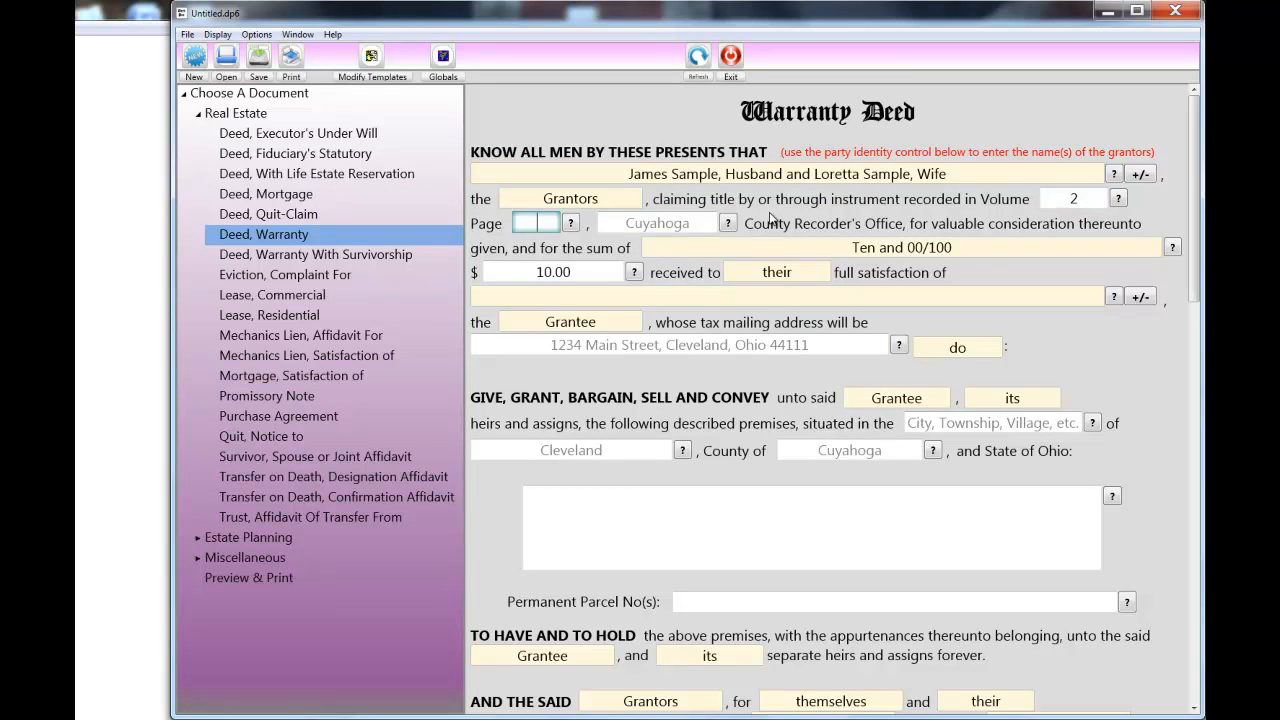
{"action": "type", "text": "3"}
{"action": "key", "text": "Tab"}
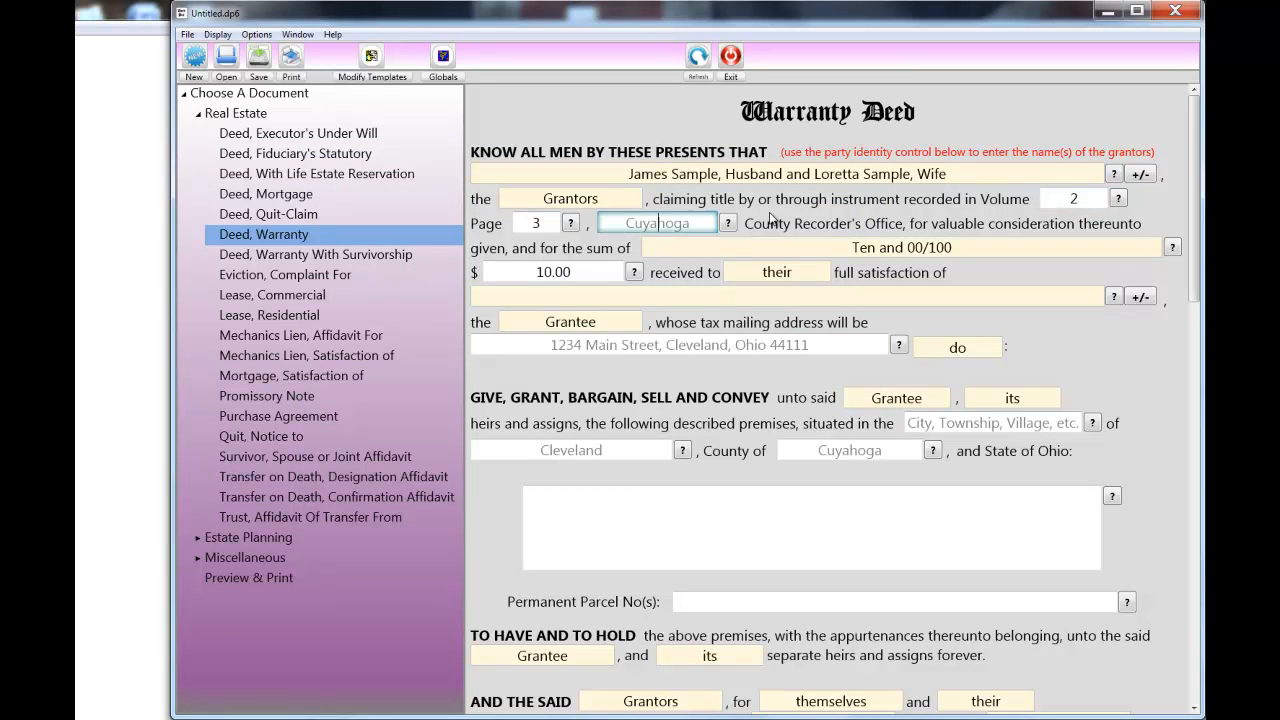
{"action": "type", "text": "Cuyahoga"}
Enter the grantee's tax mailing address and bring up the grantee party list
{"action": "left_click", "coordinate": [726, 345]}
{"action": "type", "text": "1234"}
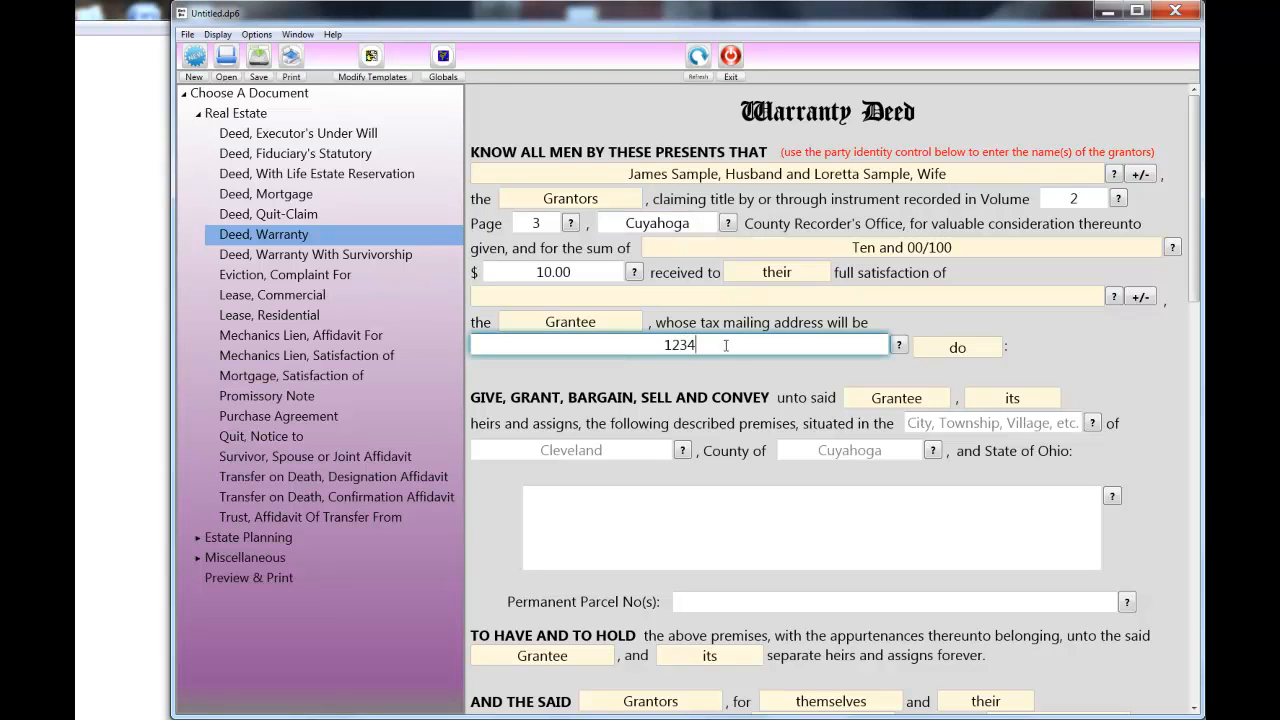
{"action": "type", "text": " South Main Street, "}
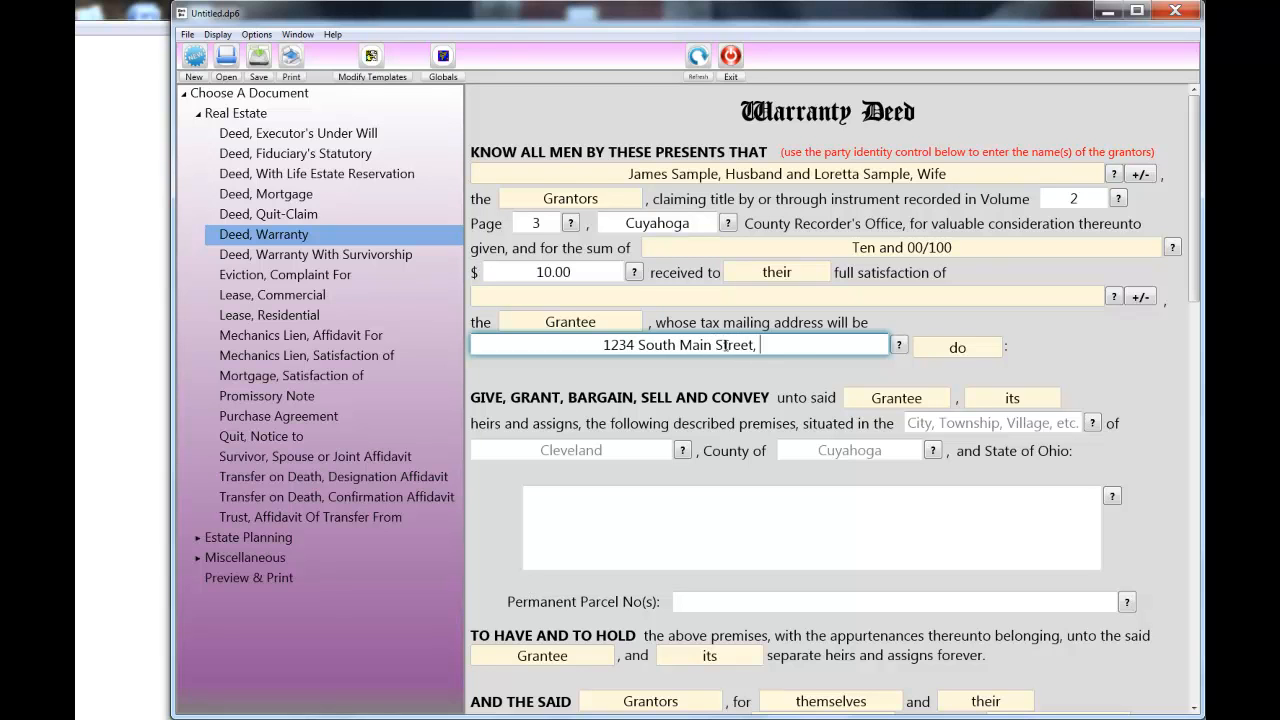
{"action": "type", "text": "Cleveland"}
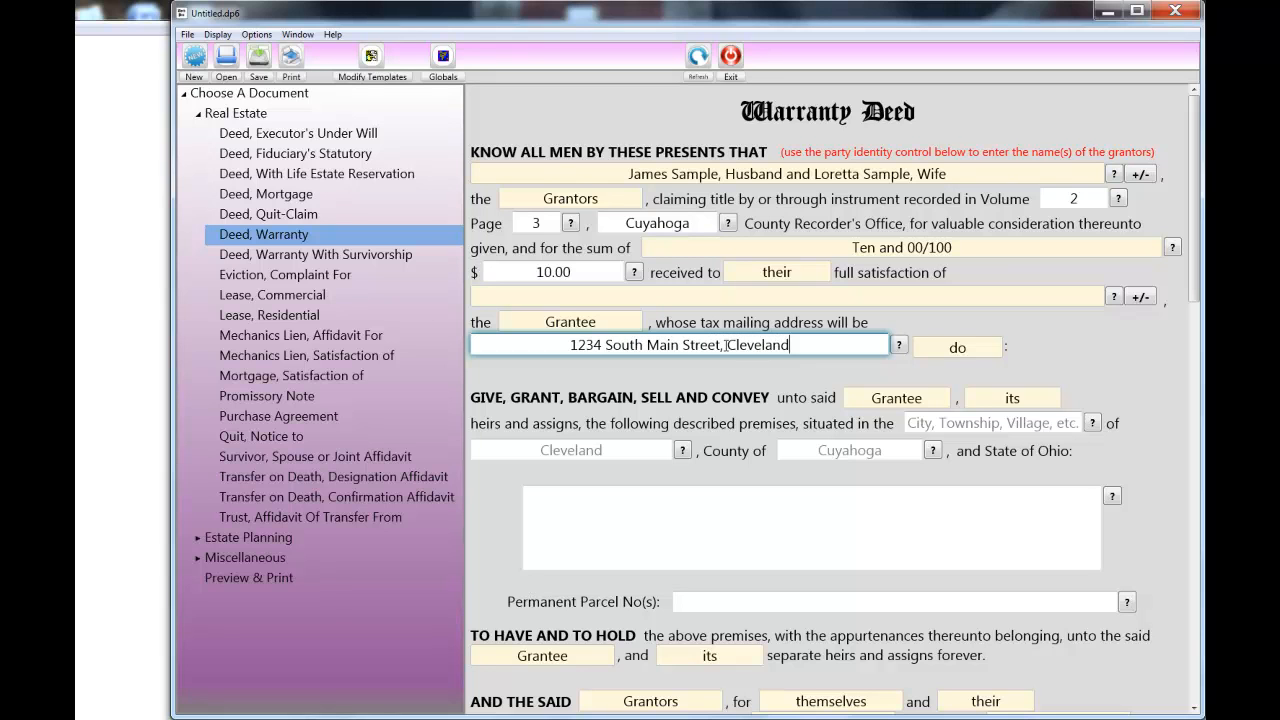
{"action": "type", "text": " OH 44"}
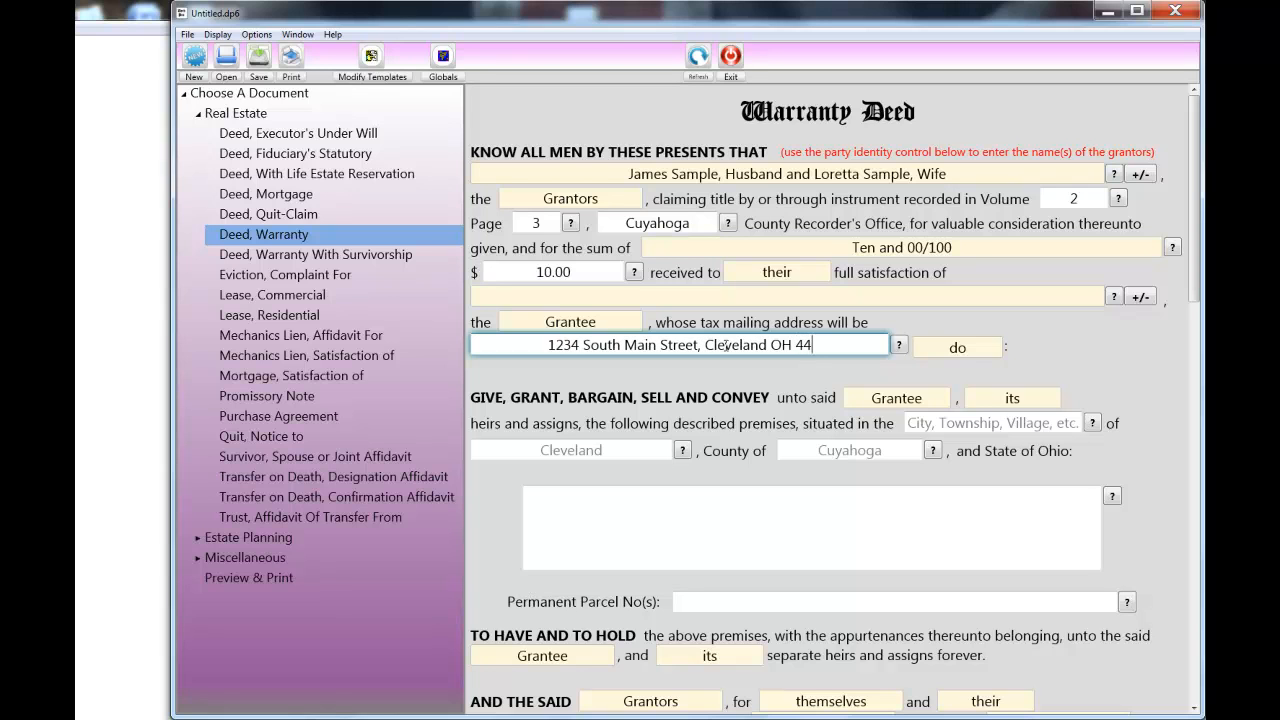
{"action": "type", "text": "111"}
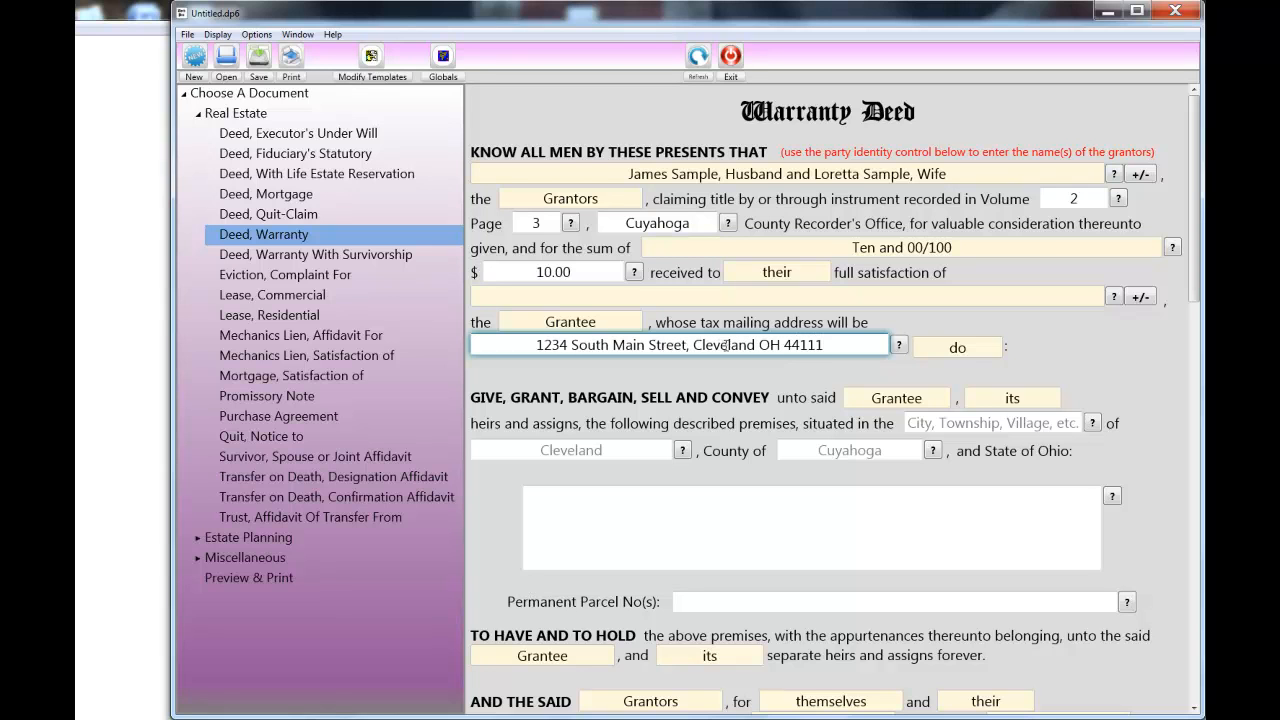
{"action": "left_click", "coordinate": [1142, 298]}
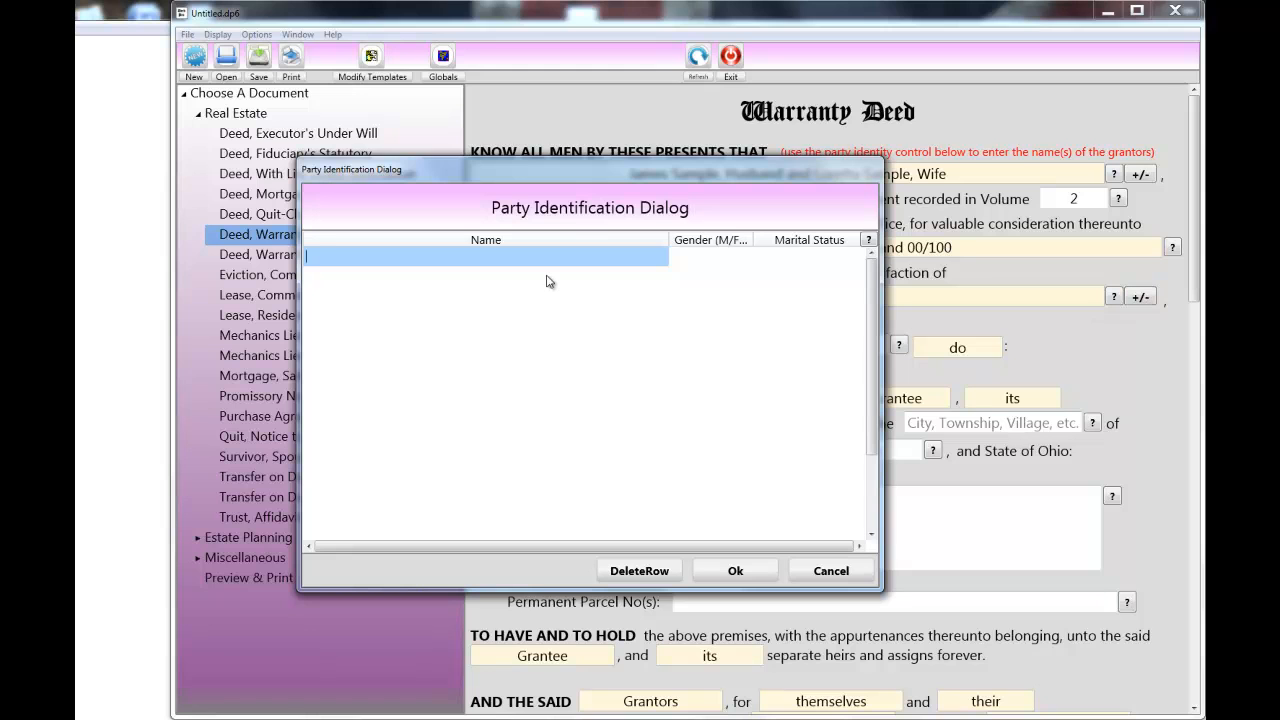
Add the first grantee's name, with gender M and status Husband
{"action": "type", "text": "Richard"}
{"action": "type", "text": "Test"}
{"action": "key", "text": "Tab"}
{"action": "type", "text": "M"}
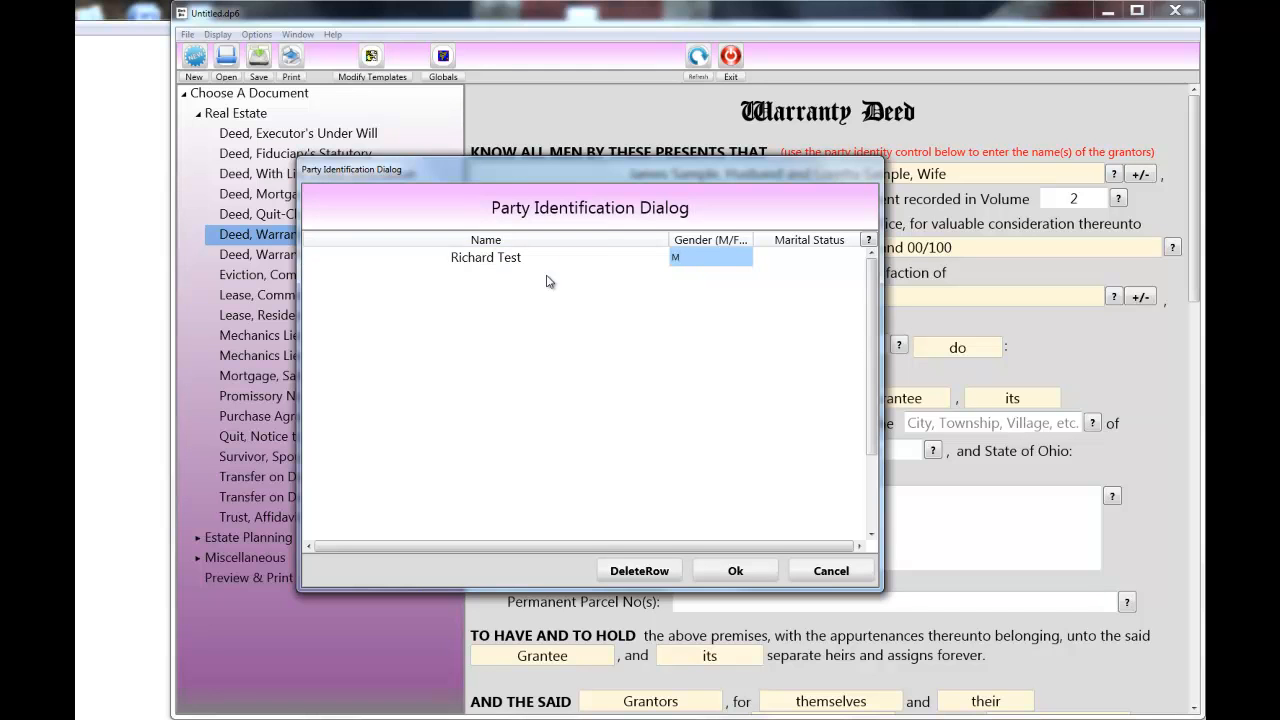
{"action": "key", "text": "Tab"}
{"action": "type", "text": "Husband"}
{"action": "key", "text": "Tab"}
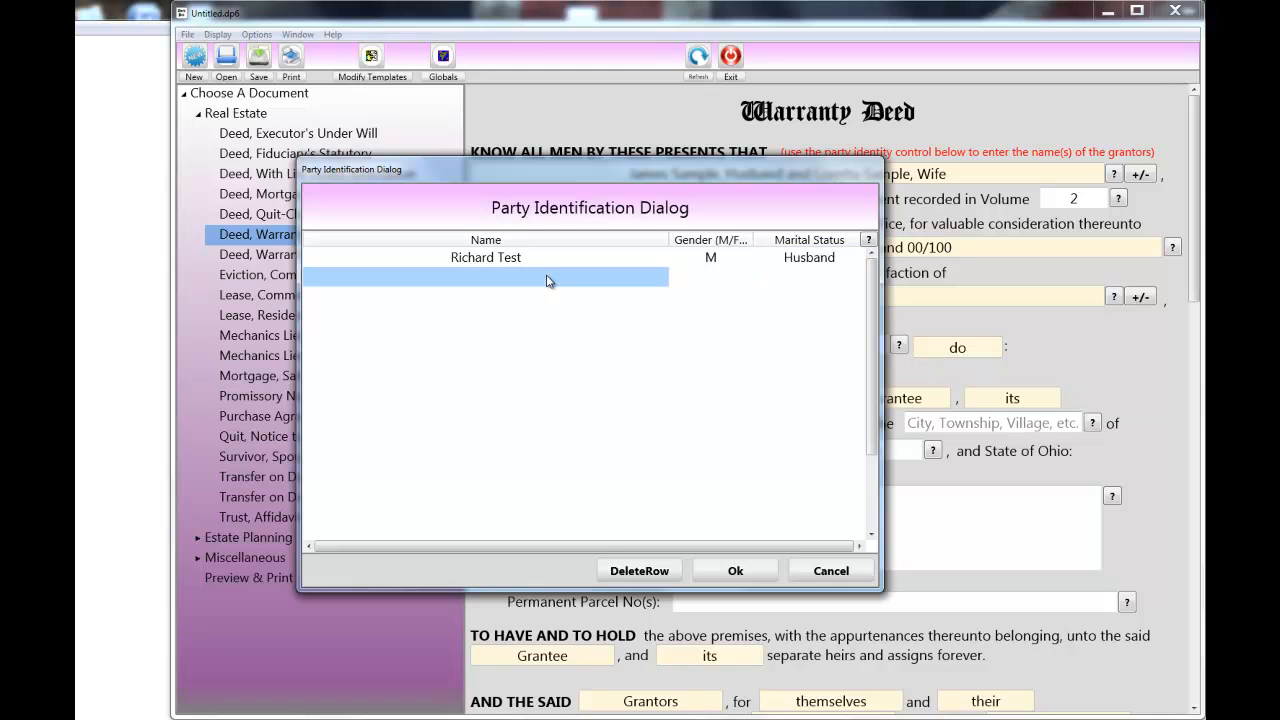
Add the second grantee's name, with gender F and status Wife, and confirm
{"action": "type", "text": "Amelia test"}
{"action": "key", "text": "BackSpace"}
{"action": "key", "text": "BackSpace"}
{"action": "key", "text": "BackSpace"}
{"action": "key", "text": "BackSpace"}
{"action": "type", "text": "Test"}
{"action": "key", "text": "Tab"}
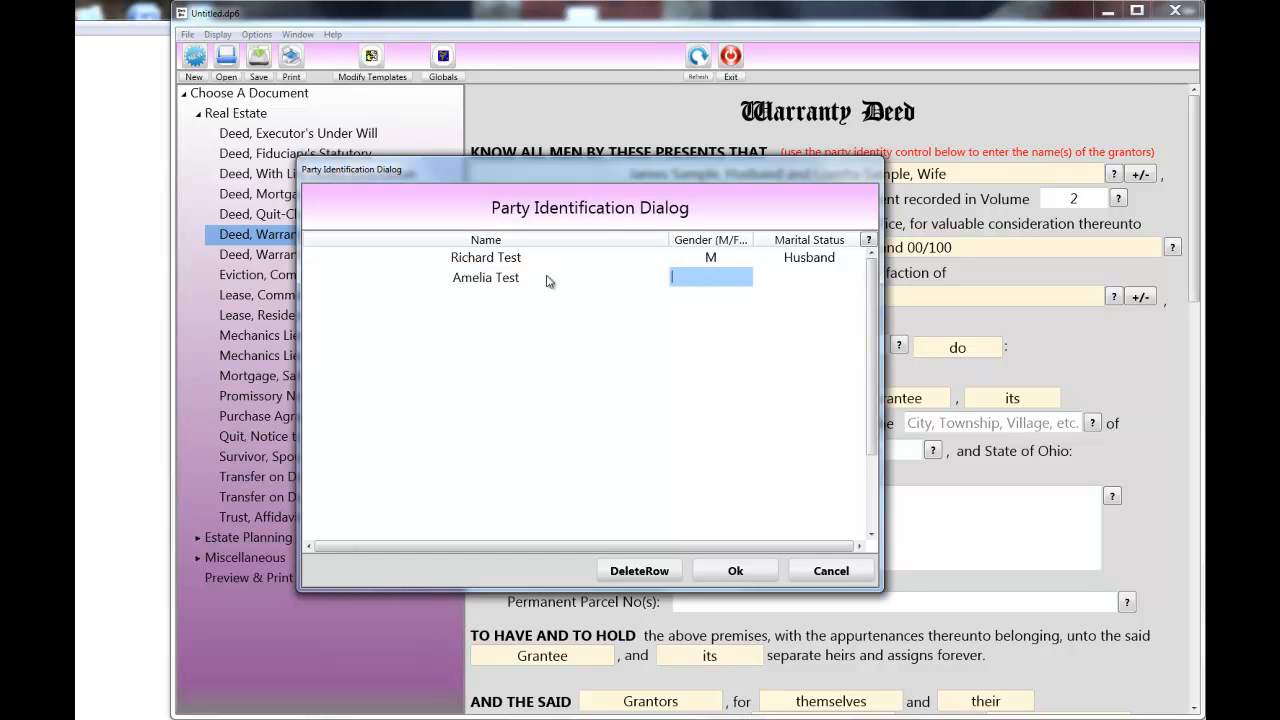
{"action": "type", "text": "F"}
{"action": "key", "text": "Tab"}
{"action": "type", "text": "Wife"}
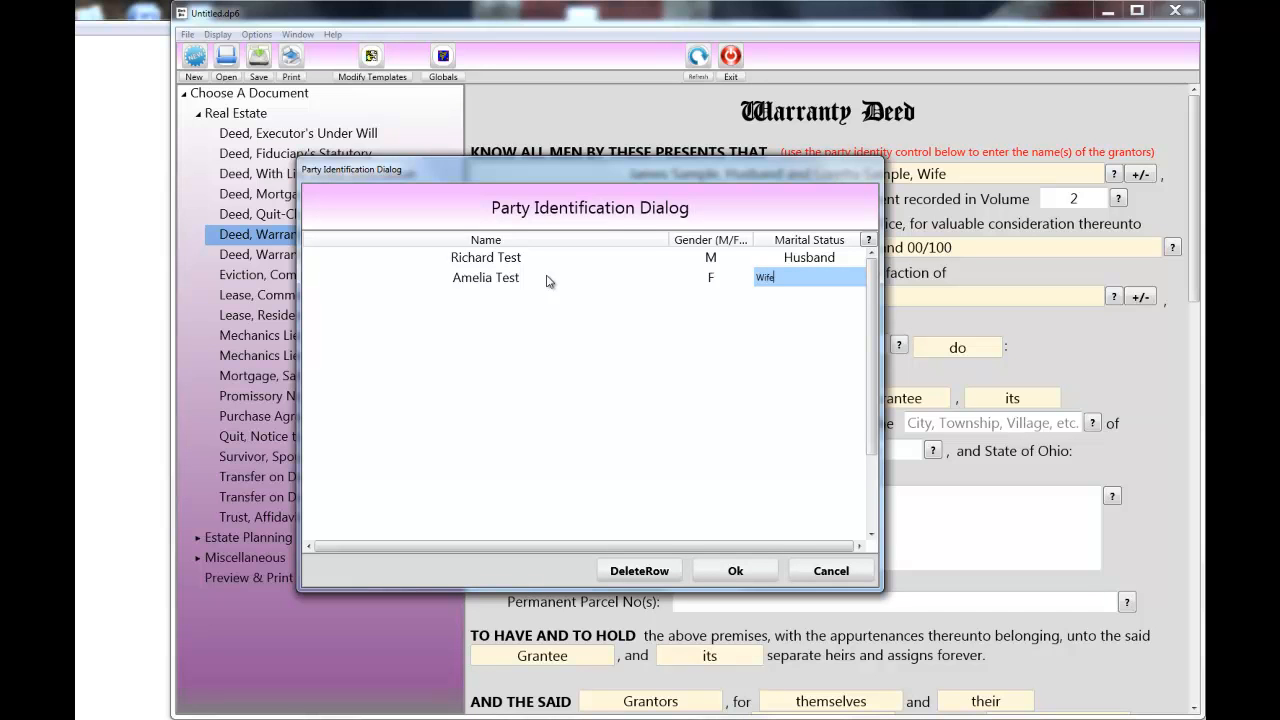
{"action": "key", "text": "Tab"}
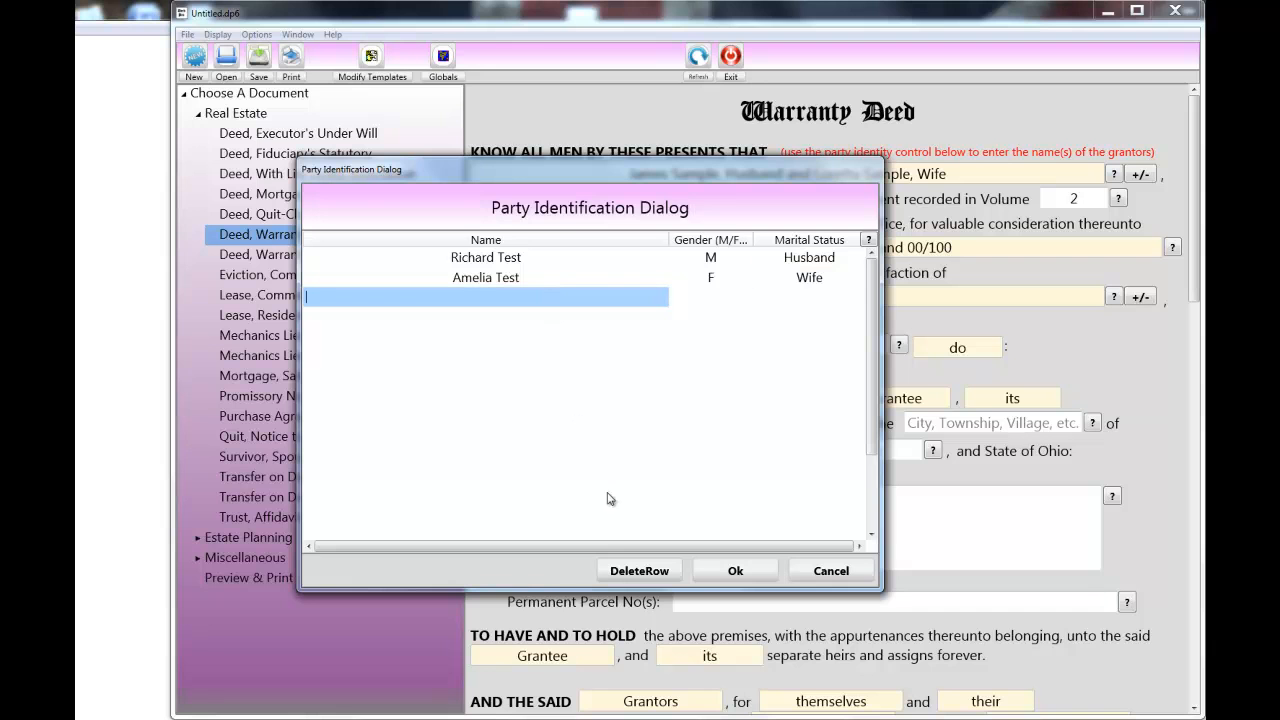
{"action": "left_click", "coordinate": [711, 570]}
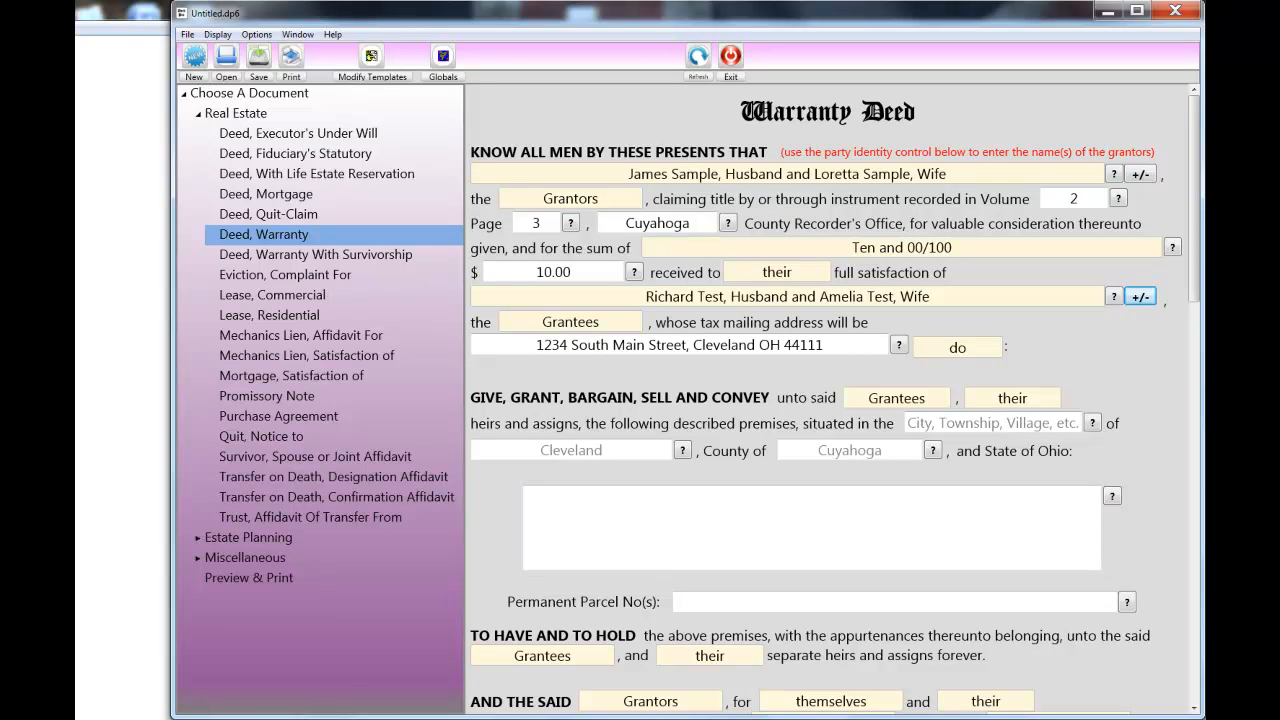
Paste the Lorem ipsum filler from Notepad into the property description box
{"action": "left_click", "coordinate": [239, 708]}
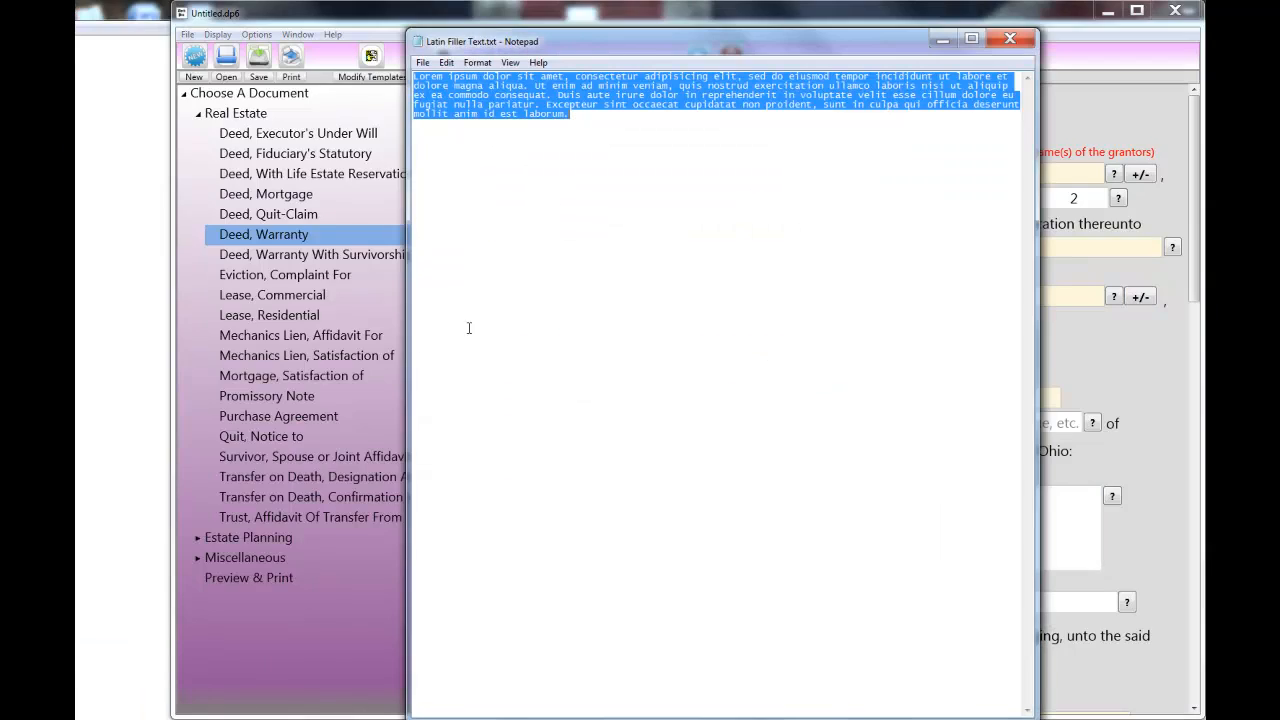
{"action": "left_click", "coordinate": [943, 40]}
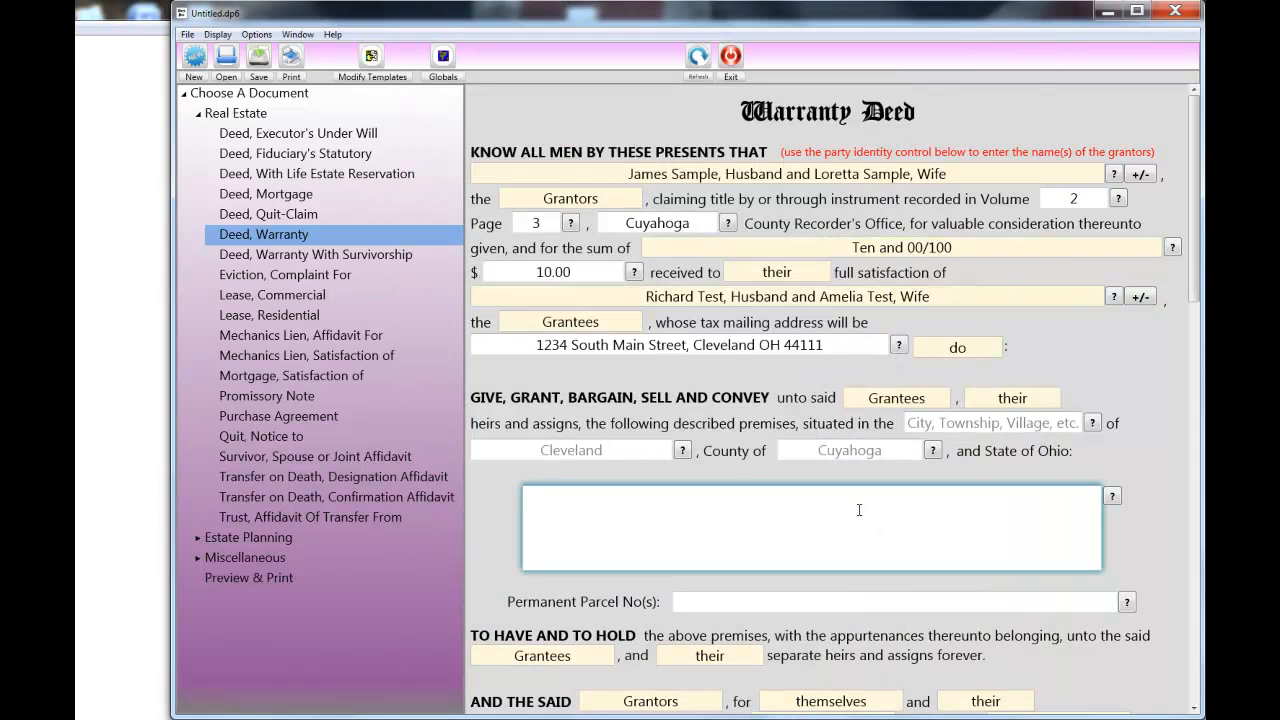
{"action": "type", "text": "Lorem ipsum dolor sit amet, consectetur adipisicing elit, sed do eiusmod tempor incididunt ut labore et dolore magna aliqua. Ut enim ad minim veniam, quis nostrud exercitation ullamco laboris nisi ut aliquip ex ea commodo consequat. Duis aute irure dolor in reprehenderit in voluptate velit esse cillum dolore eu fugiat nulla pariatur. Excepteur sint occaecat cupidatat non proident, sunt in culpa qui officia deserunt mollit anim id est laborum."}
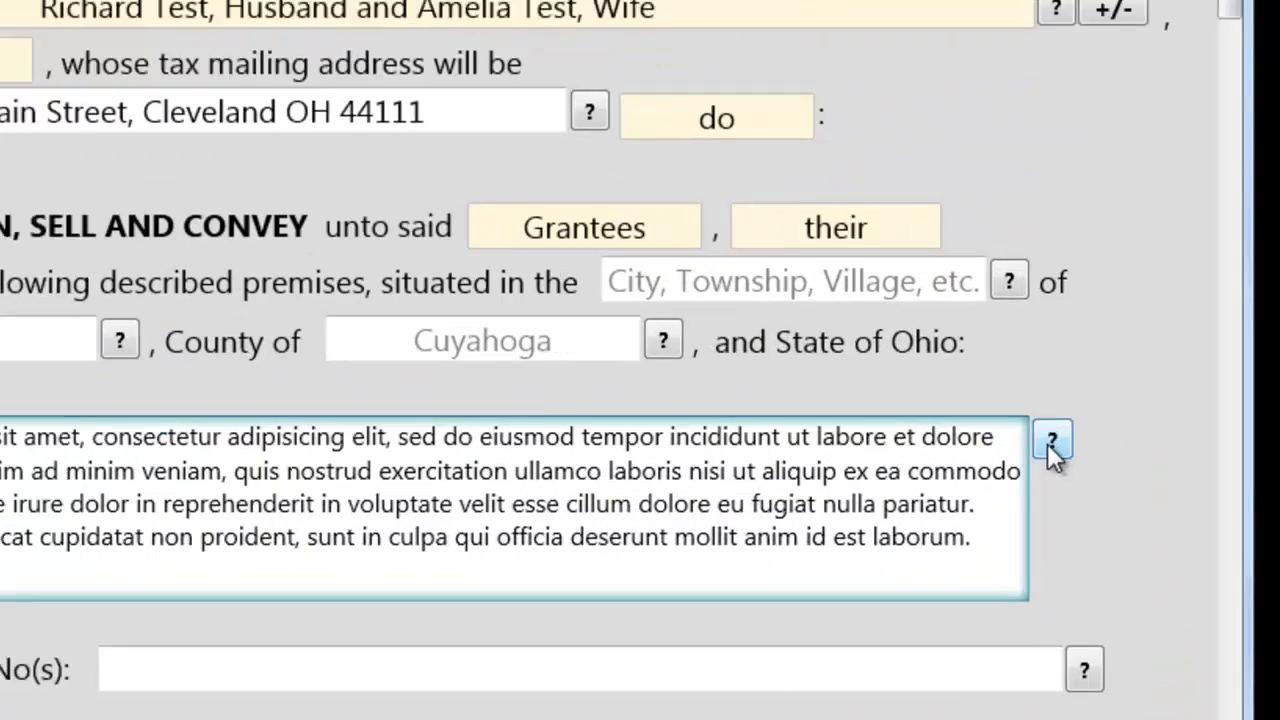
{"action": "mouse_move", "coordinate": [1111, 496]}
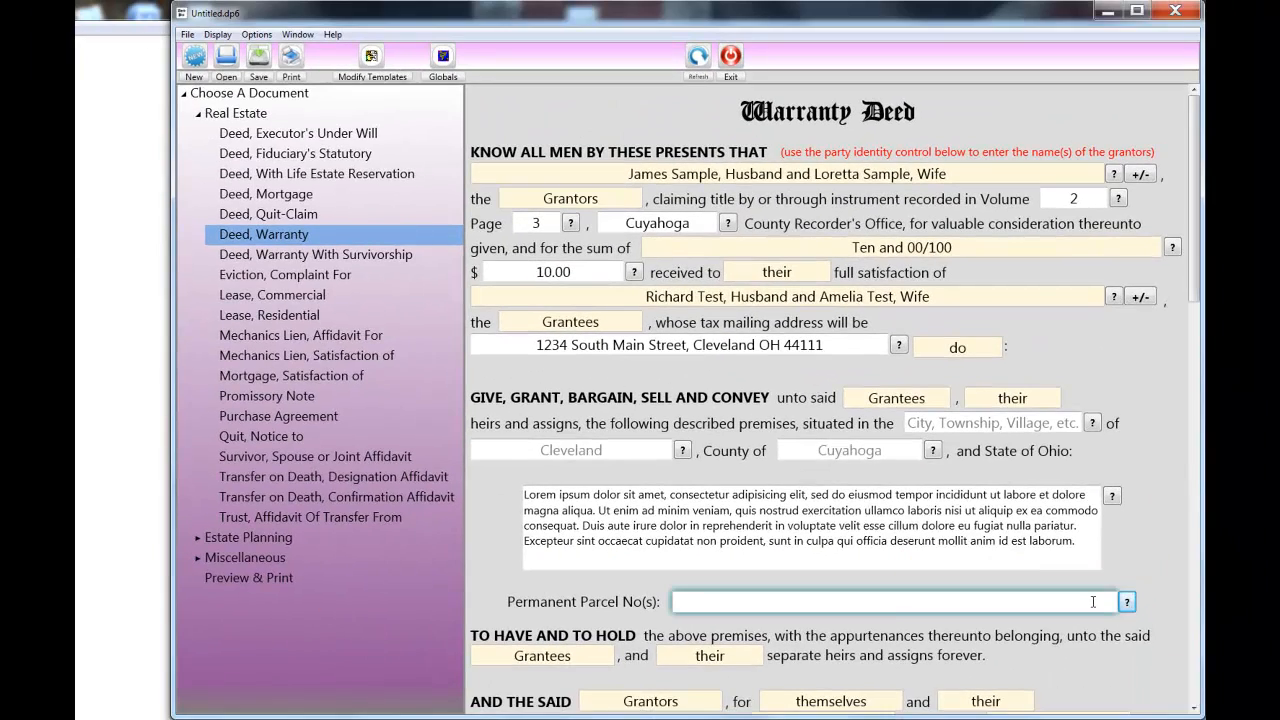
{"action": "left_click", "coordinate": [1092, 601]}
{"action": "type", "text": "1234567899"}
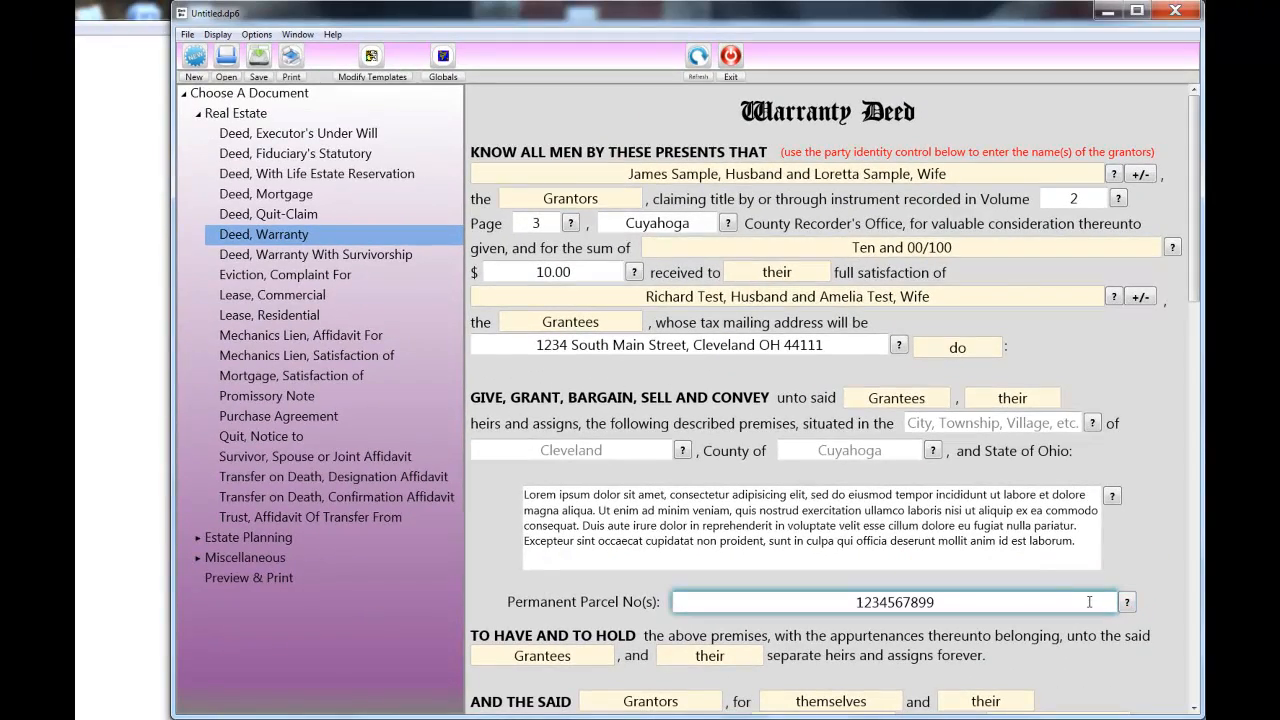
{"action": "key", "text": "Tab"}
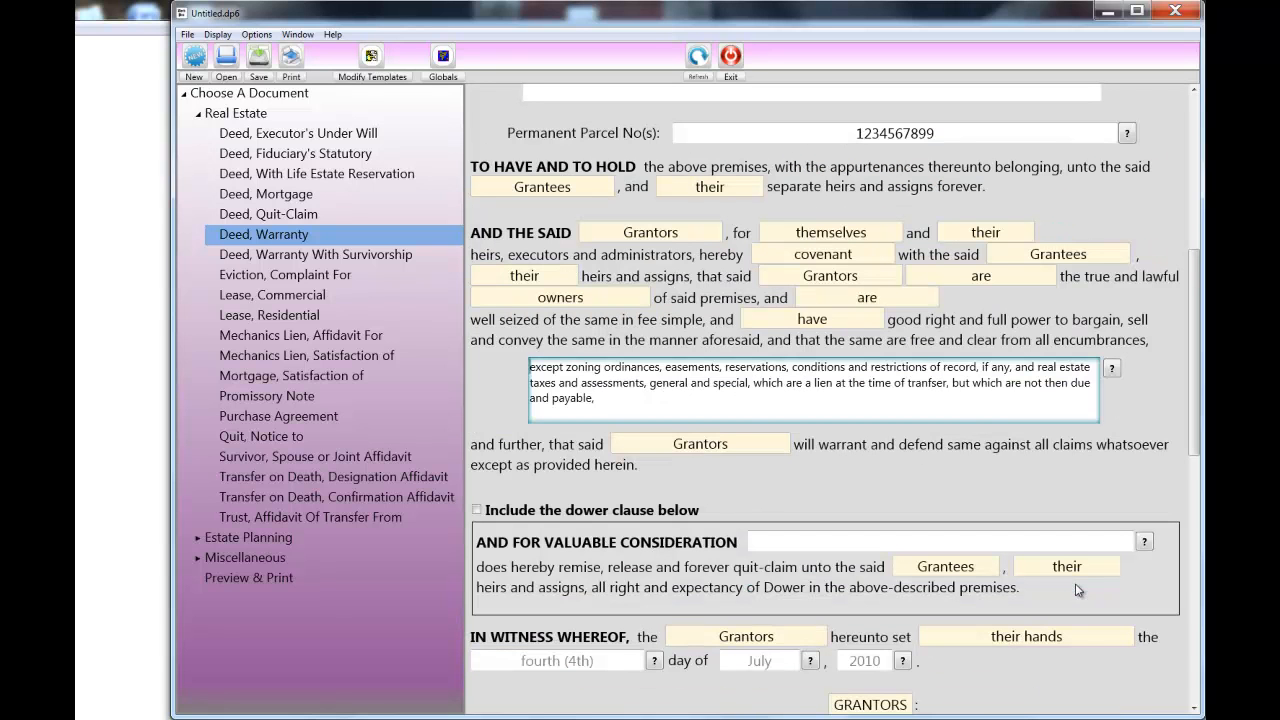
Set the witness date to the fourth (4th) day of December, 2016
{"action": "scroll", "coordinate": [697, 505], "scroll_direction": "down", "scroll_amount": 3}
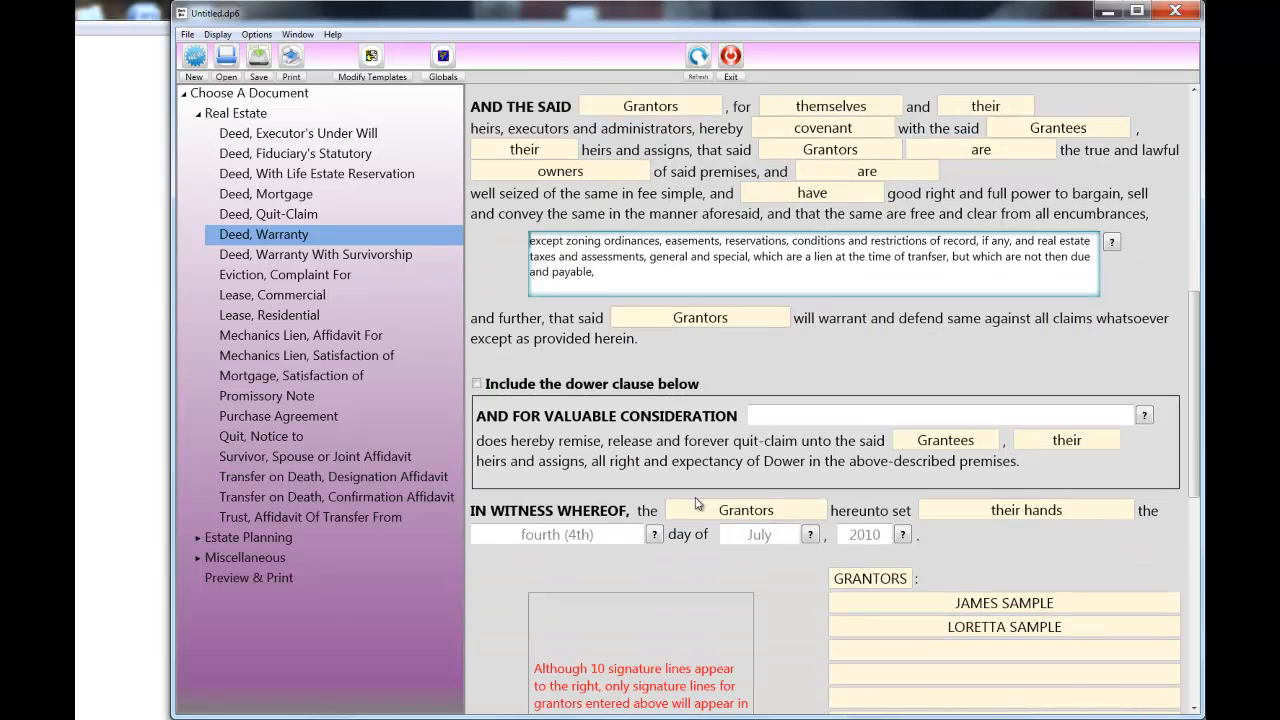
{"action": "left_click", "coordinate": [571, 534]}
{"action": "type", "text": "fourth"}
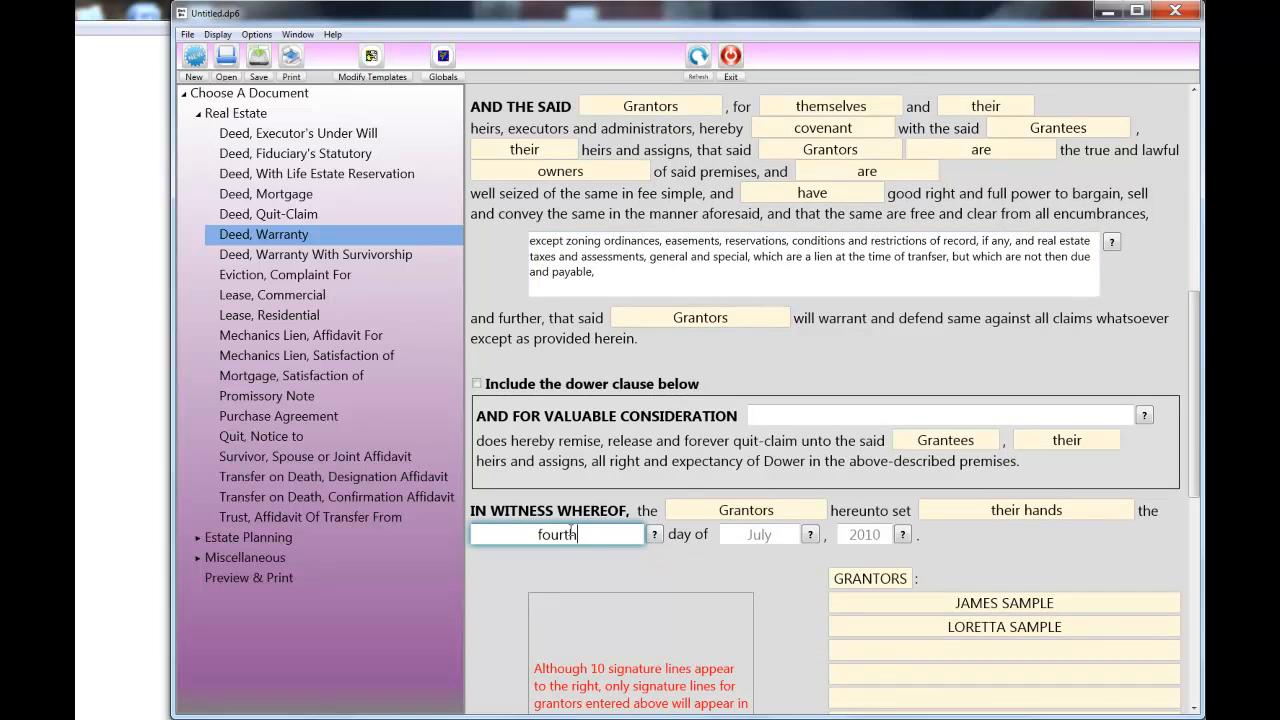
{"action": "type", "text": " (4th)"}
{"action": "key", "text": "Tab"}
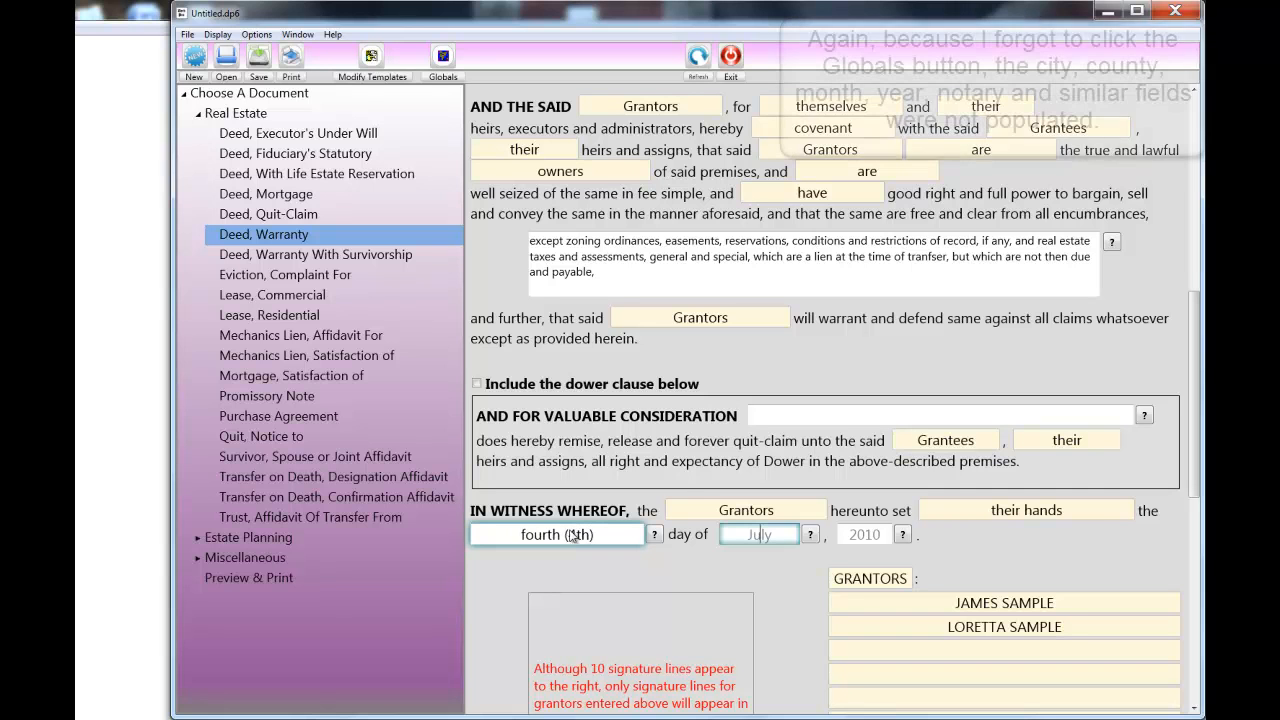
{"action": "type", "text": "December"}
{"action": "key", "text": "Tab"}
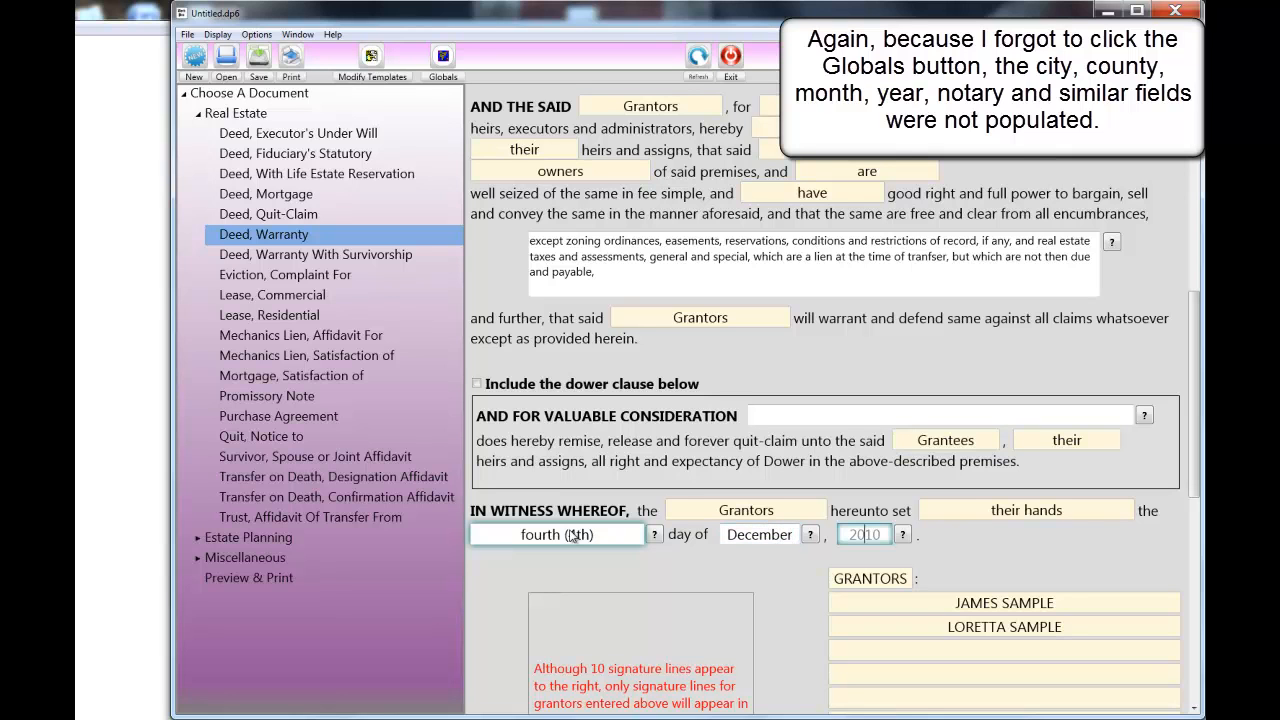
{"action": "type", "text": "2016"}
Enter Cuyahoga as the notary section's county
{"action": "scroll", "coordinate": [664, 532], "scroll_direction": "down", "scroll_amount": 10}
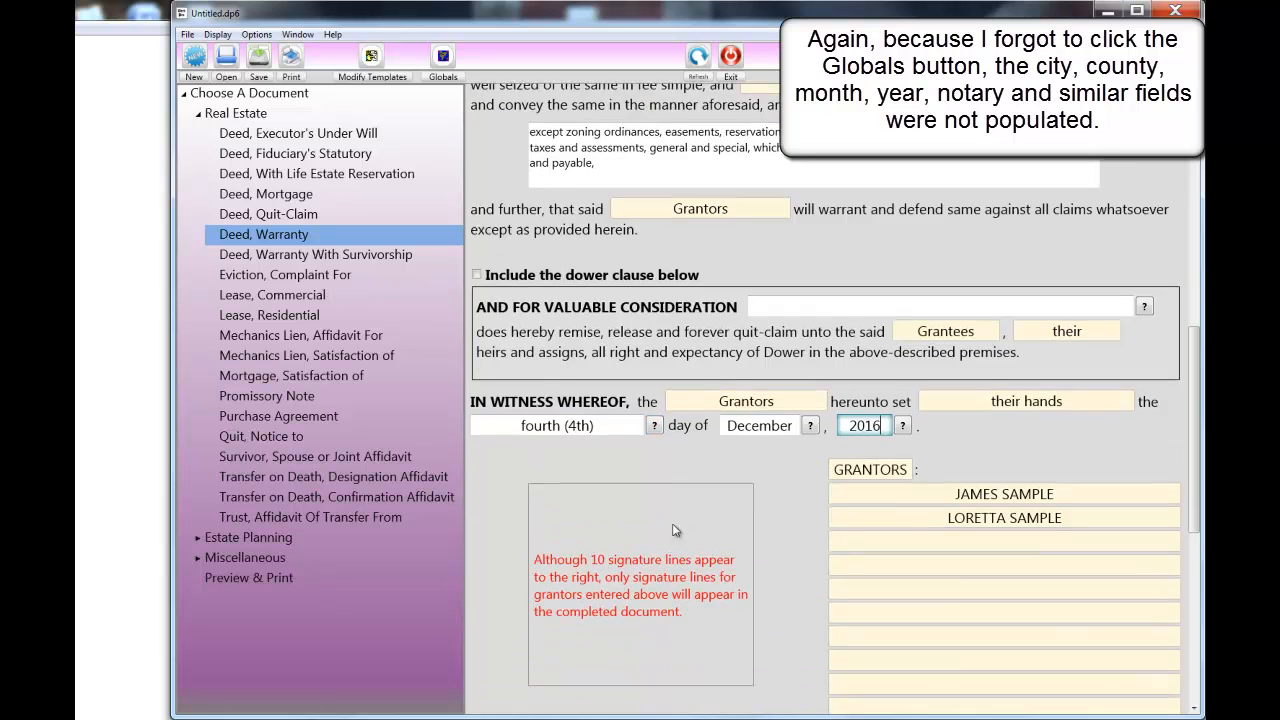
{"action": "left_click", "coordinate": [543, 393]}
{"action": "type", "text": "Cuyahoga"}
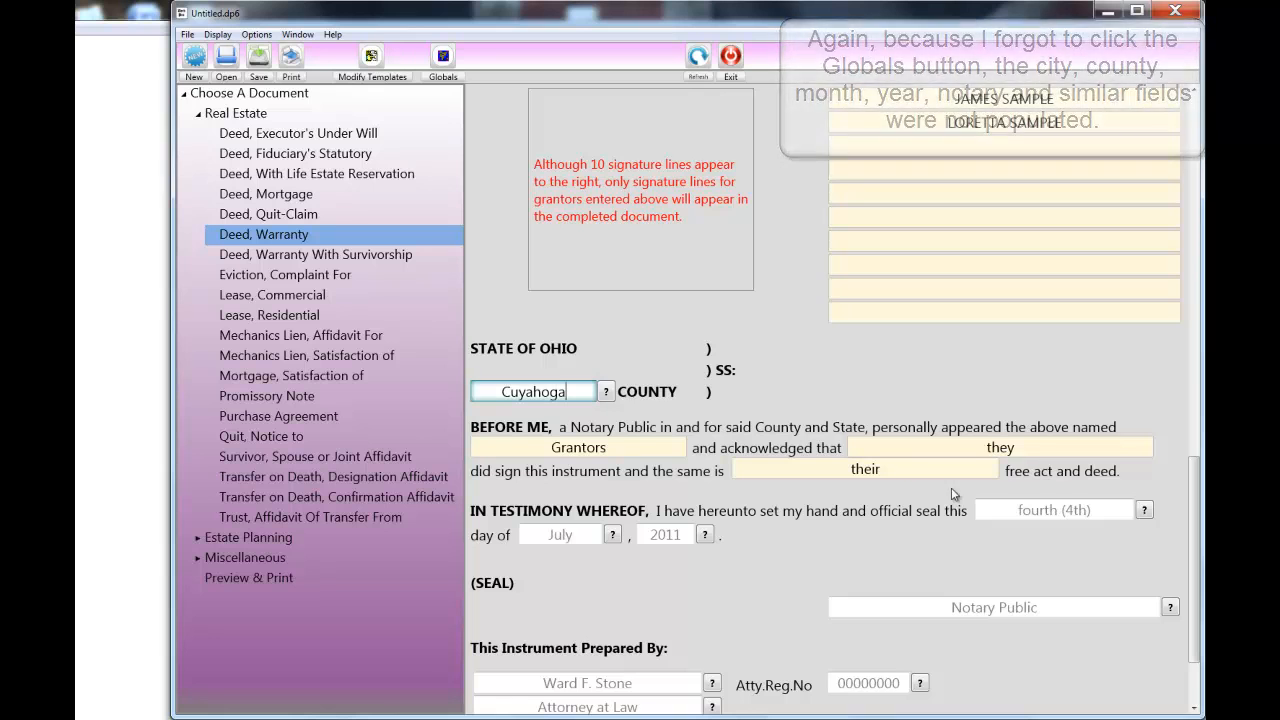
Date the notary block the first (1st) day of December, 2016, titled Notary Public
{"action": "left_click", "coordinate": [1055, 510]}
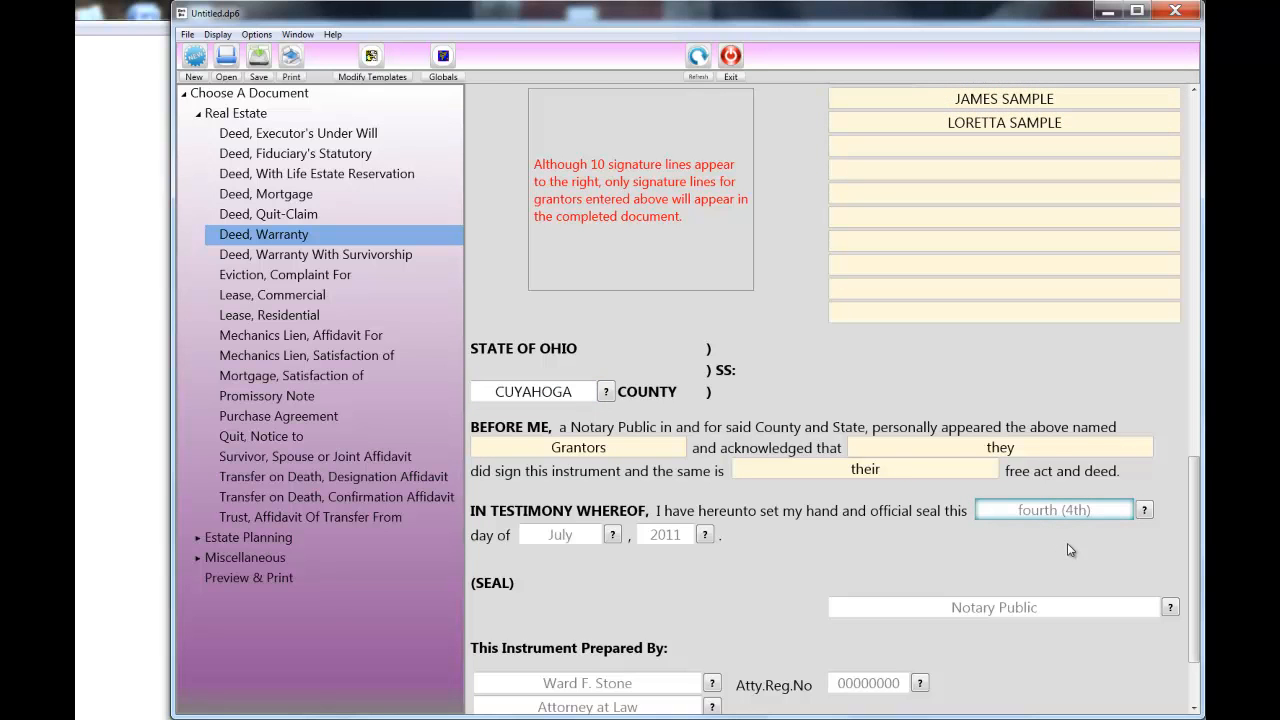
{"action": "type", "text": "first (1st"}
{"action": "key", "text": "Tab"}
{"action": "type", "text": "December"}
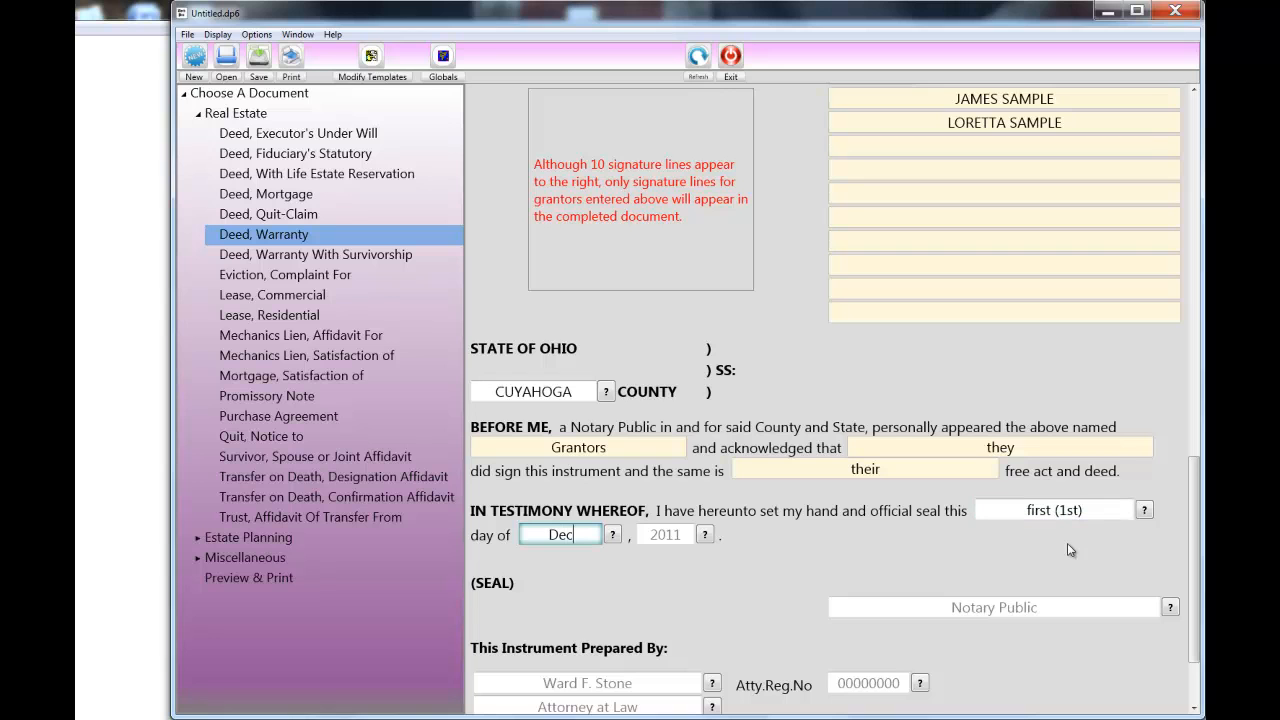
{"action": "key", "text": "Tab"}
{"action": "type", "text": "2016"}
{"action": "key", "text": "Tab"}
{"action": "type", "text": "Notary Public"}
{"action": "key", "text": "Tab"}
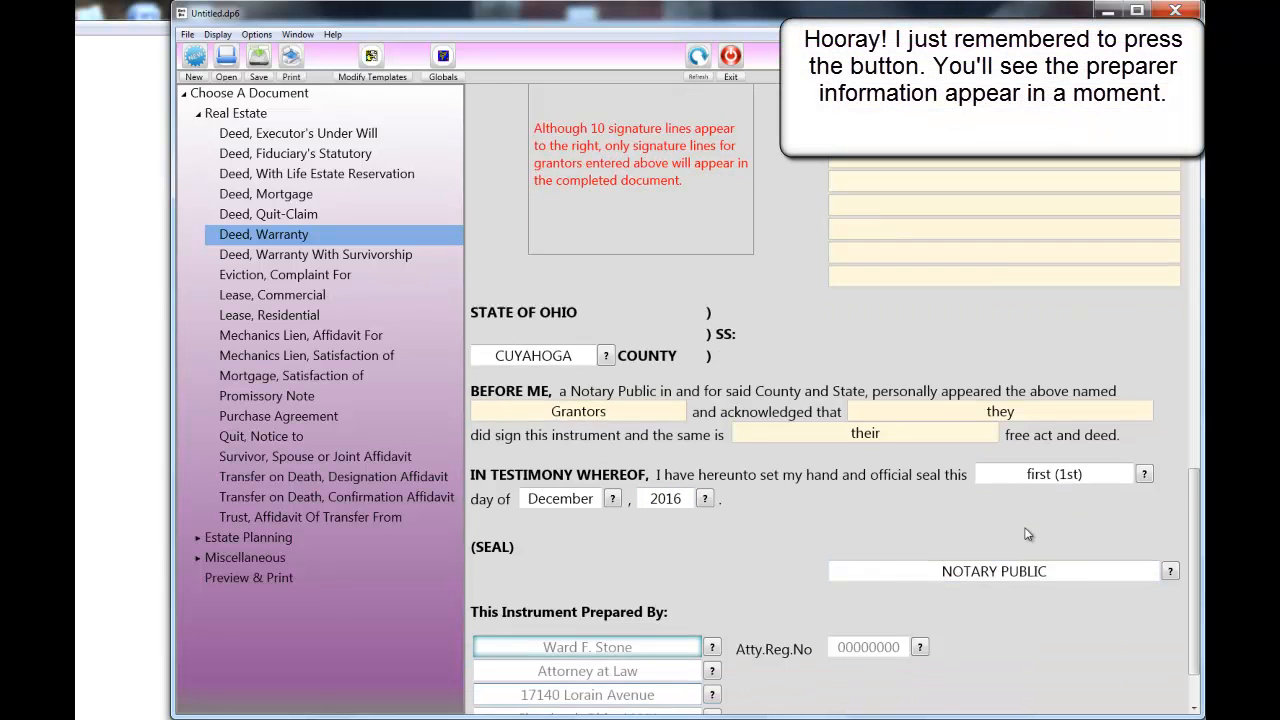
Apply Globals to fill the Prepared By block and scroll down to check it
{"action": "left_click", "coordinate": [443, 60]}
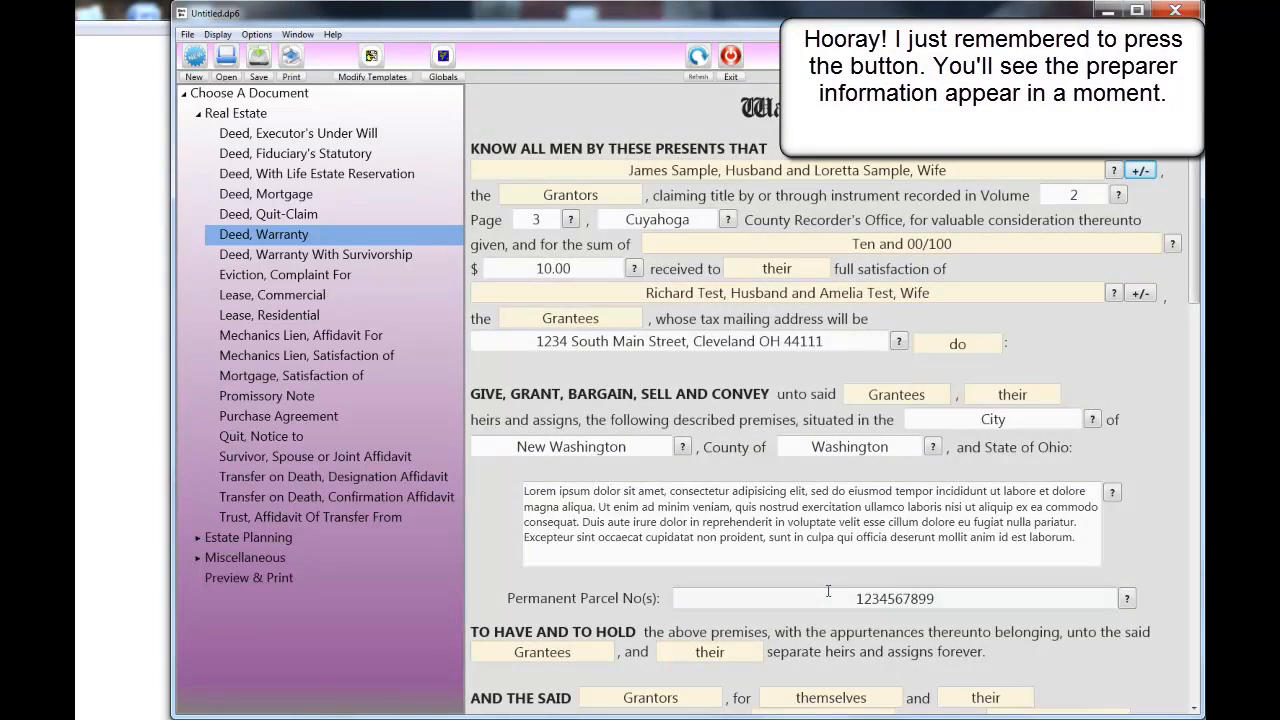
{"action": "scroll", "coordinate": [828, 591], "scroll_direction": "down", "scroll_amount": 15}
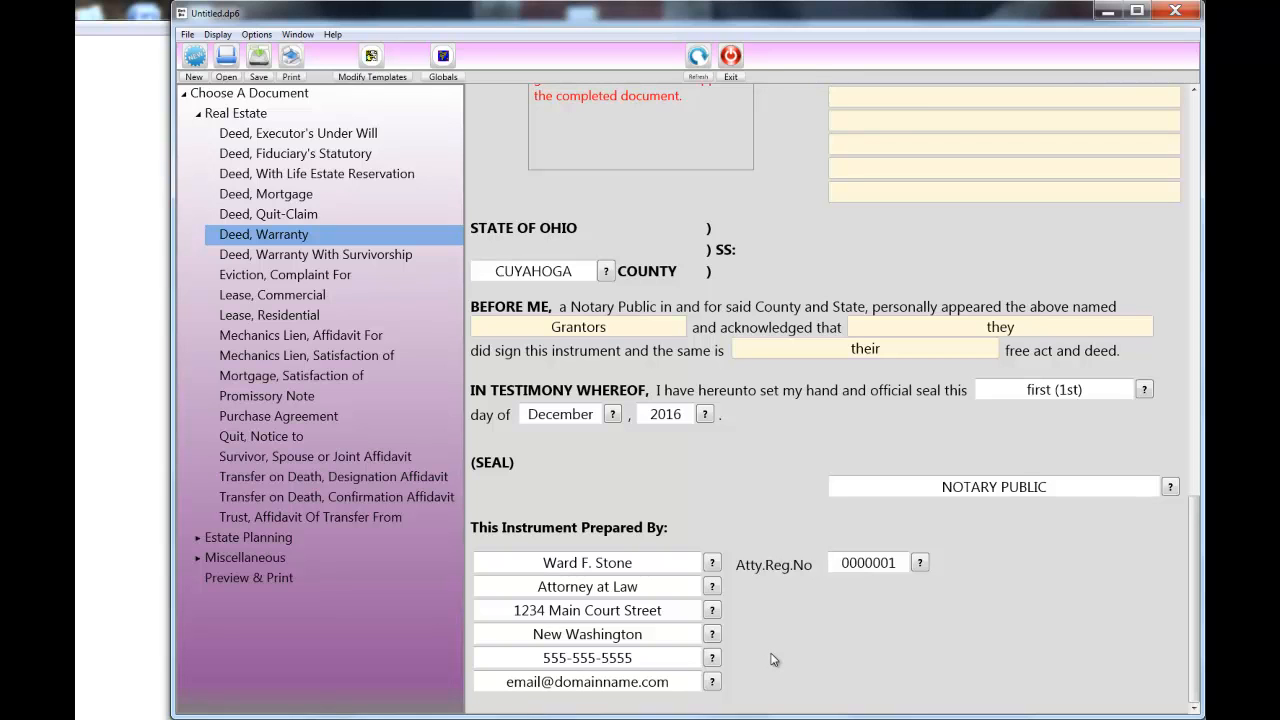
Review the completed deed and generate it as a Word document via Preview & Print
{"action": "scroll", "coordinate": [770, 655], "scroll_direction": "up", "scroll_amount": 10}
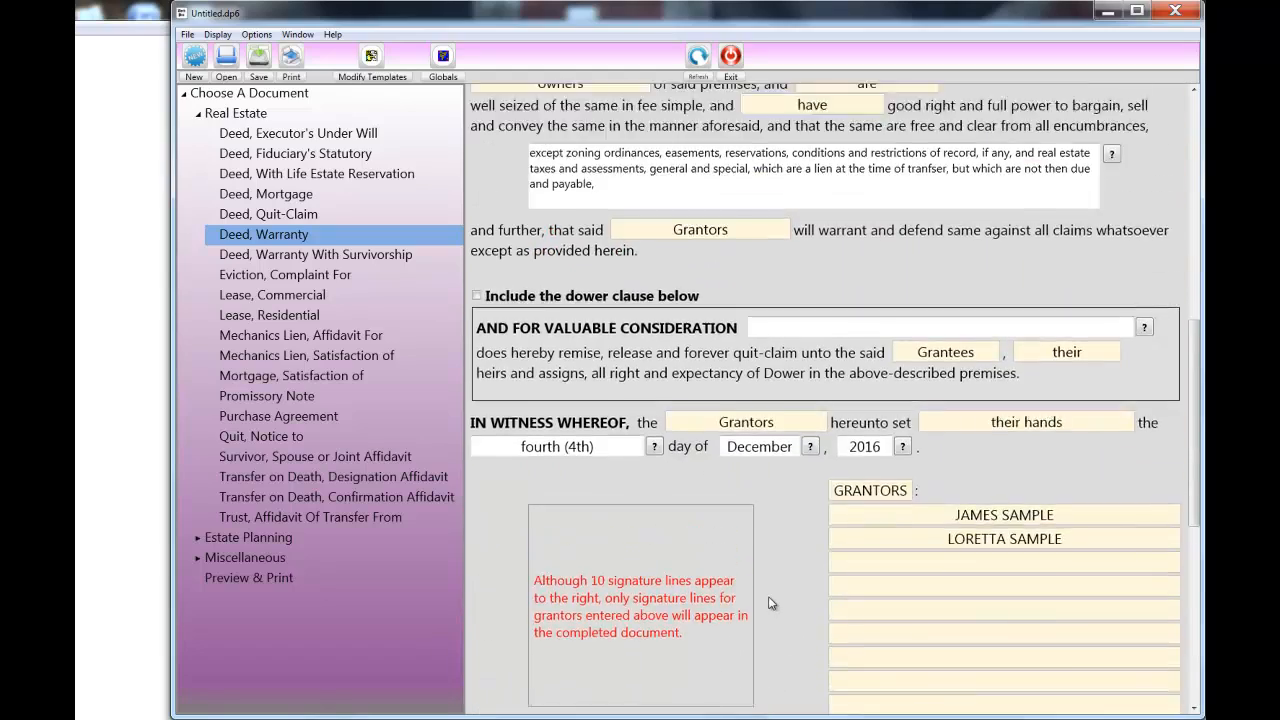
{"action": "scroll", "coordinate": [769, 597], "scroll_direction": "up", "scroll_amount": 3}
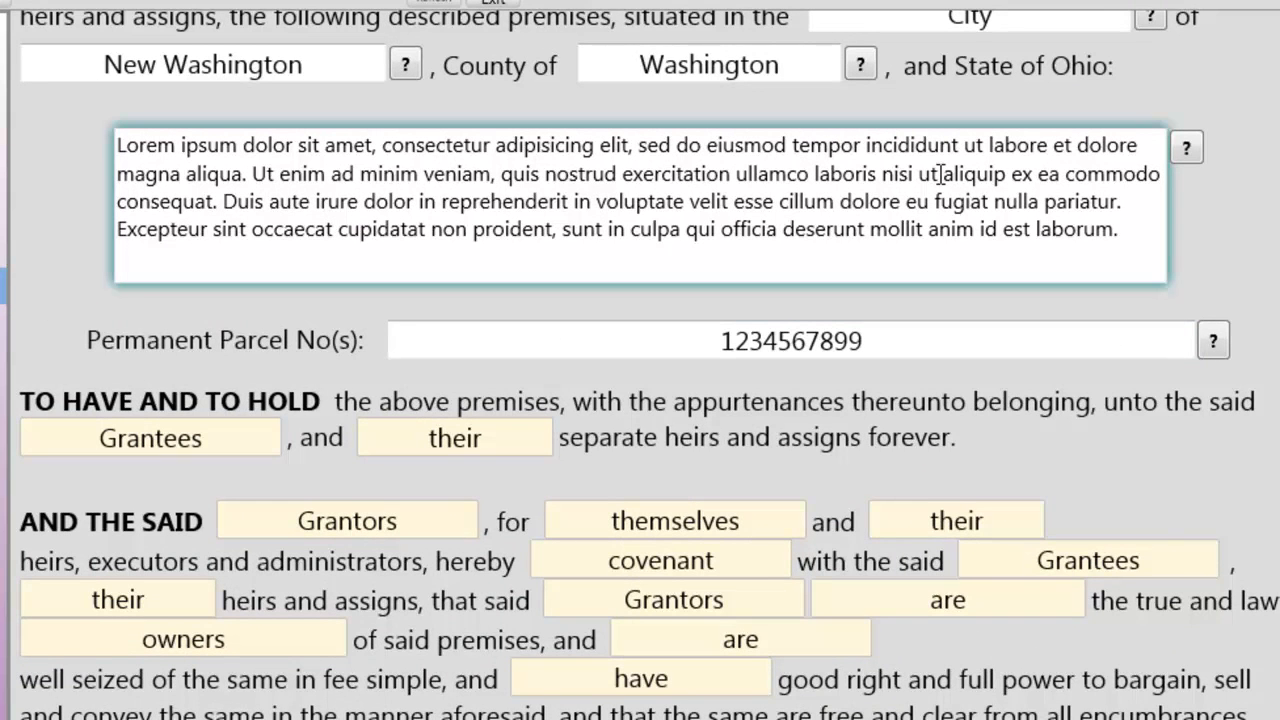
{"action": "scroll", "coordinate": [940, 175], "scroll_direction": "down", "scroll_amount": 5}
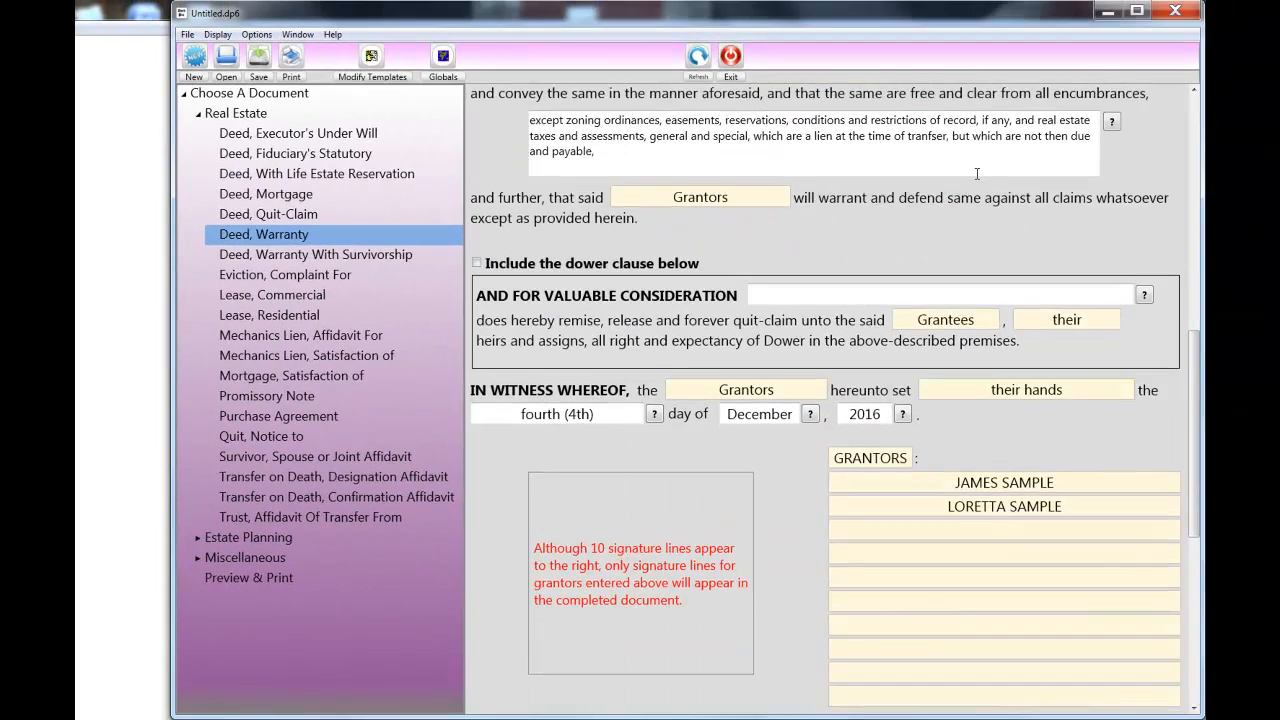
{"action": "scroll", "coordinate": [977, 174], "scroll_direction": "down", "scroll_amount": 5}
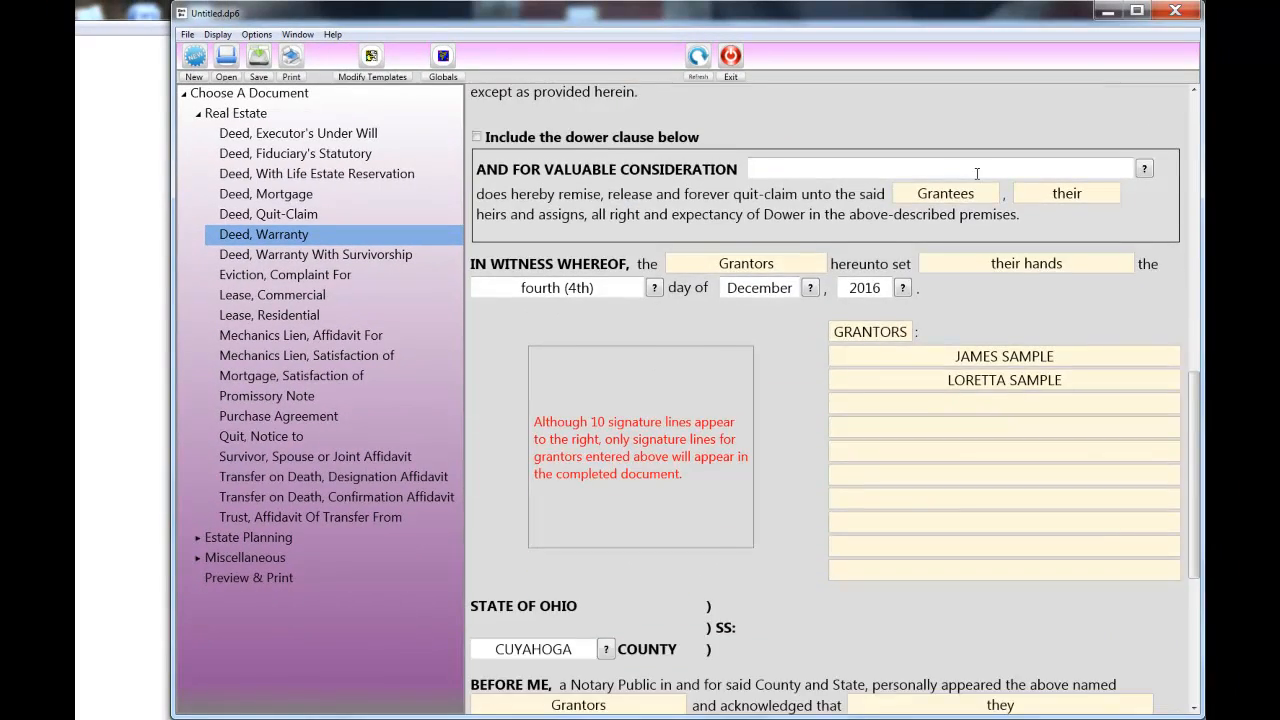
{"action": "scroll", "coordinate": [977, 174], "scroll_direction": "down", "scroll_amount": 5}
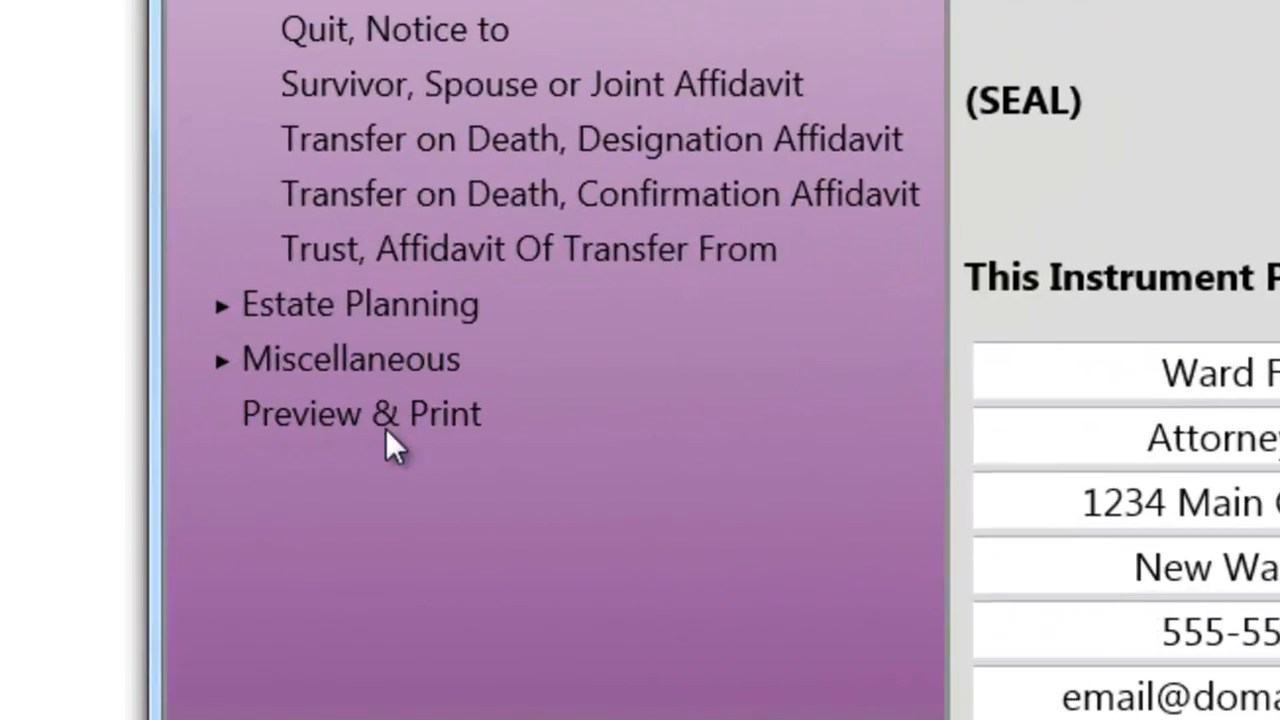
{"action": "left_click", "coordinate": [388, 430]}
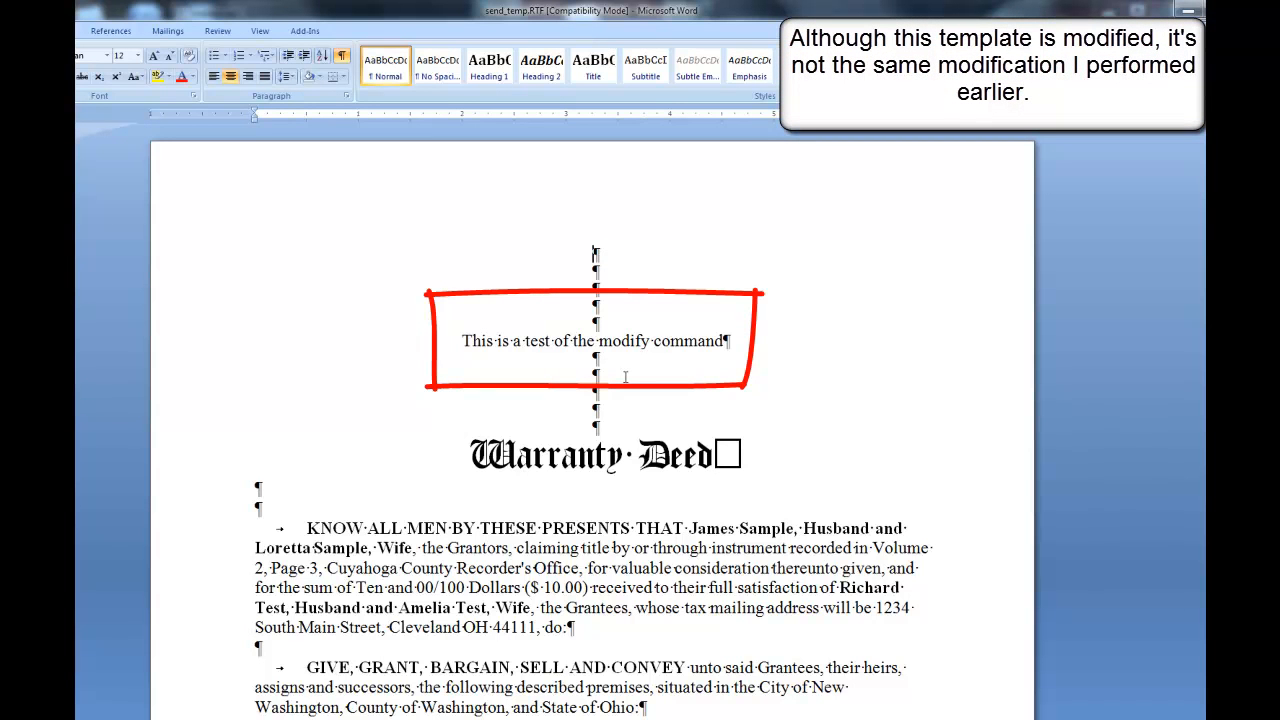
Scroll down through the deed's signature, Cuyahoga County notary and Prepared By blocks
{"action": "scroll", "coordinate": [625, 376], "scroll_direction": "down", "scroll_amount": 3}
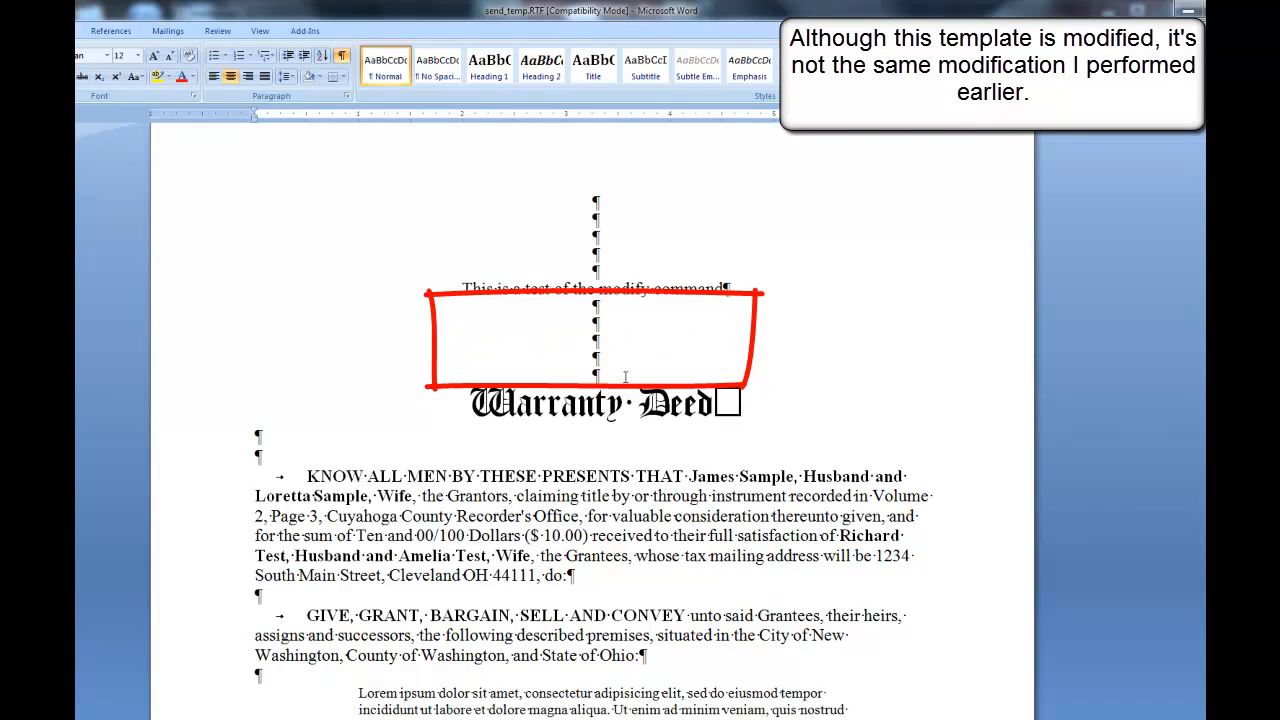
{"action": "scroll", "coordinate": [628, 376], "scroll_direction": "down", "scroll_amount": 2}
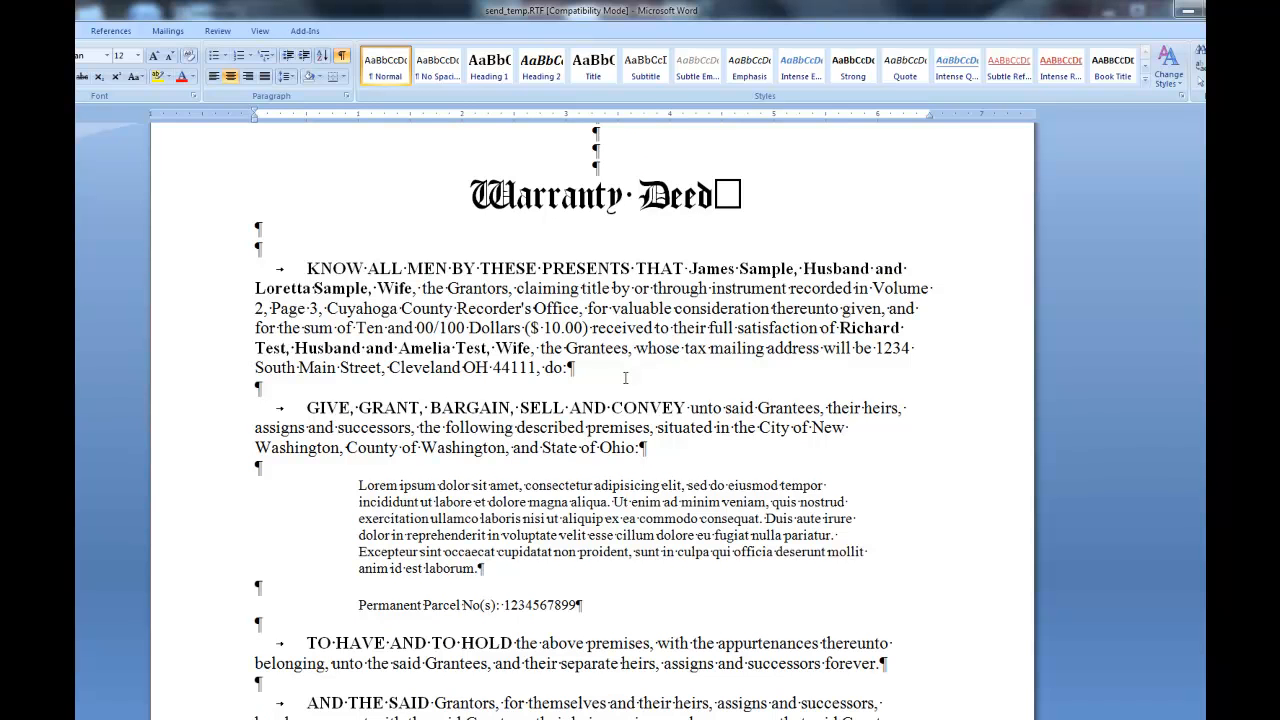
{"action": "scroll", "coordinate": [625, 377], "scroll_direction": "down", "scroll_amount": 1}
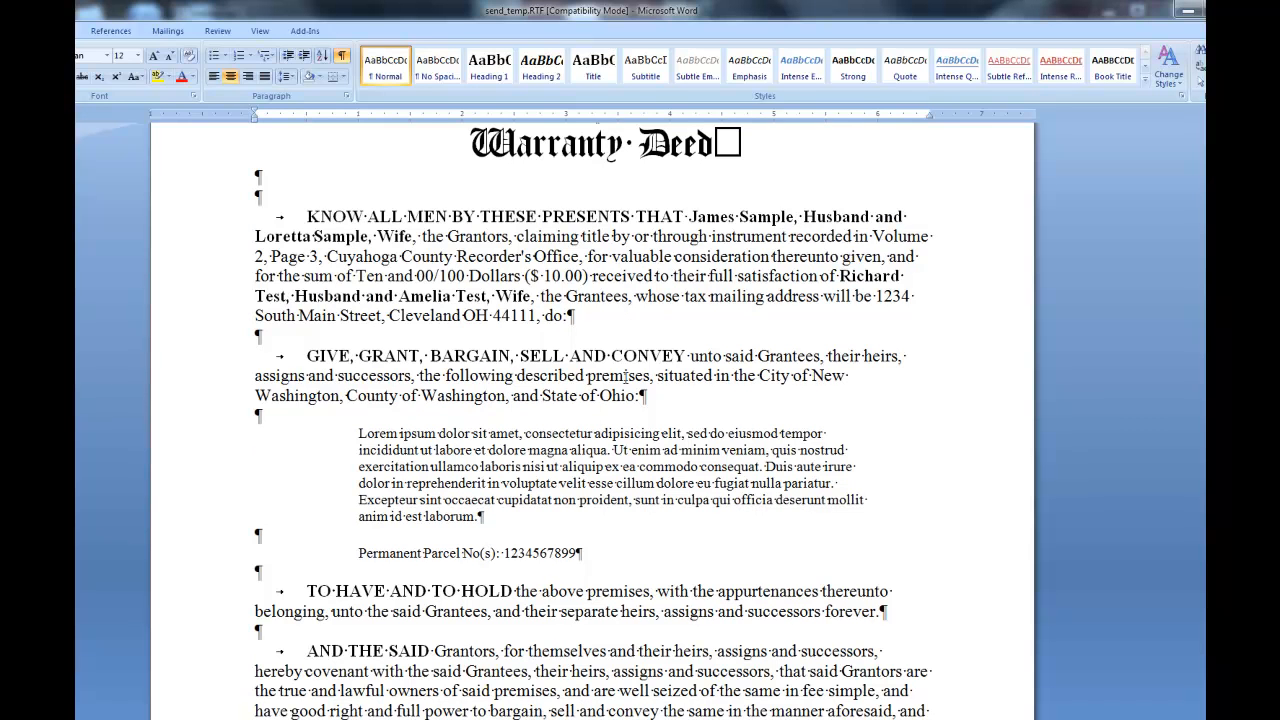
{"action": "scroll", "coordinate": [625, 377], "scroll_direction": "down", "scroll_amount": 1}
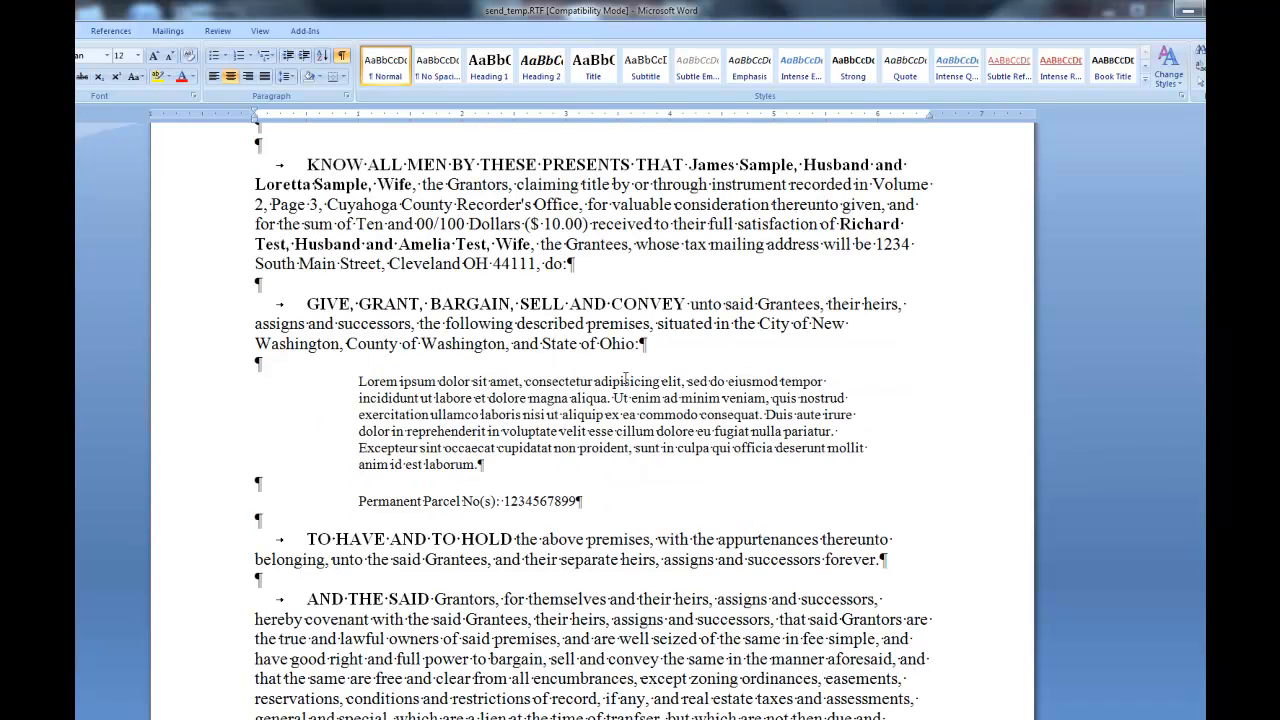
{"action": "scroll", "coordinate": [625, 377], "scroll_direction": "down", "scroll_amount": 1}
{"action": "scroll", "coordinate": [625, 377], "scroll_direction": "up", "scroll_amount": 1}
{"action": "scroll", "coordinate": [625, 377], "scroll_direction": "down", "scroll_amount": 1}
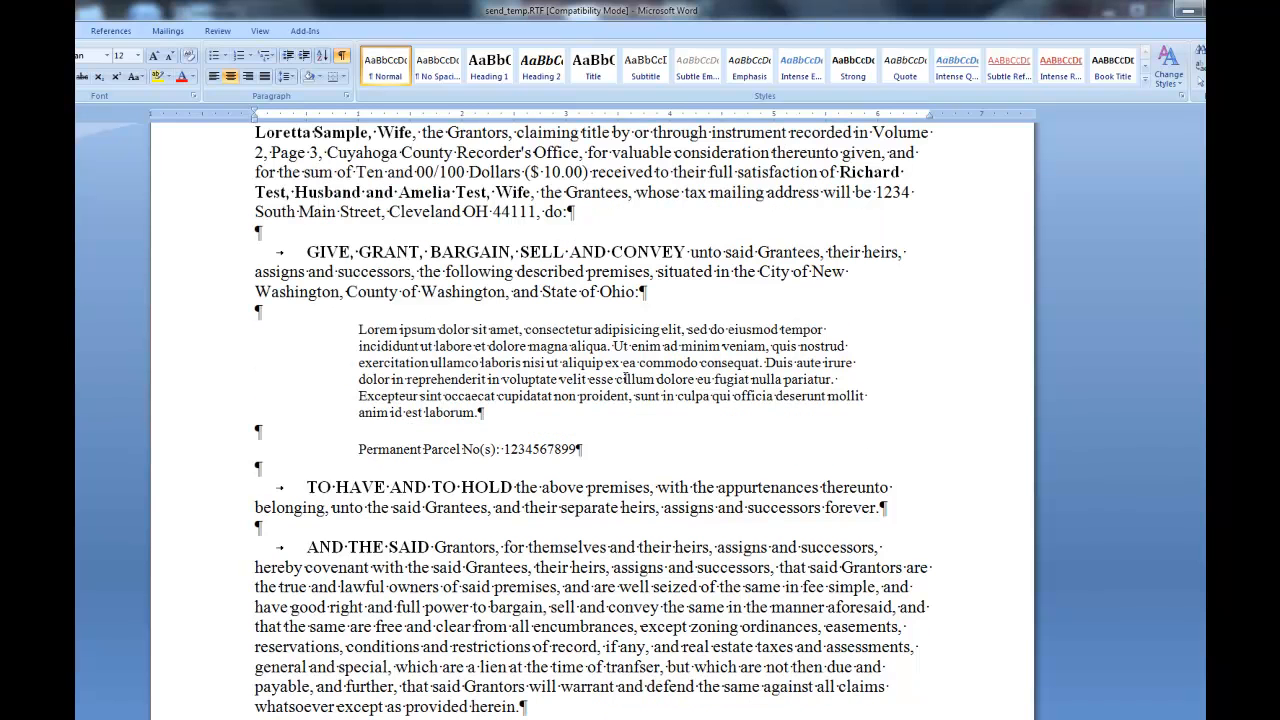
{"action": "scroll", "coordinate": [625, 377], "scroll_direction": "down", "scroll_amount": 1}
{"action": "scroll", "coordinate": [625, 377], "scroll_direction": "down", "scroll_amount": 6}
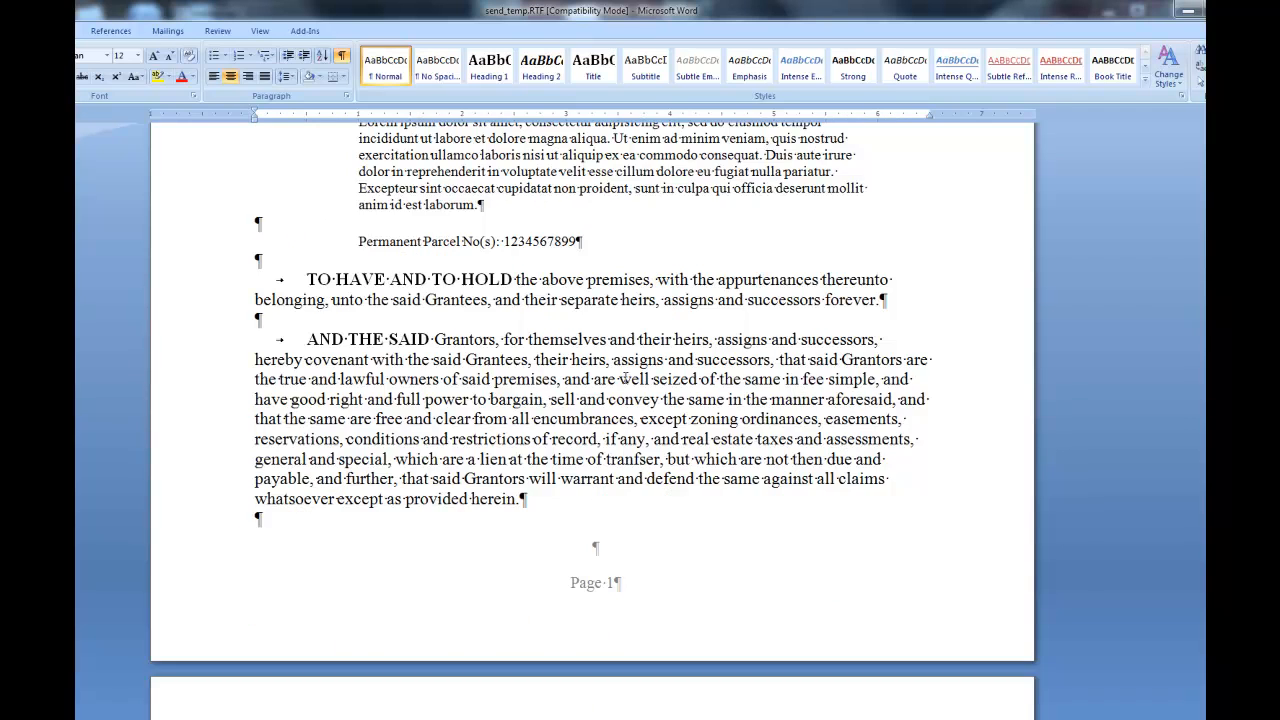
{"action": "scroll", "coordinate": [625, 377], "scroll_direction": "down", "scroll_amount": 5}
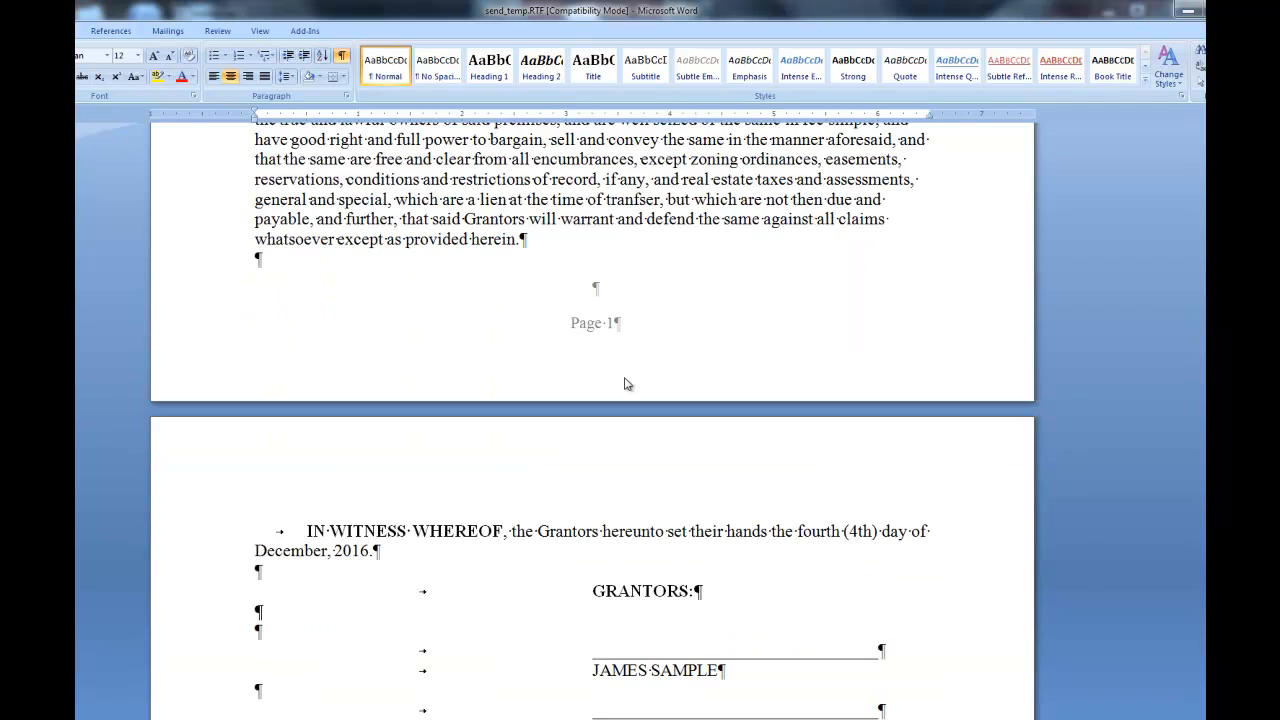
{"action": "scroll", "coordinate": [625, 377], "scroll_direction": "down", "scroll_amount": 5}
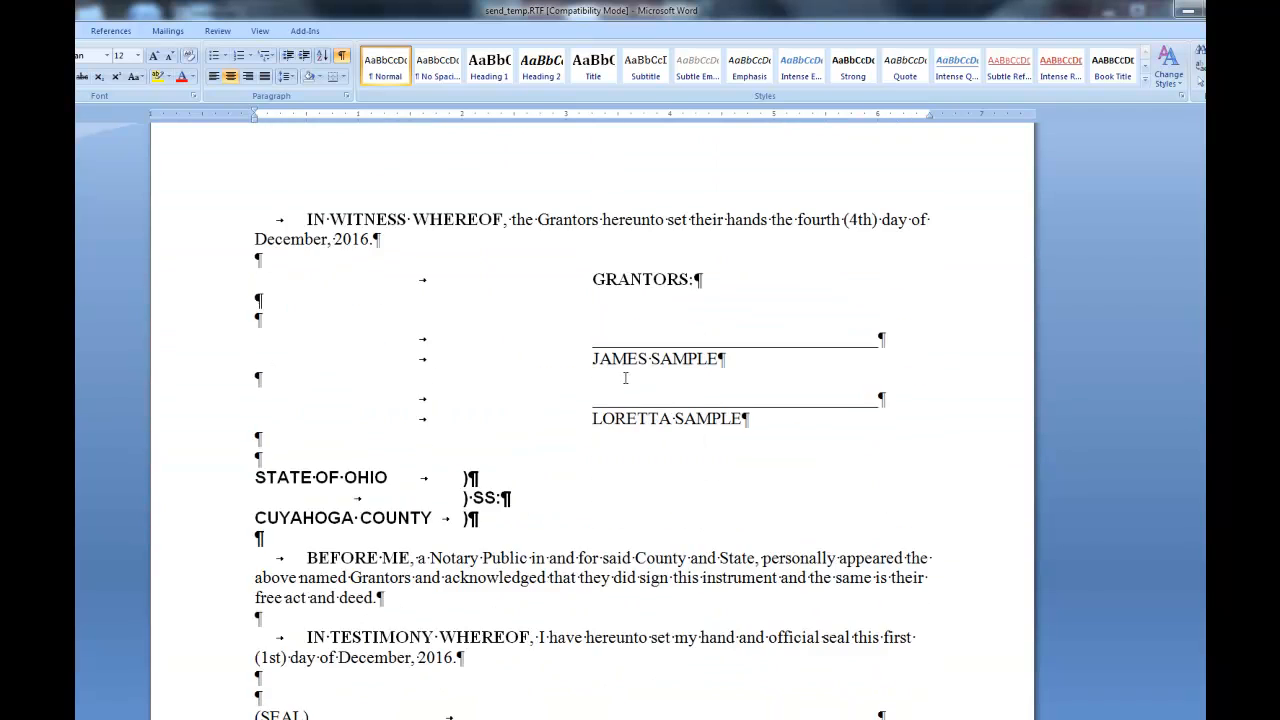
{"action": "scroll", "coordinate": [625, 377], "scroll_direction": "down", "scroll_amount": 3}
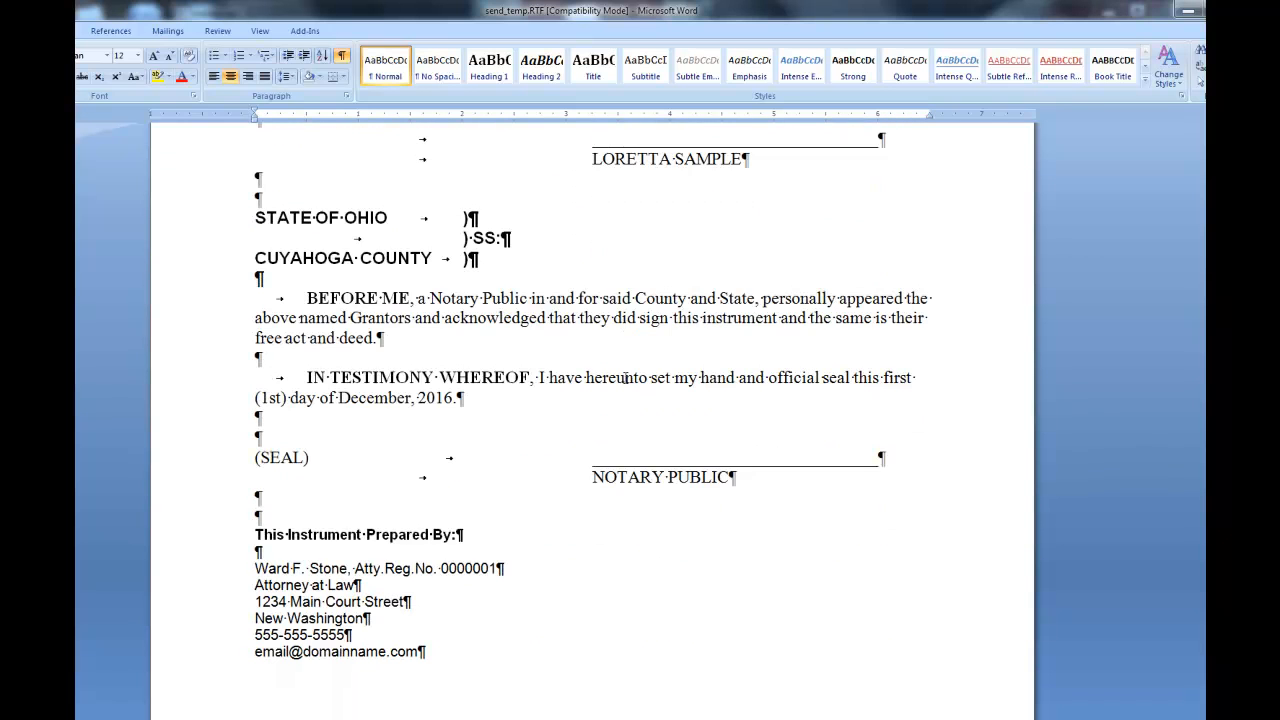
{"action": "scroll", "coordinate": [625, 377], "scroll_direction": "up", "scroll_amount": 2}
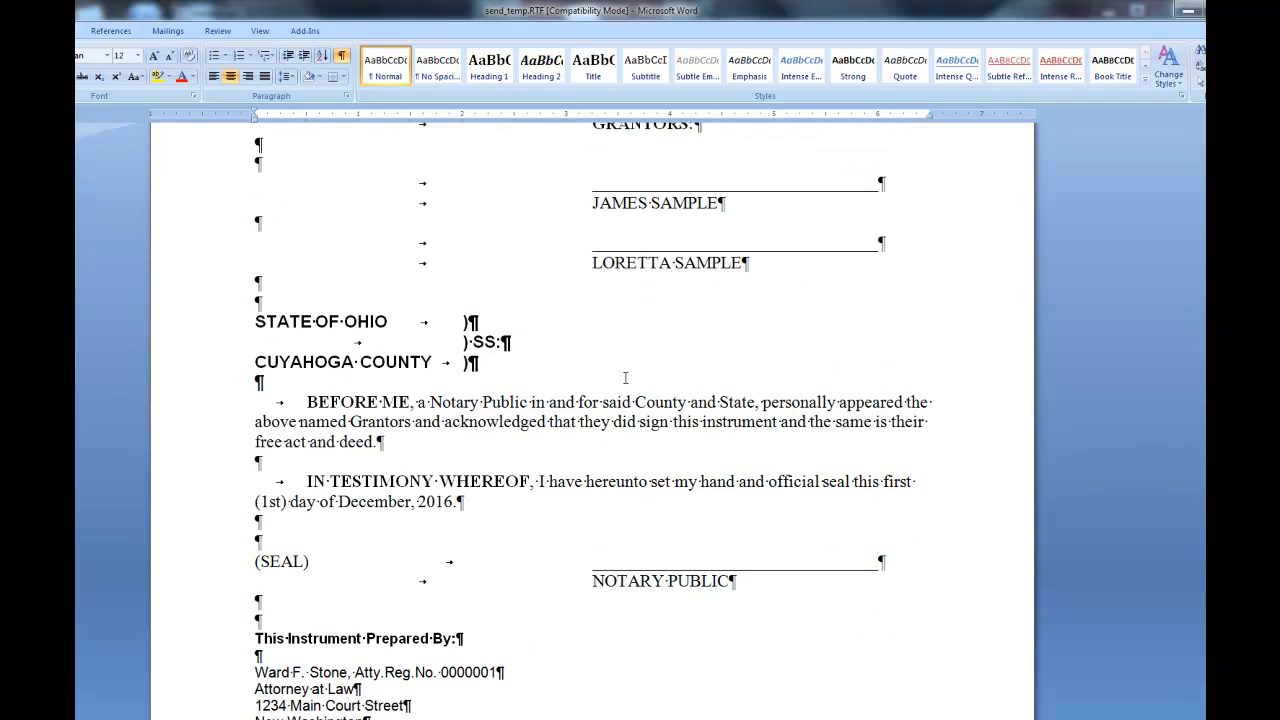
{"action": "scroll", "coordinate": [625, 377], "scroll_direction": "down", "scroll_amount": 1}
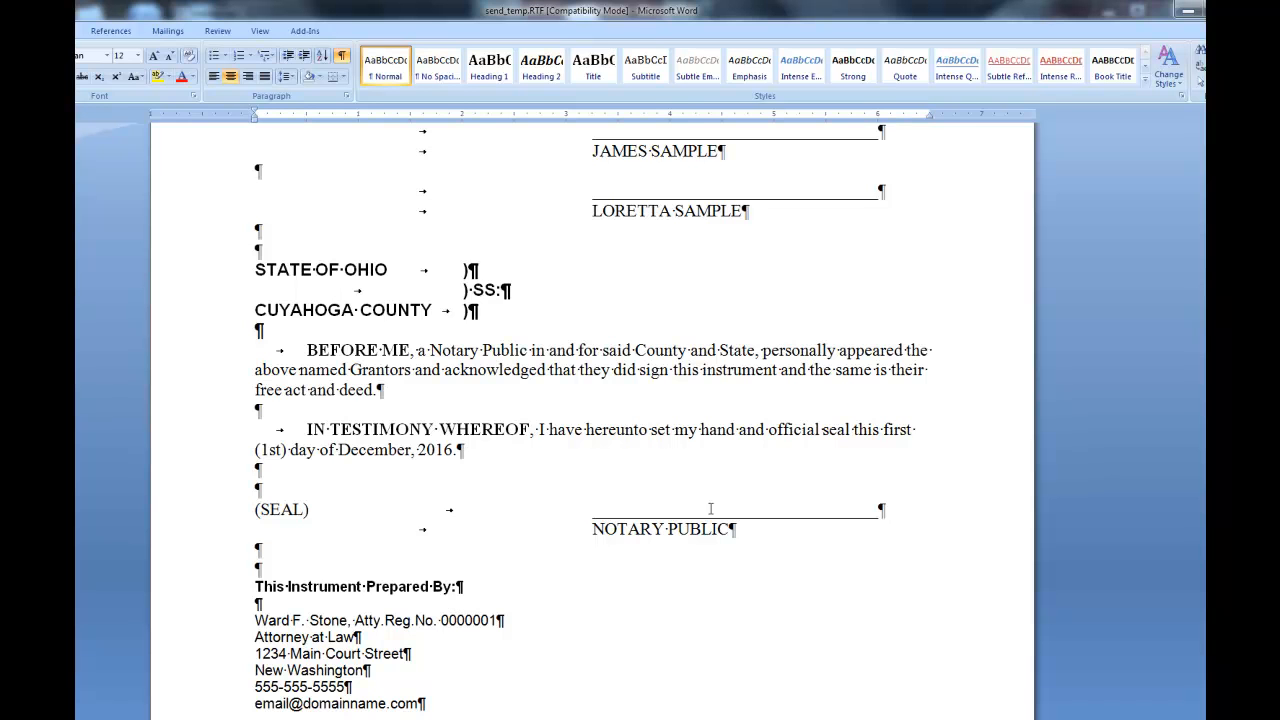
Scroll back up to the top of the Warranty Deed
{"action": "scroll", "coordinate": [710, 509], "scroll_direction": "up", "scroll_amount": 4}
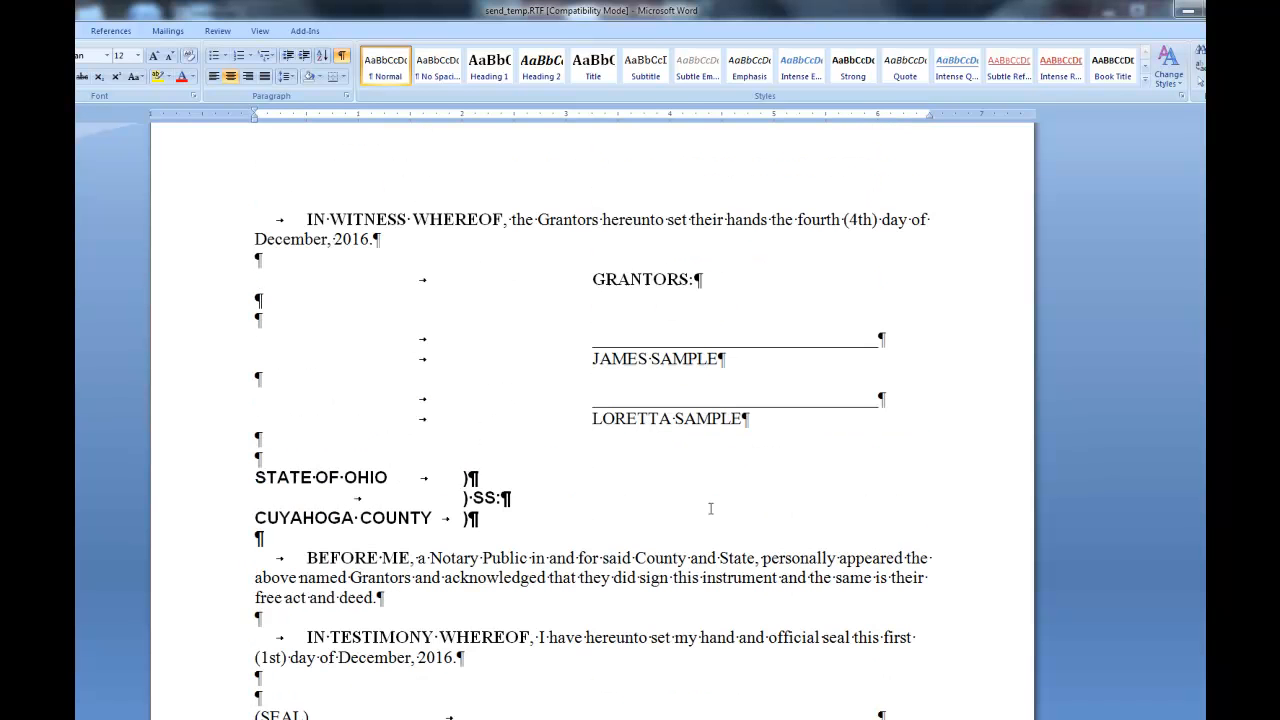
{"action": "scroll", "coordinate": [710, 509], "scroll_direction": "up", "scroll_amount": 5}
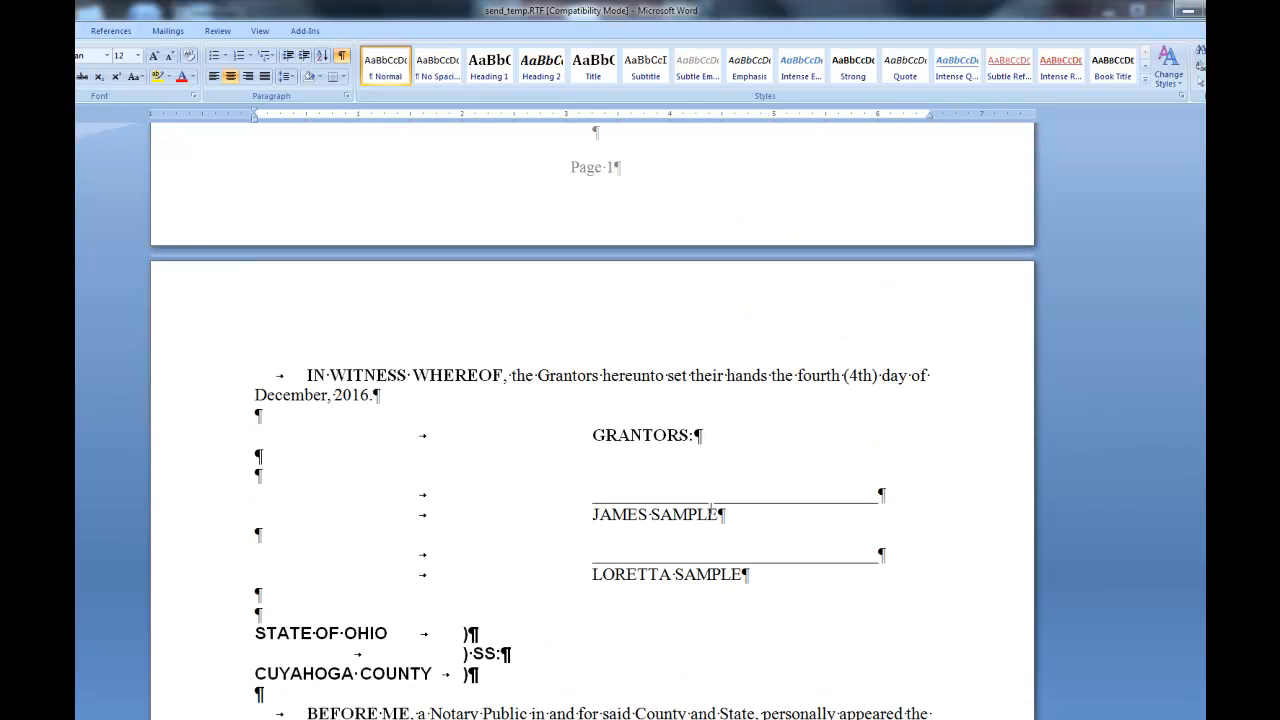
{"action": "scroll", "coordinate": [710, 509], "scroll_direction": "up", "scroll_amount": 9}
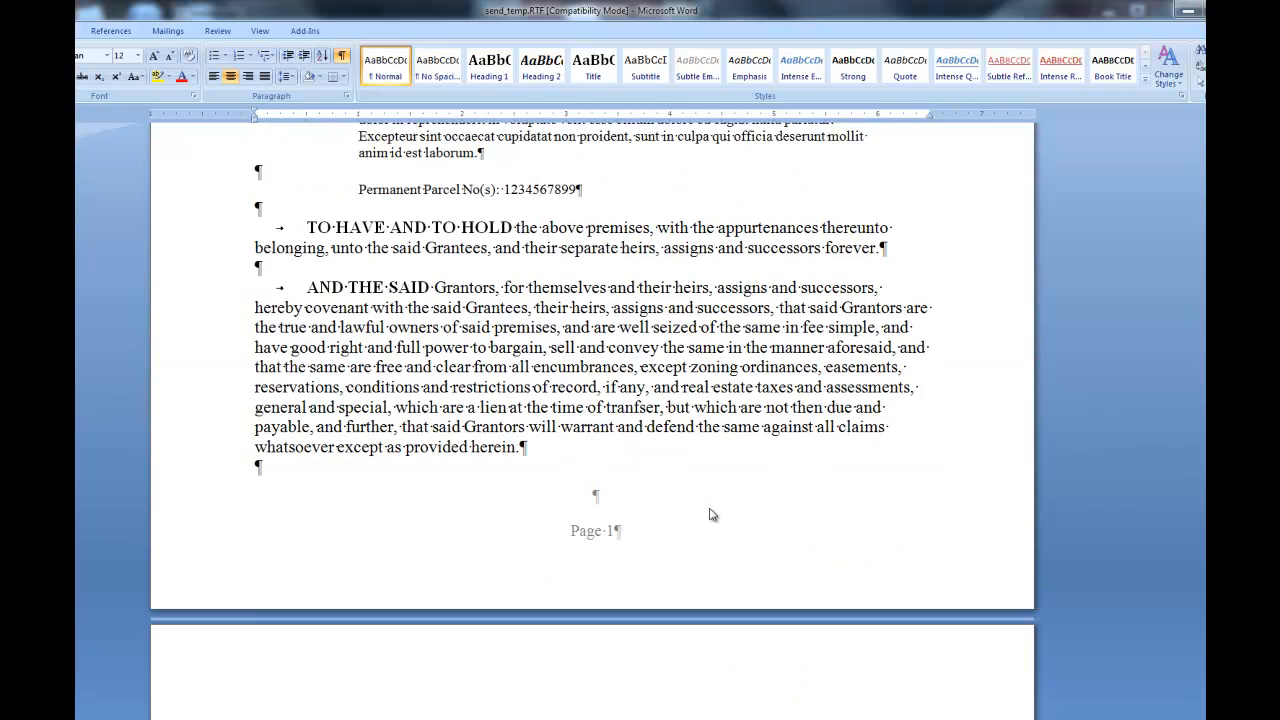
{"action": "scroll", "coordinate": [710, 509], "scroll_direction": "up", "scroll_amount": 2}
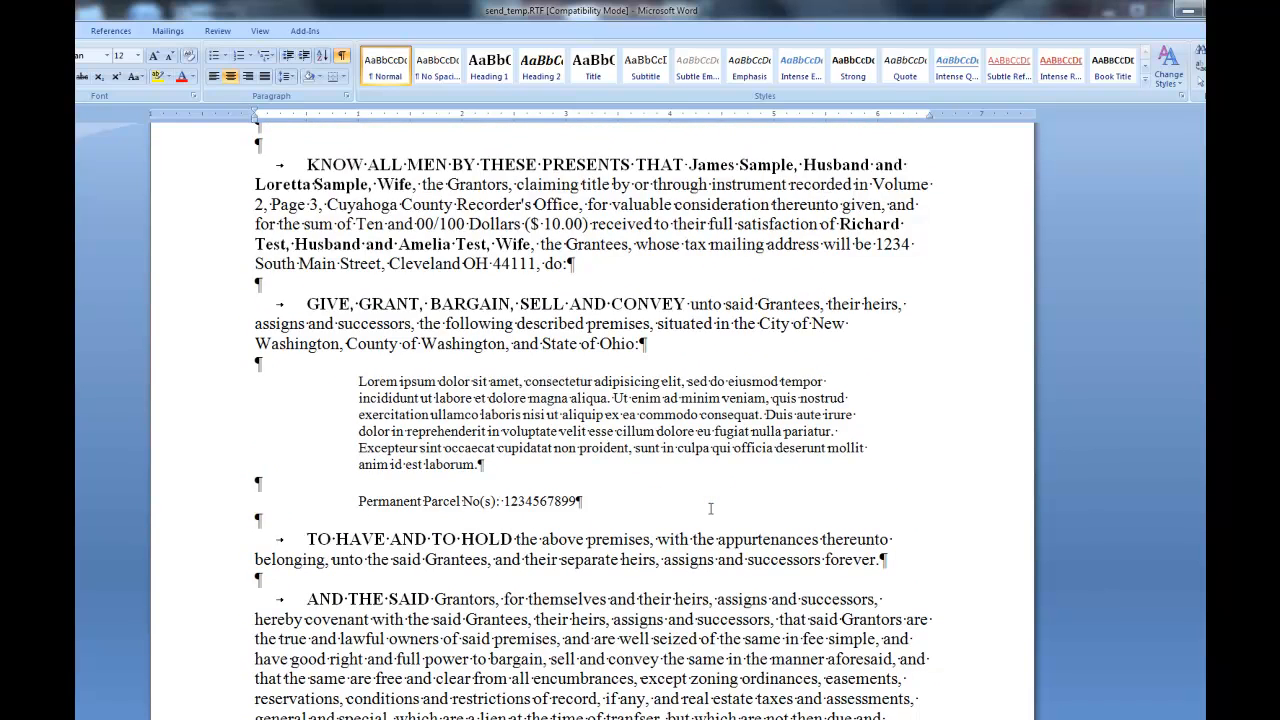
{"action": "scroll", "coordinate": [710, 509], "scroll_direction": "up", "scroll_amount": 1}
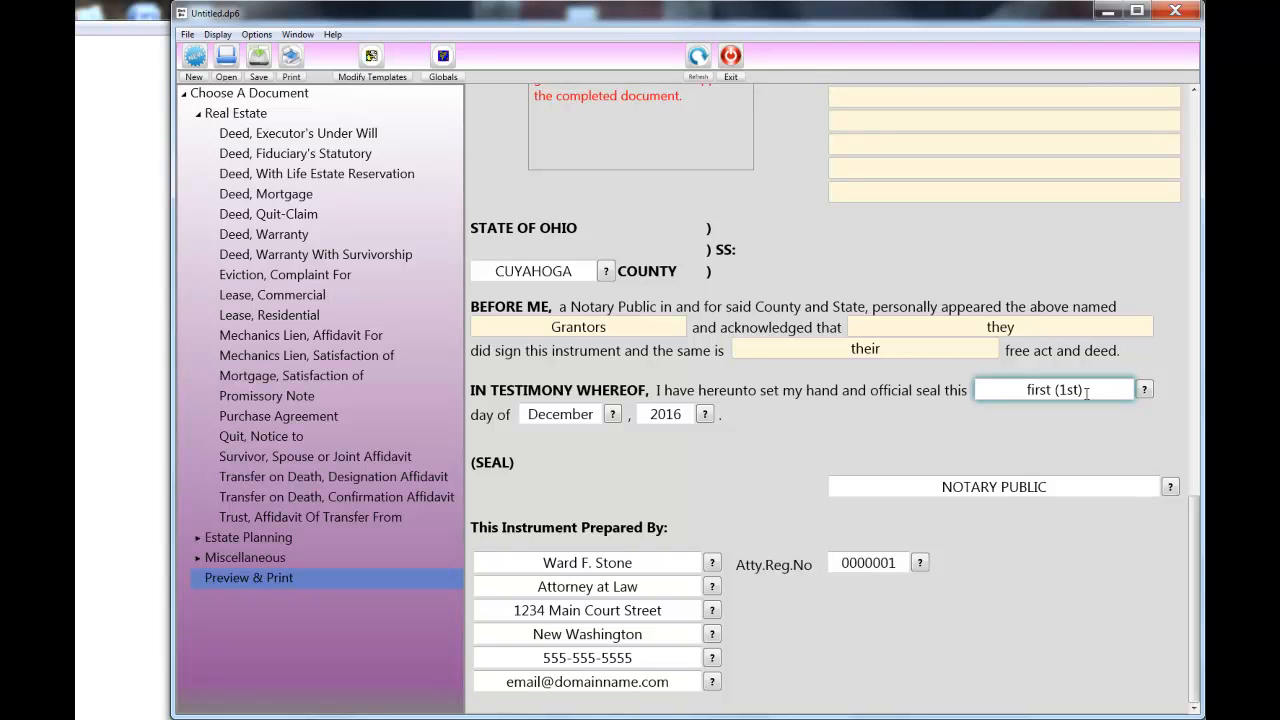
Delete the 'first (1st)' notary day entry so its grey ghost prompt shows
{"action": "left_click_drag", "start_coordinate": [1087, 393], "coordinate": [1024, 395]}
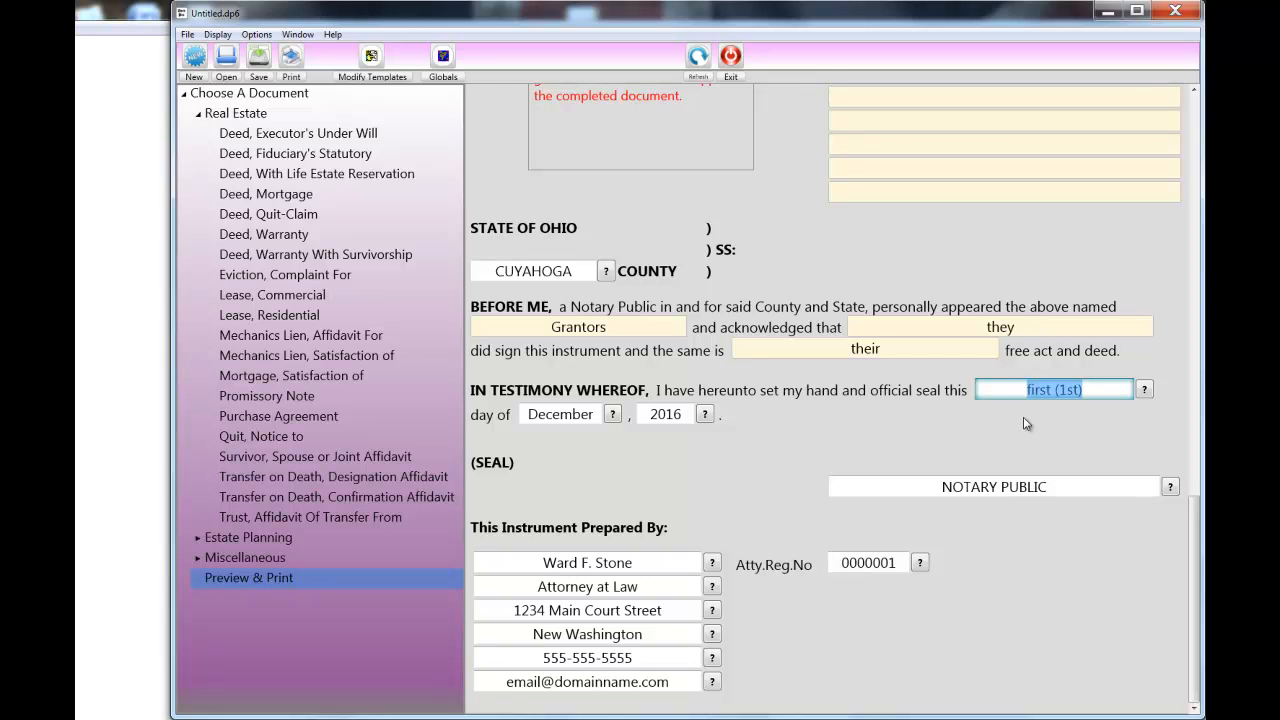
{"action": "key", "text": "BackSpace"}
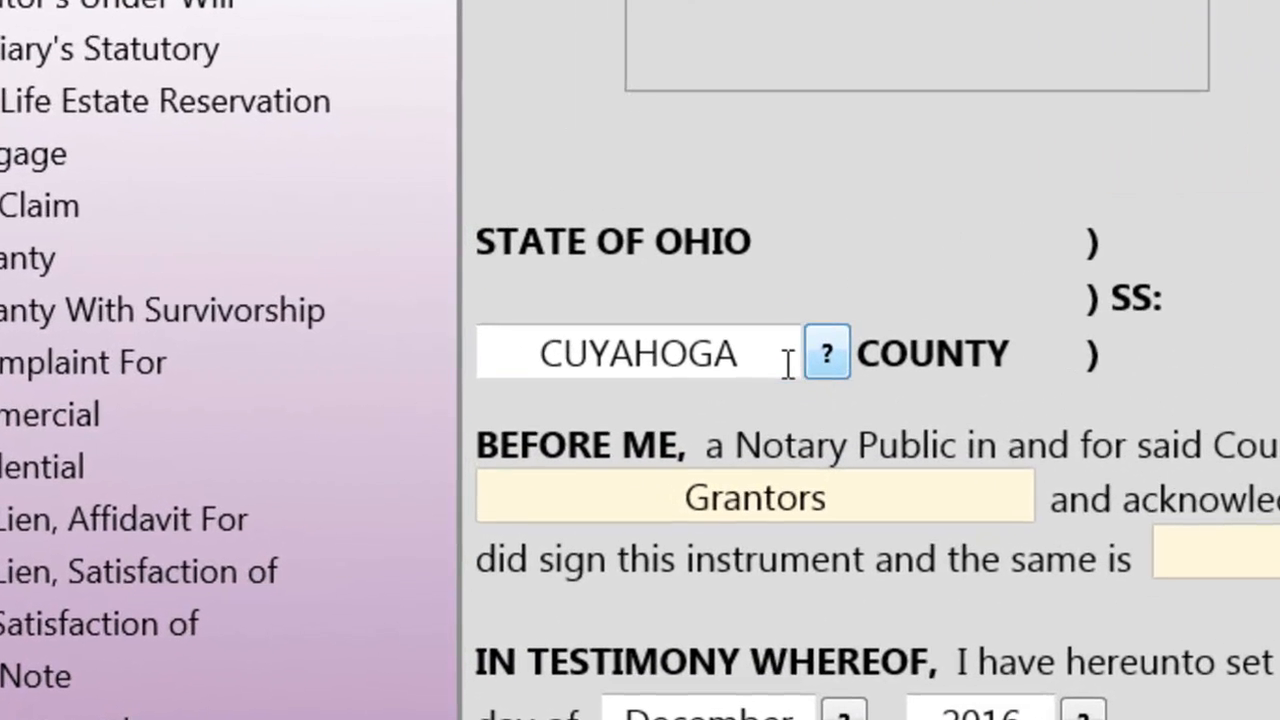
{"action": "left_click", "coordinate": [584, 271]}
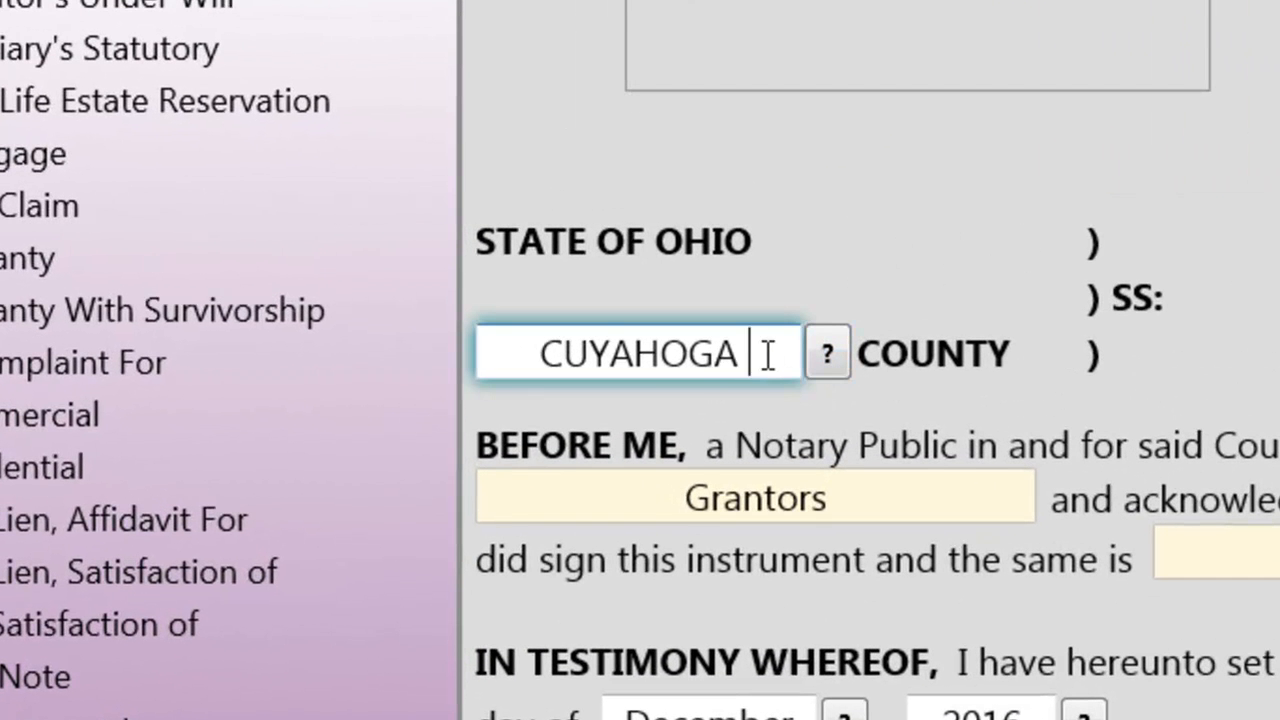
{"action": "type", "text": "Cuyahoga"}
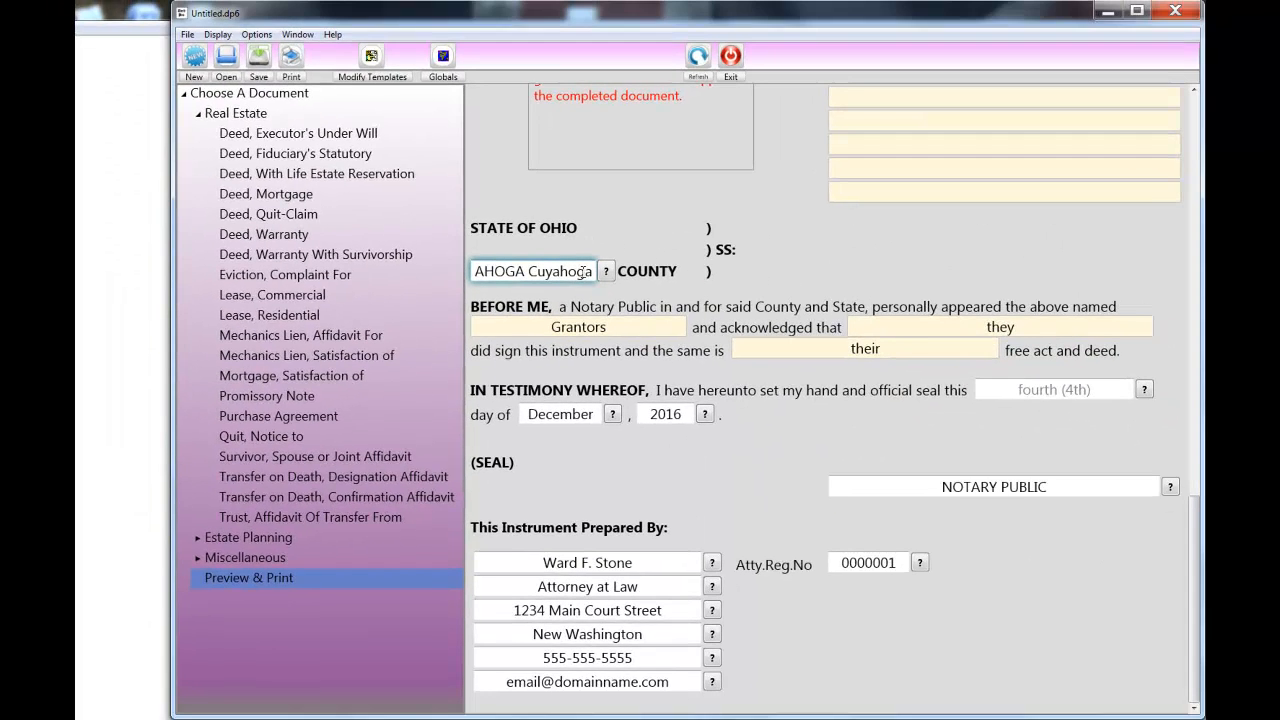
{"action": "key", "text": "Left"}
{"action": "key", "text": "Left"}
{"action": "key", "text": "Left"}
{"action": "key", "text": "Left"}
{"action": "key", "text": "Left"}
{"action": "key", "text": "Left"}
{"action": "key", "text": "Left"}
{"action": "key", "text": "Left"}
{"action": "key", "text": "Left"}
{"action": "key", "text": "Left"}
{"action": "key", "text": "Left"}
{"action": "key", "text": "Left"}
{"action": "key", "text": "Left"}
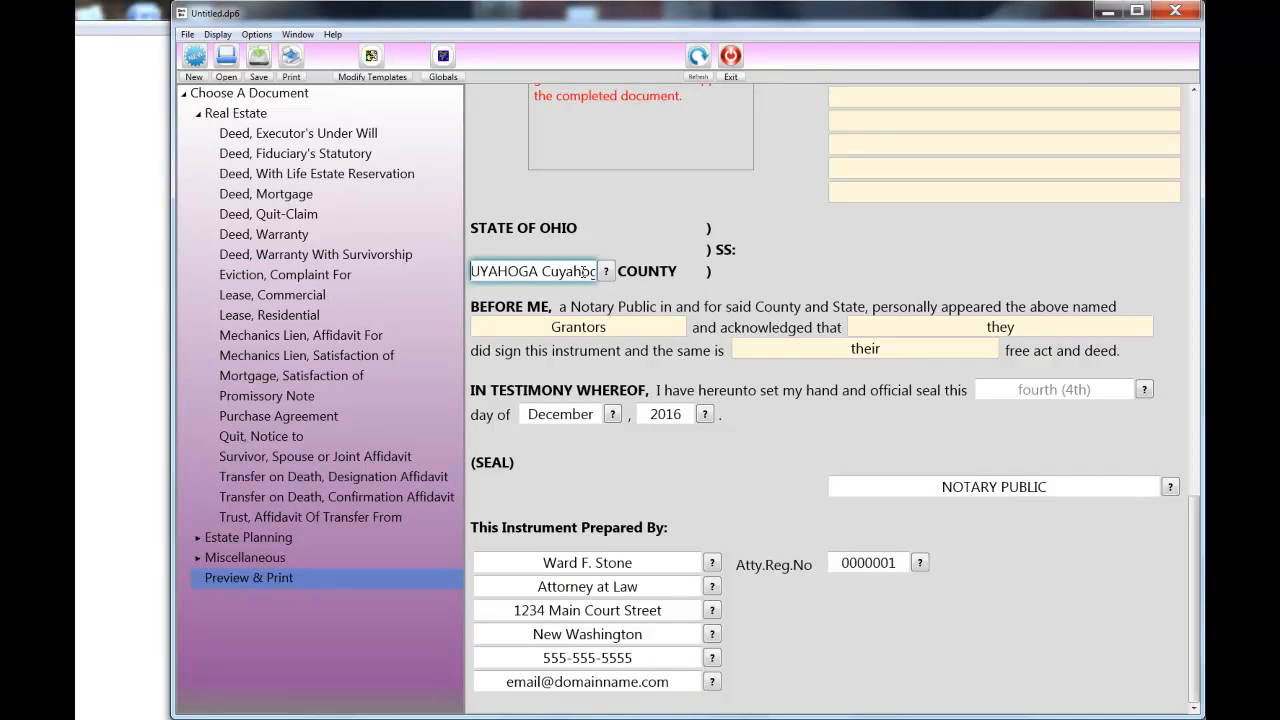
{"action": "key", "text": "Right"}
{"action": "key", "text": "Right"}
{"action": "key", "text": "Right"}
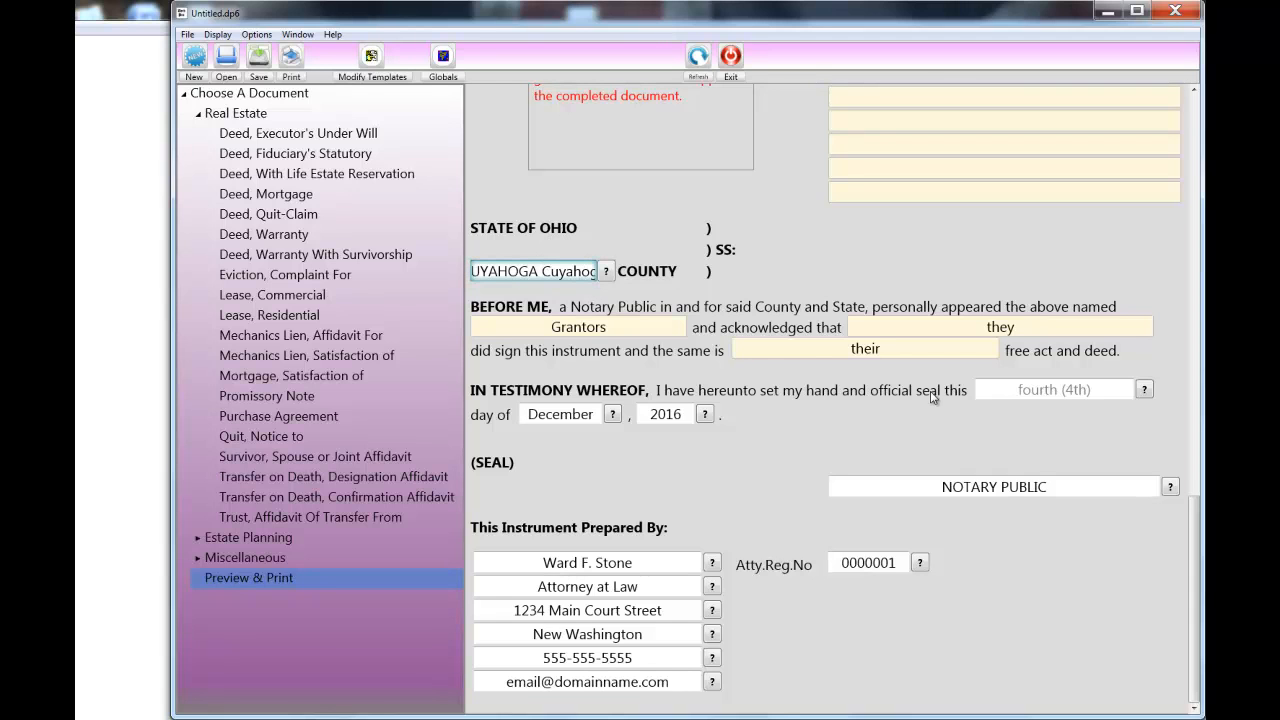
{"action": "left_click", "coordinate": [1088, 392]}
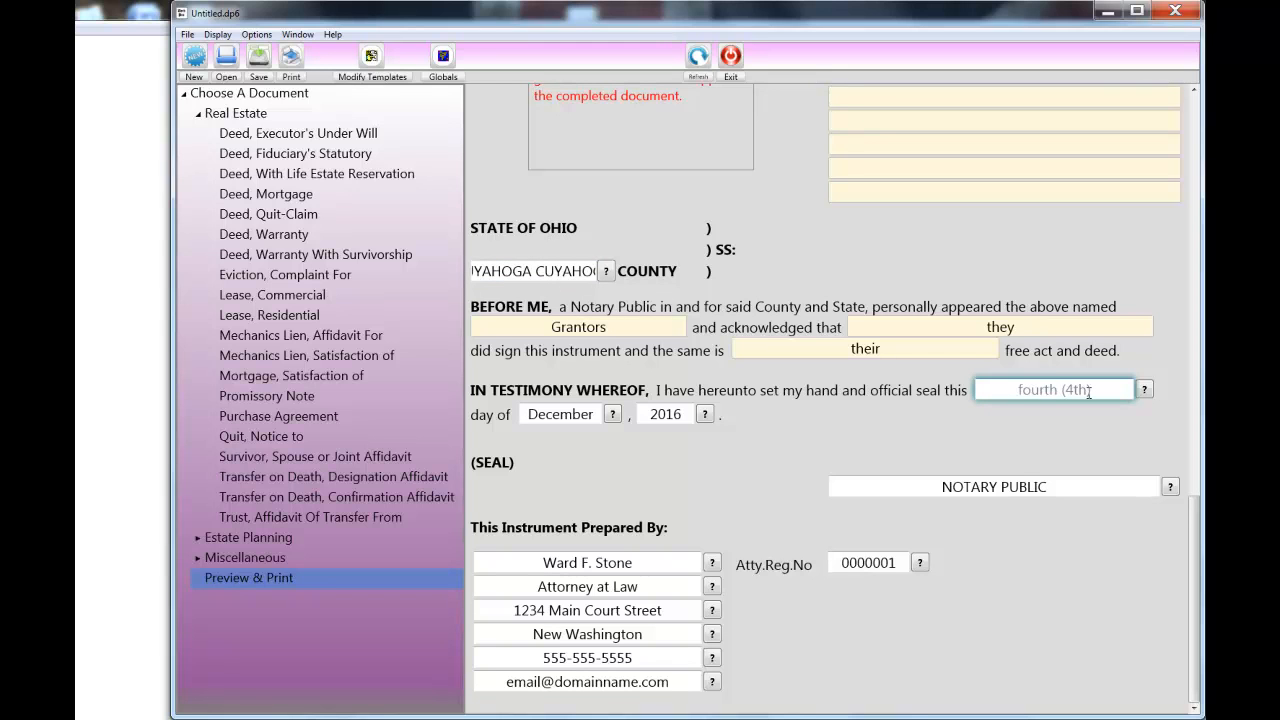
{"action": "left_click_drag", "start_coordinate": [573, 272], "coordinate": [618, 272]}
{"action": "left_click", "coordinate": [578, 272]}
{"action": "left_click_drag", "start_coordinate": [533, 274], "coordinate": [418, 270]}
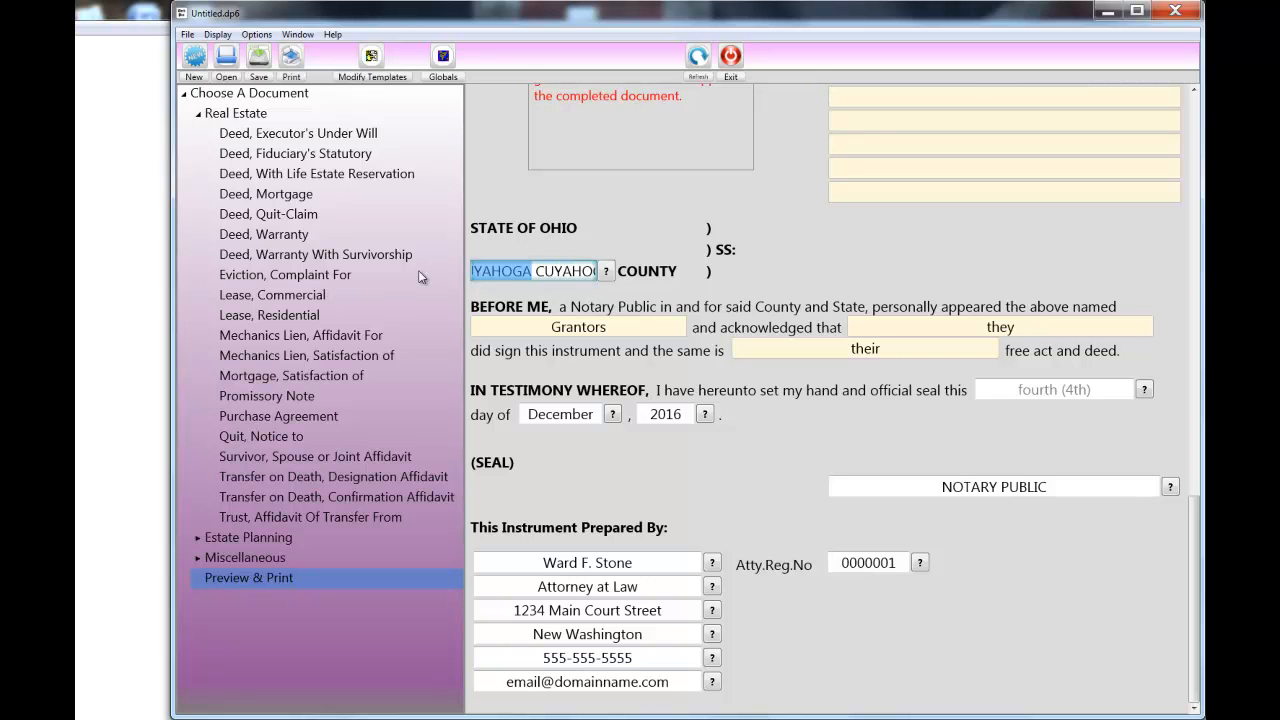
{"action": "key", "text": "BackSpace"}
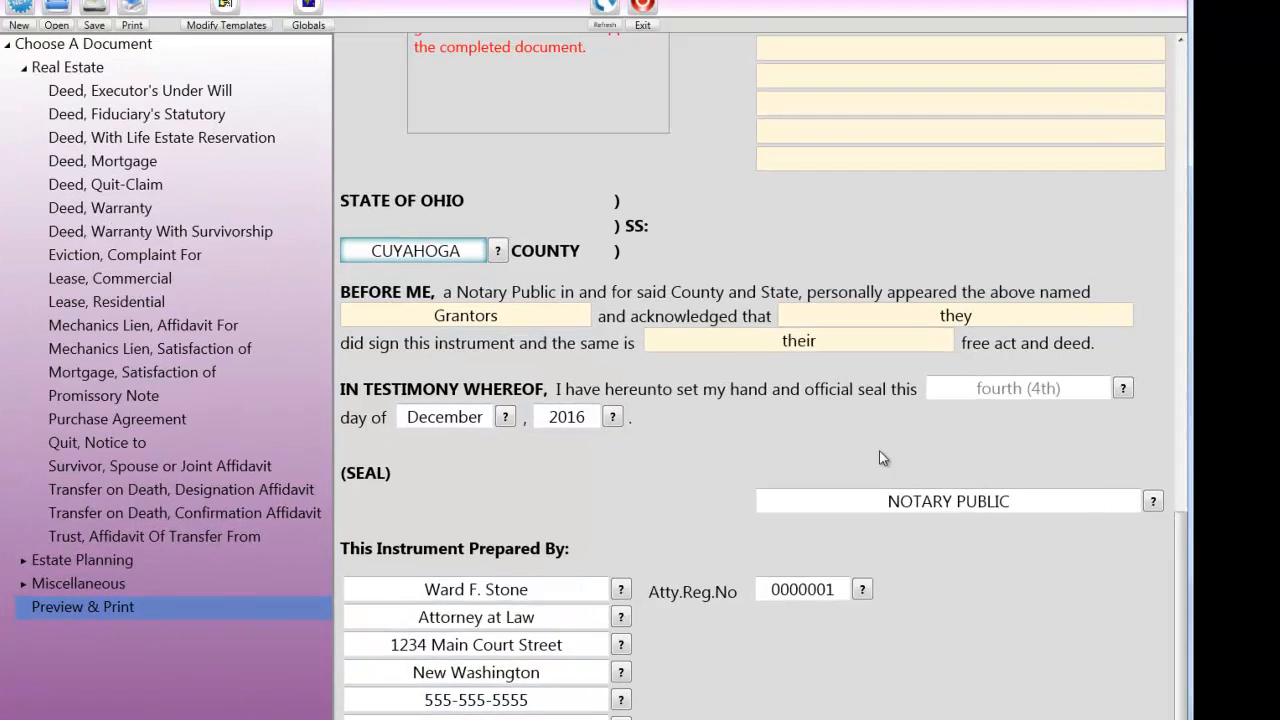
{"action": "left_click", "coordinate": [1062, 389]}
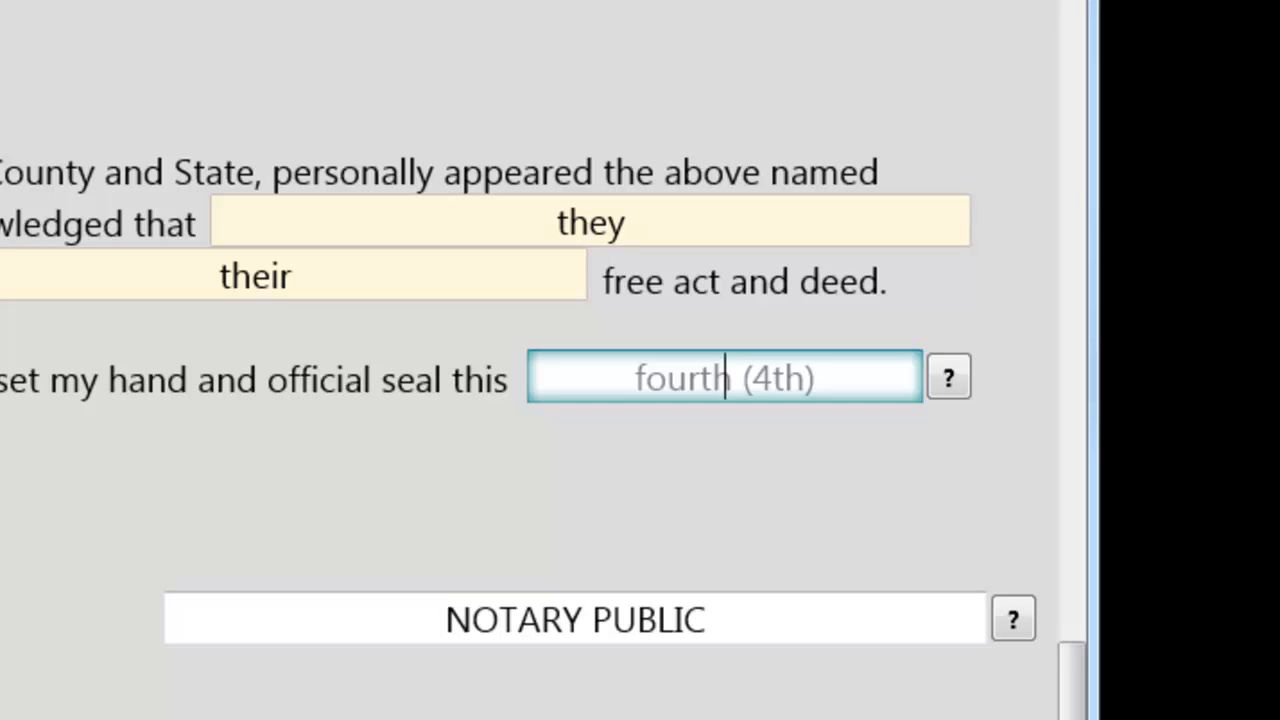
Fill the notary day field's underline blank with 'fourth'
{"action": "key", "text": "space"}
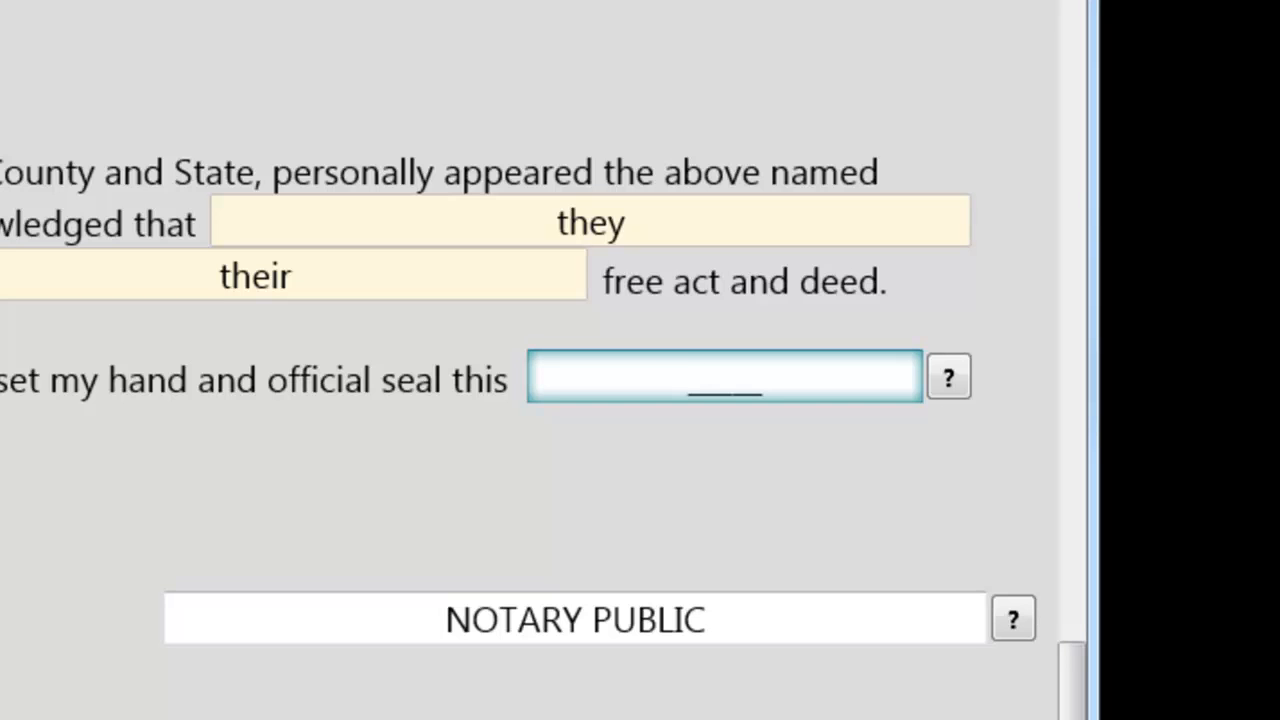
{"action": "key", "text": "space"}
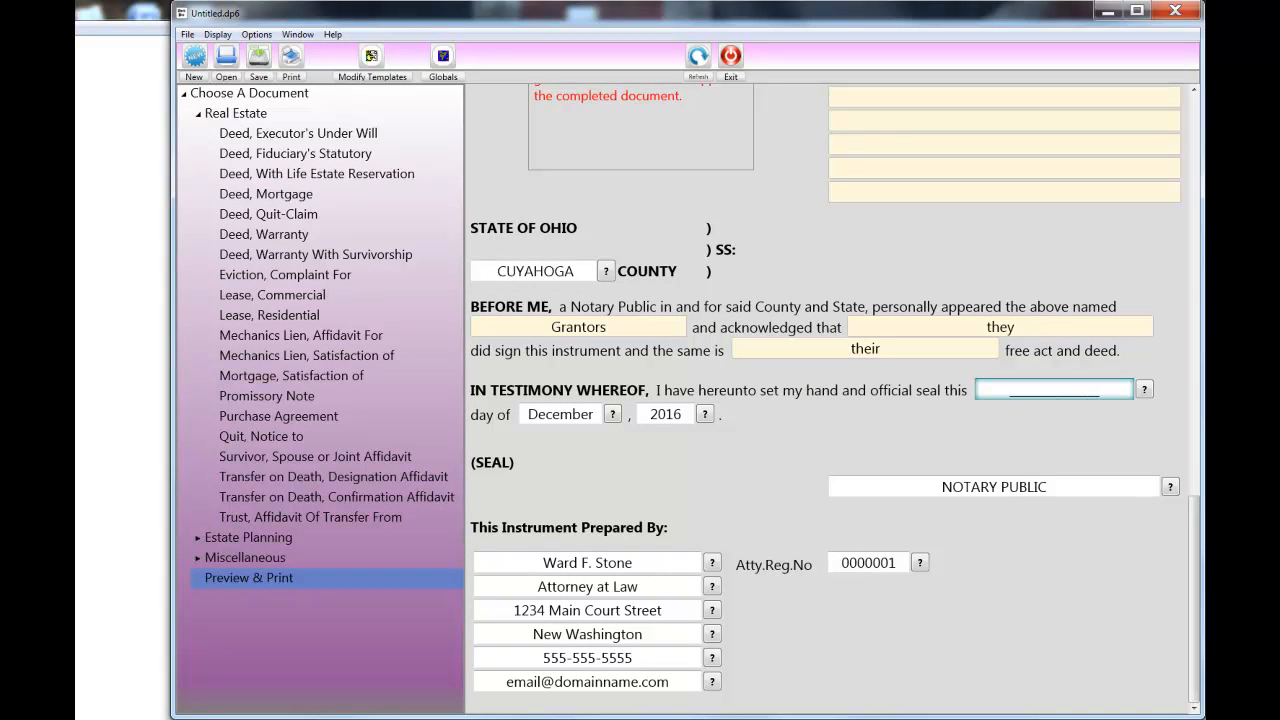
{"action": "left_click_drag", "start_coordinate": [1118, 398], "coordinate": [976, 398]}
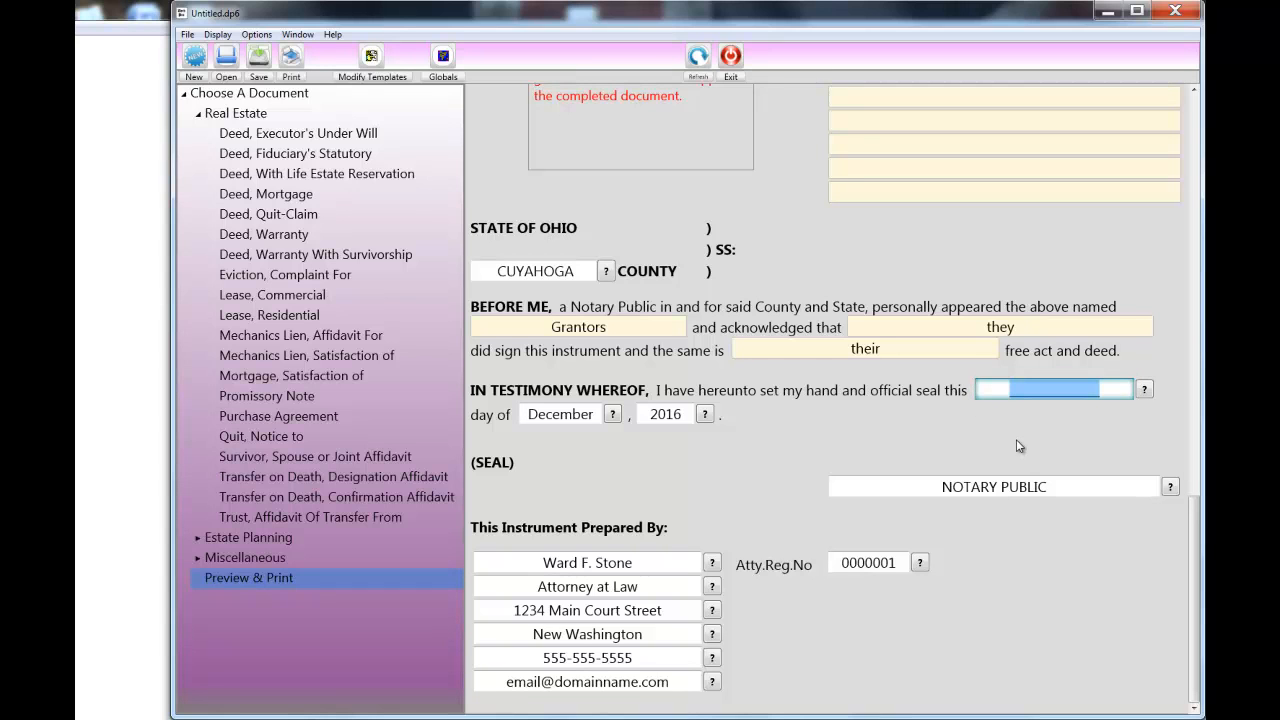
{"action": "type", "text": "fourth"}
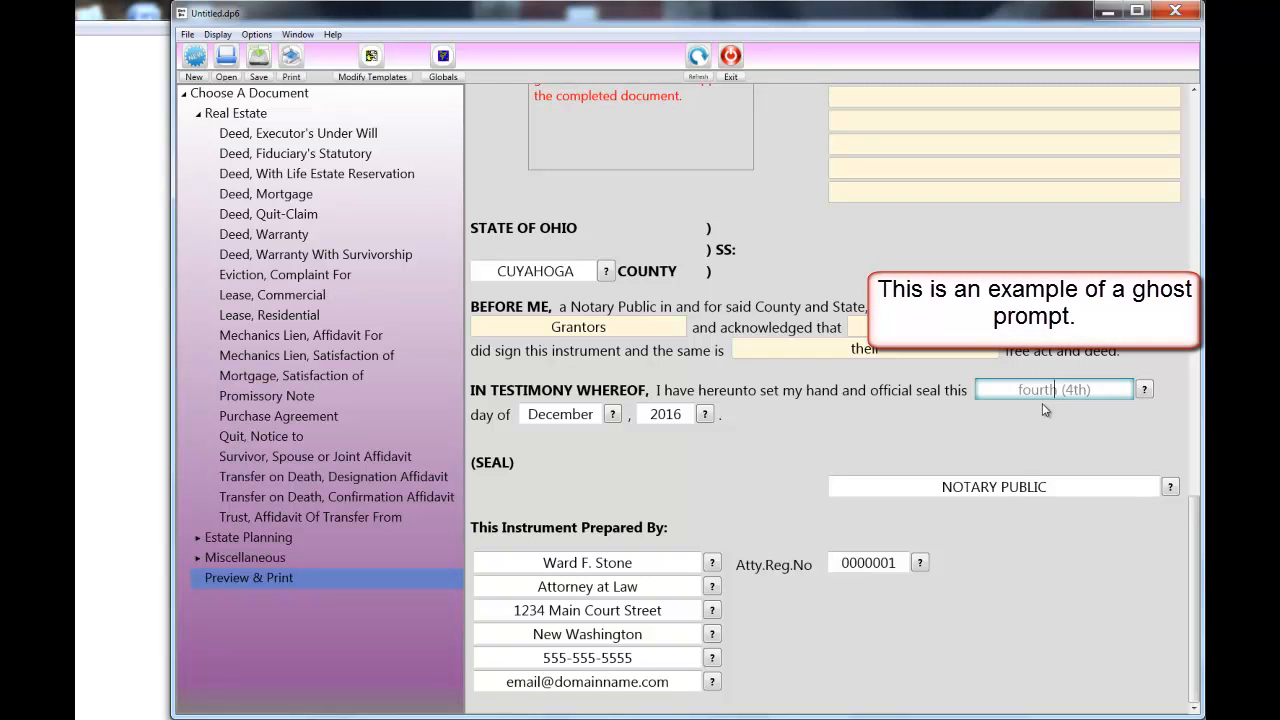
Clear the notary month December and year 2016 so their ghost prompts show
{"action": "left_click", "coordinate": [595, 414]}
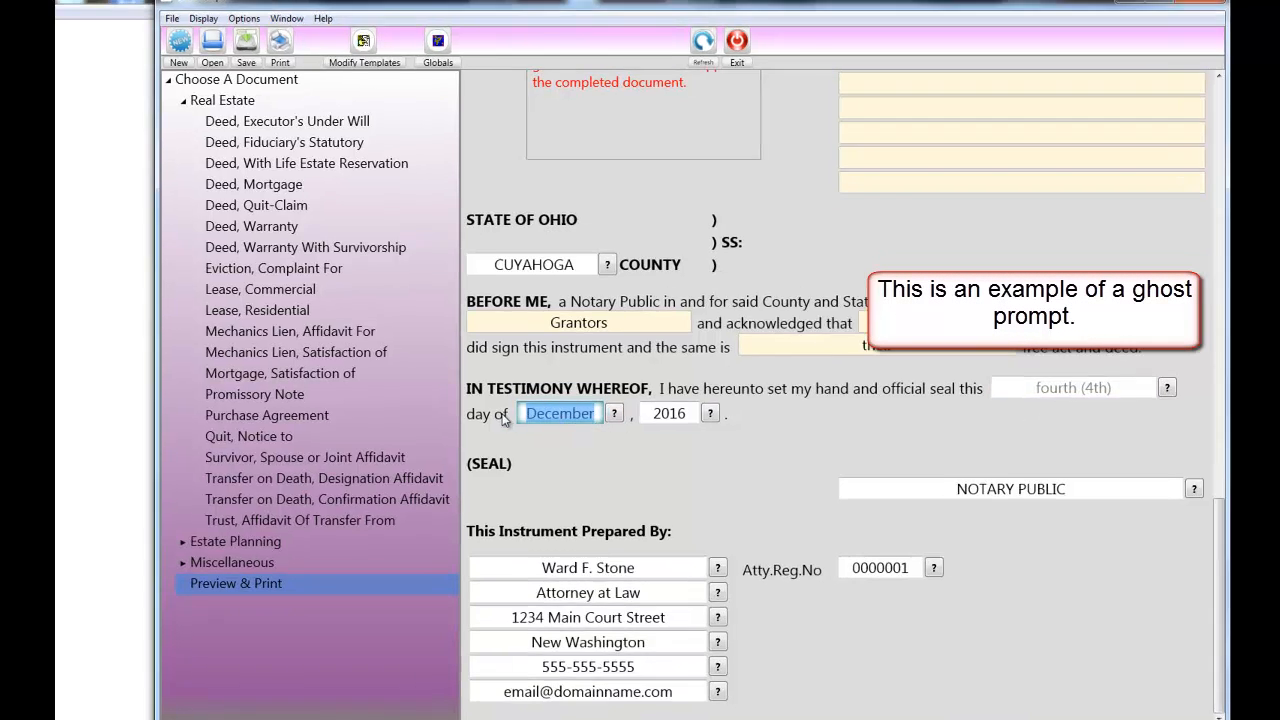
{"action": "key", "text": "BackSpace"}
{"action": "left_click", "coordinate": [690, 414]}
{"action": "left_click_drag", "start_coordinate": [690, 414], "coordinate": [657, 414]}
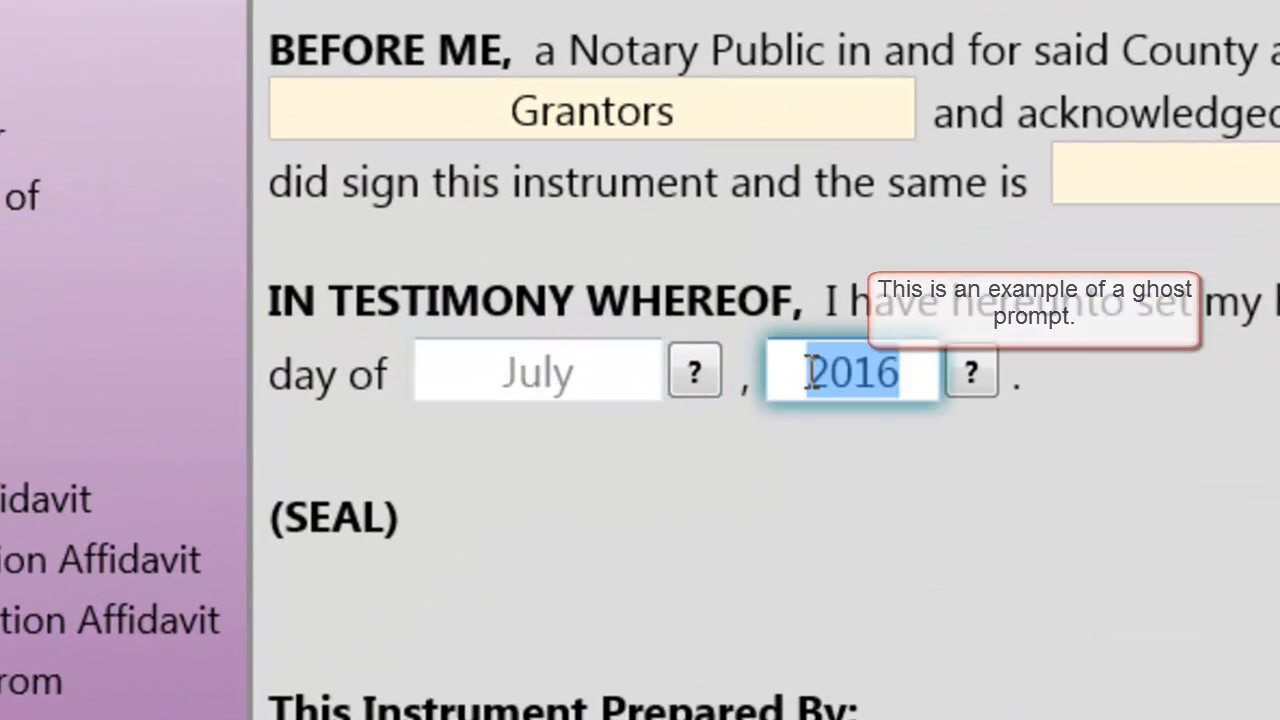
{"action": "key", "text": "BackSpace"}
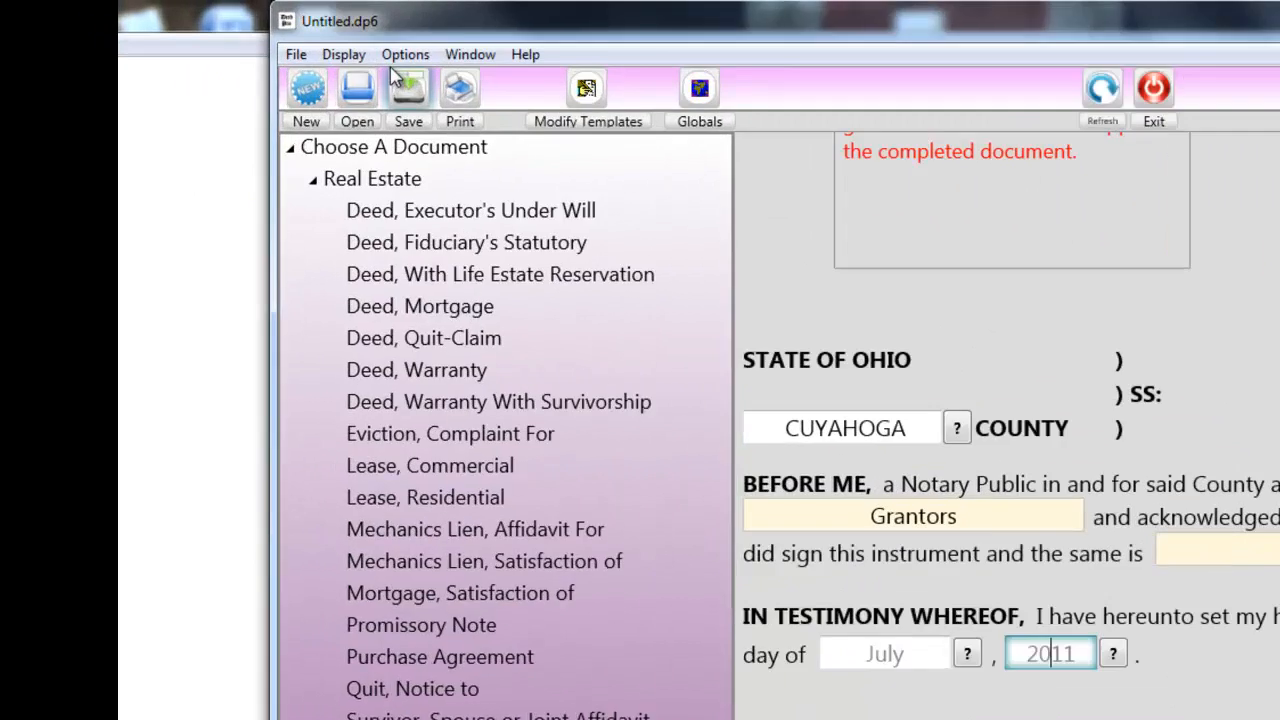
{"action": "left_click", "coordinate": [256, 34]}
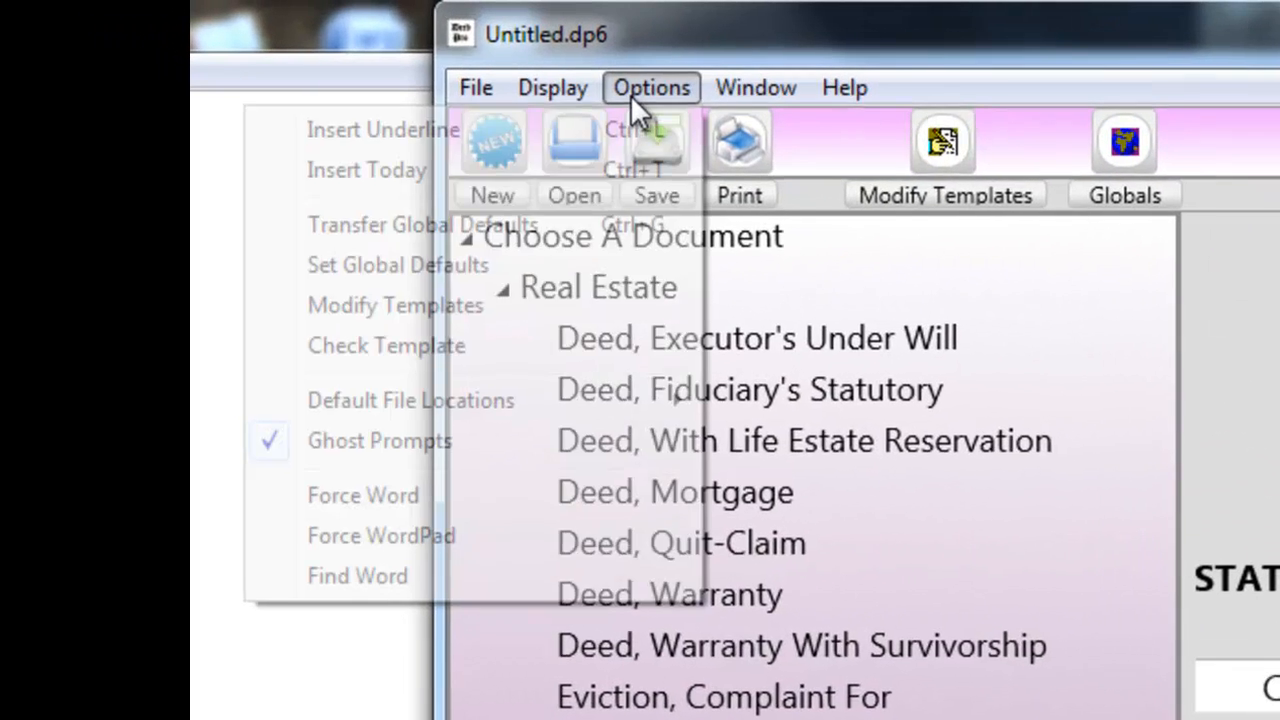
{"action": "left_click", "coordinate": [471, 438]}
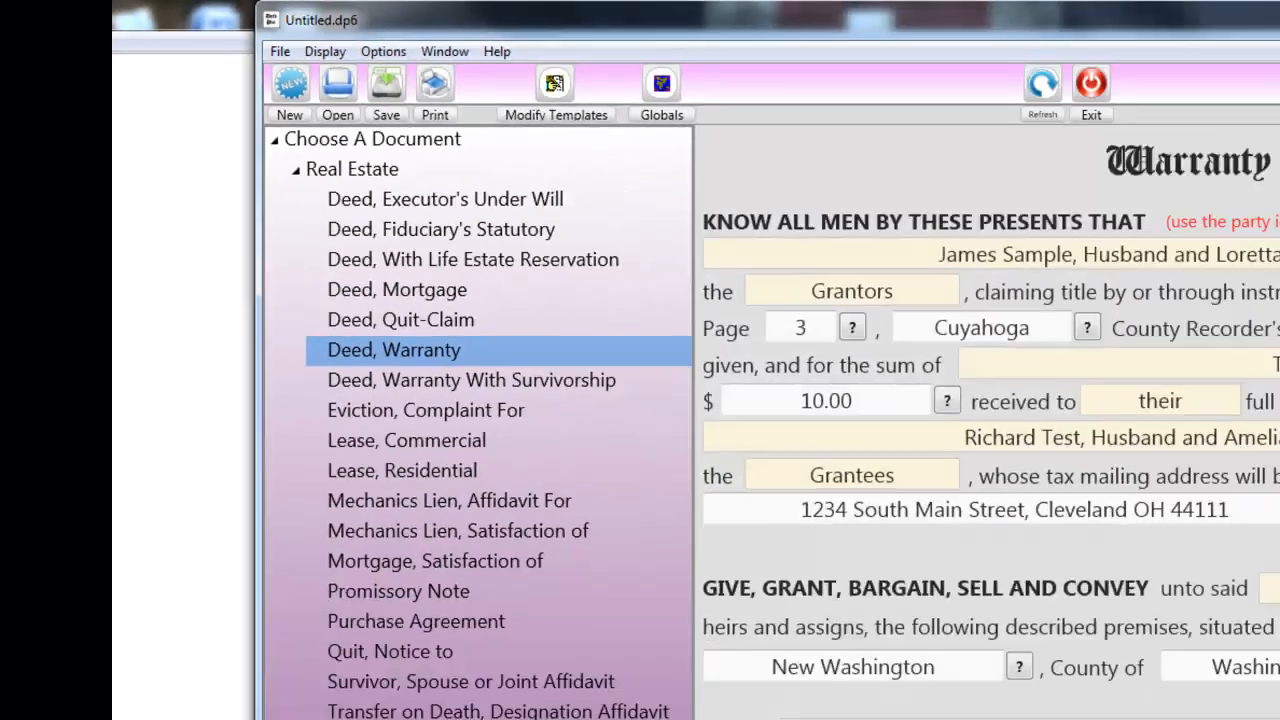
{"action": "scroll", "coordinate": [882, 392], "scroll_direction": "down", "scroll_amount": 15}
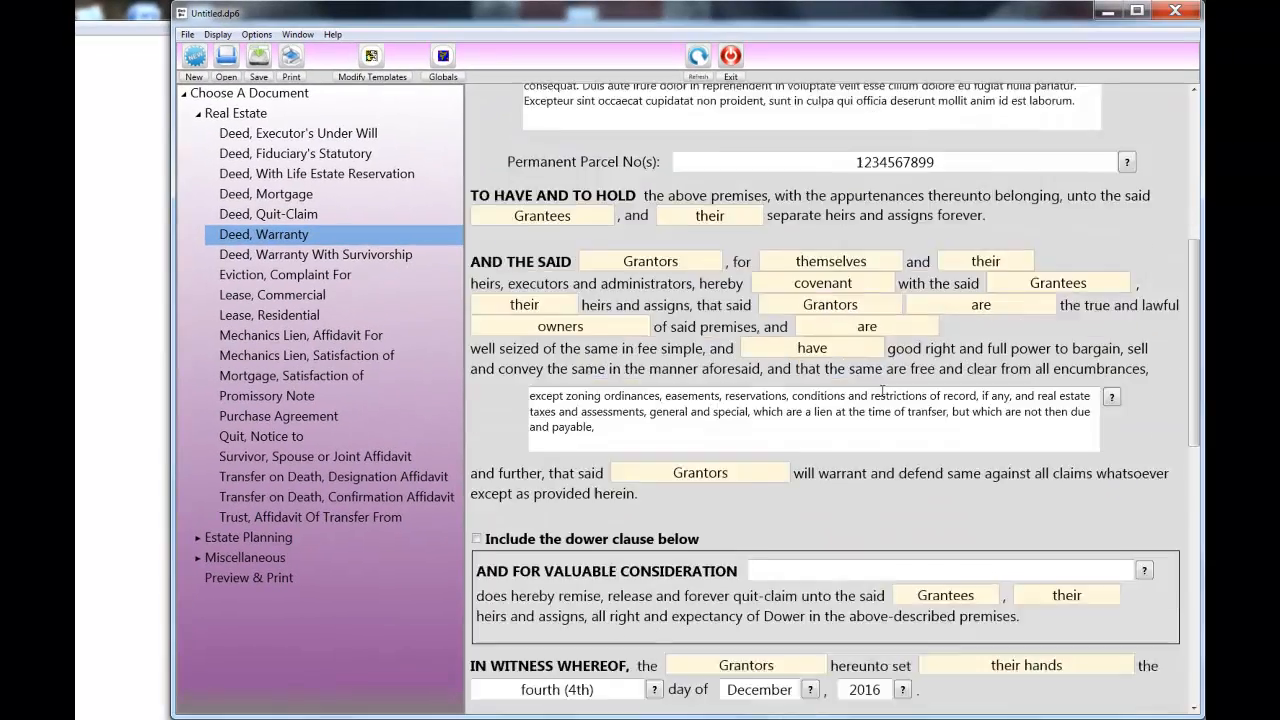
{"action": "scroll", "coordinate": [882, 392], "scroll_direction": "down", "scroll_amount": 2}
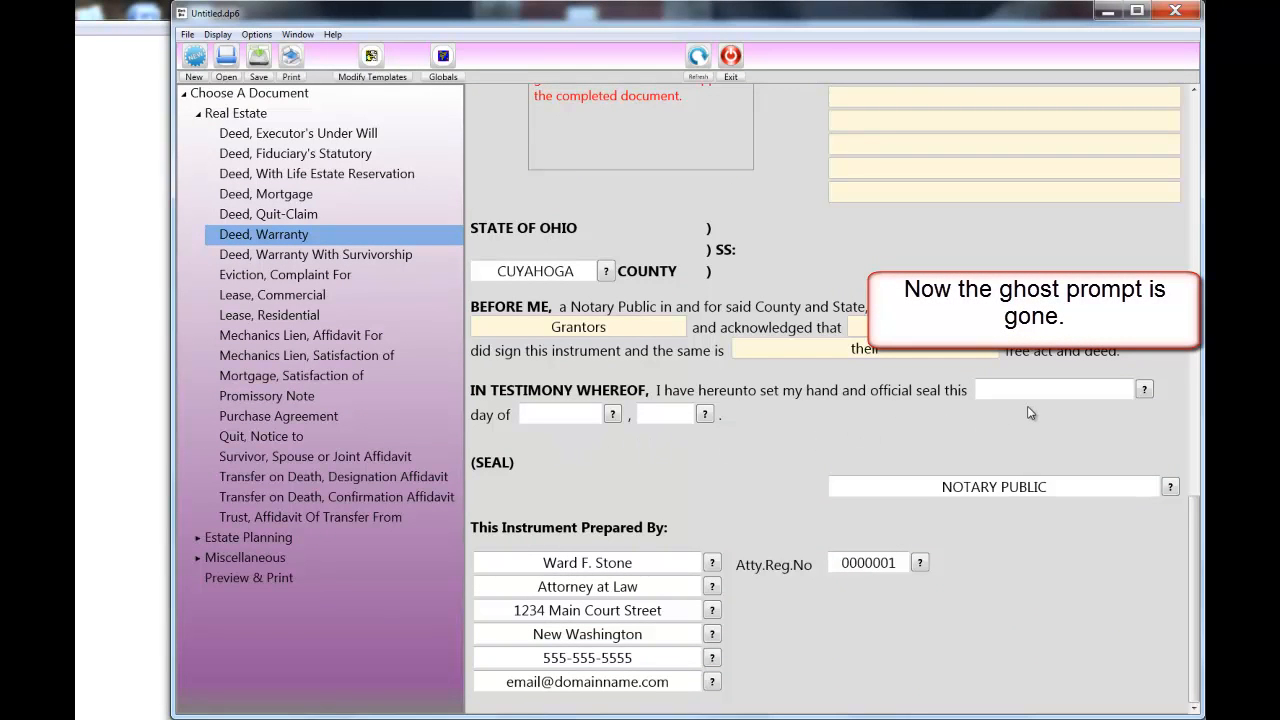
{"action": "left_click", "coordinate": [257, 35]}
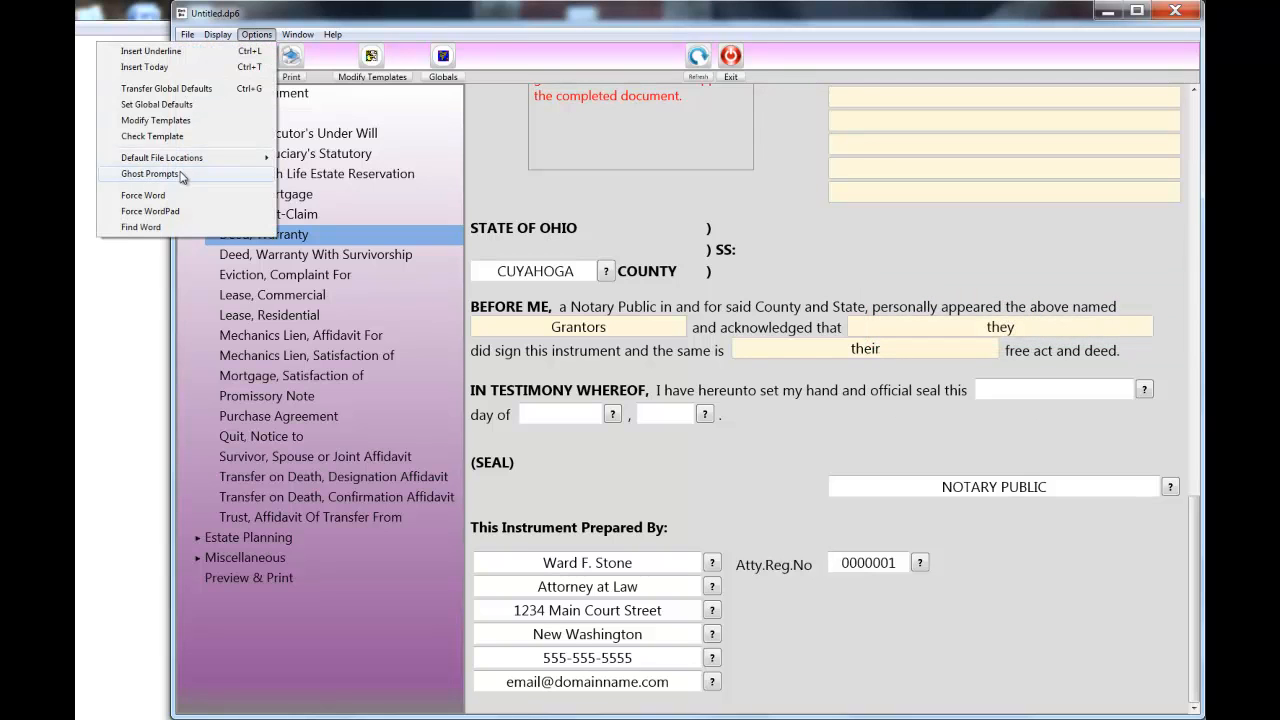
{"action": "left_click", "coordinate": [172, 174]}
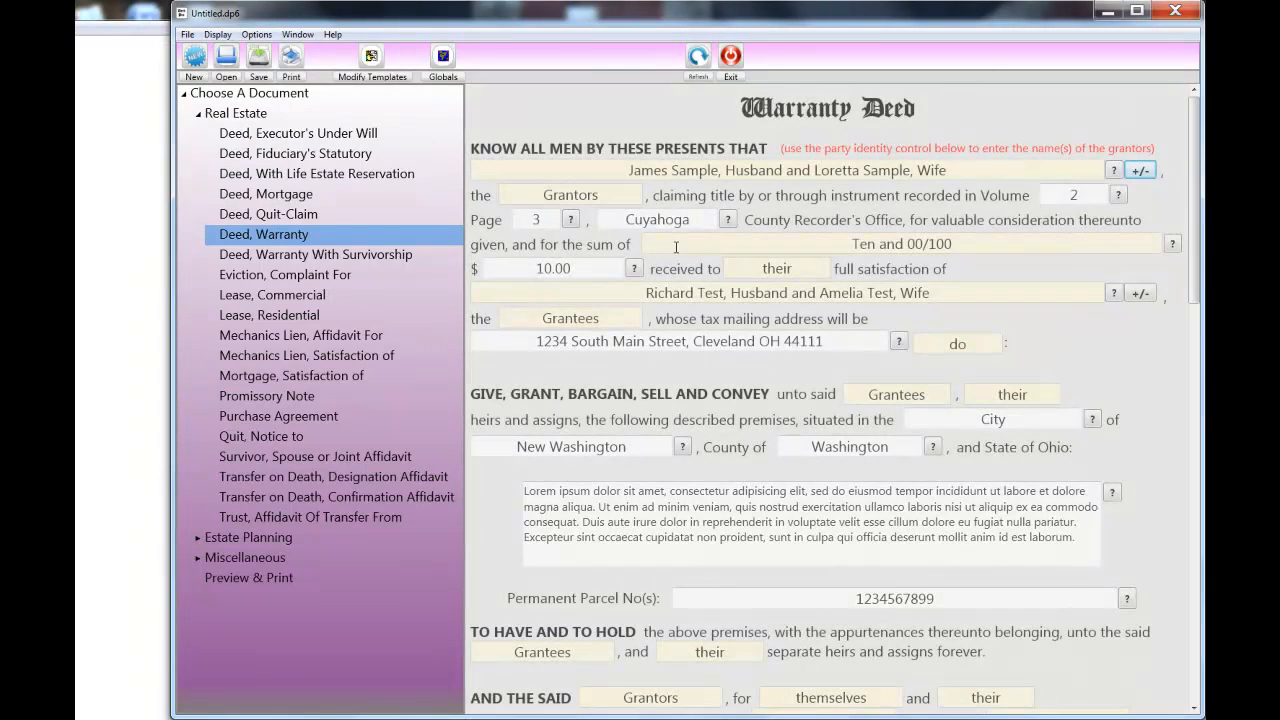
{"action": "scroll", "coordinate": [672, 243], "scroll_direction": "down", "scroll_amount": 5}
{"action": "scroll", "coordinate": [676, 248], "scroll_direction": "down", "scroll_amount": 5}
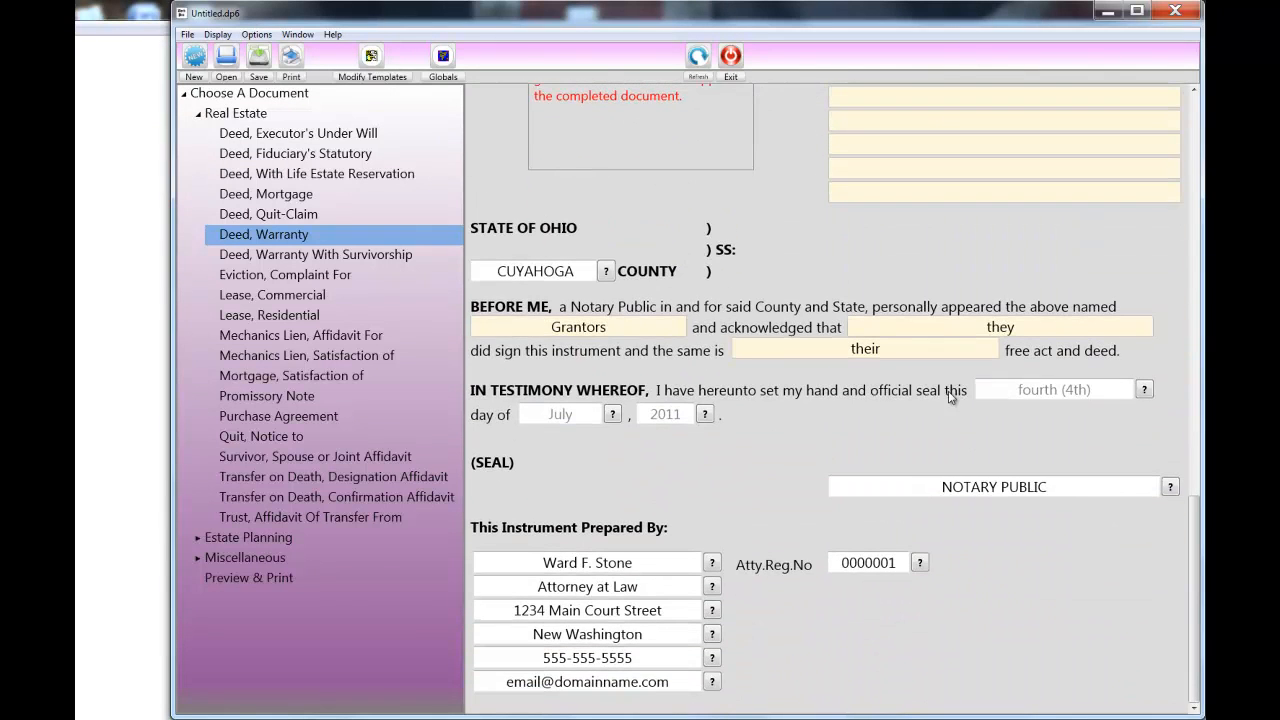